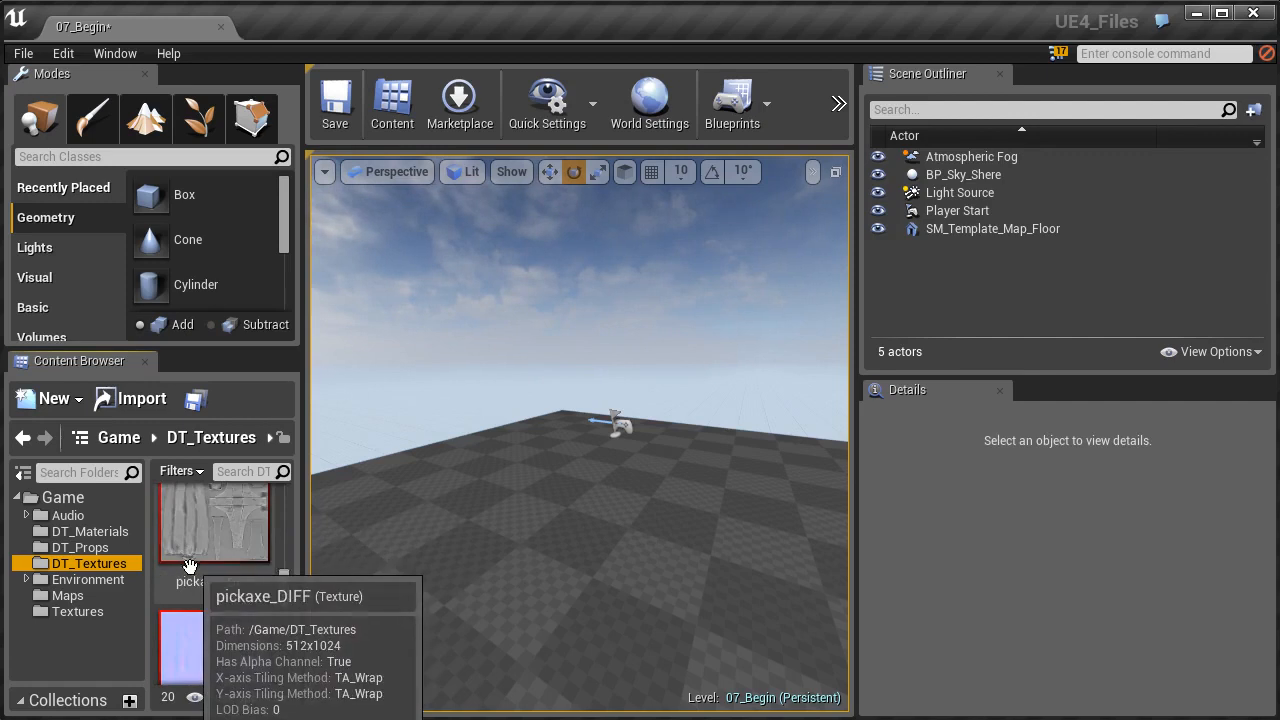
- Open the Rocks folder inside Environment > Meshes in the project content
click(108, 549)
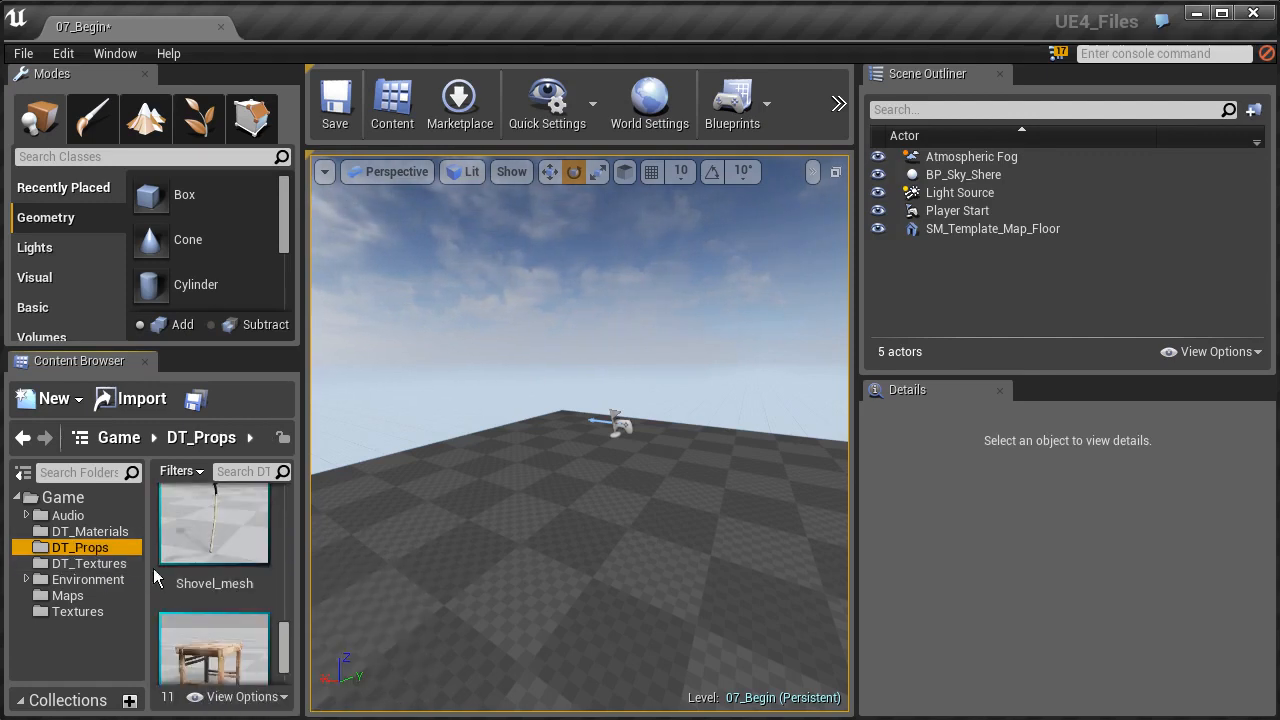
click(94, 584)
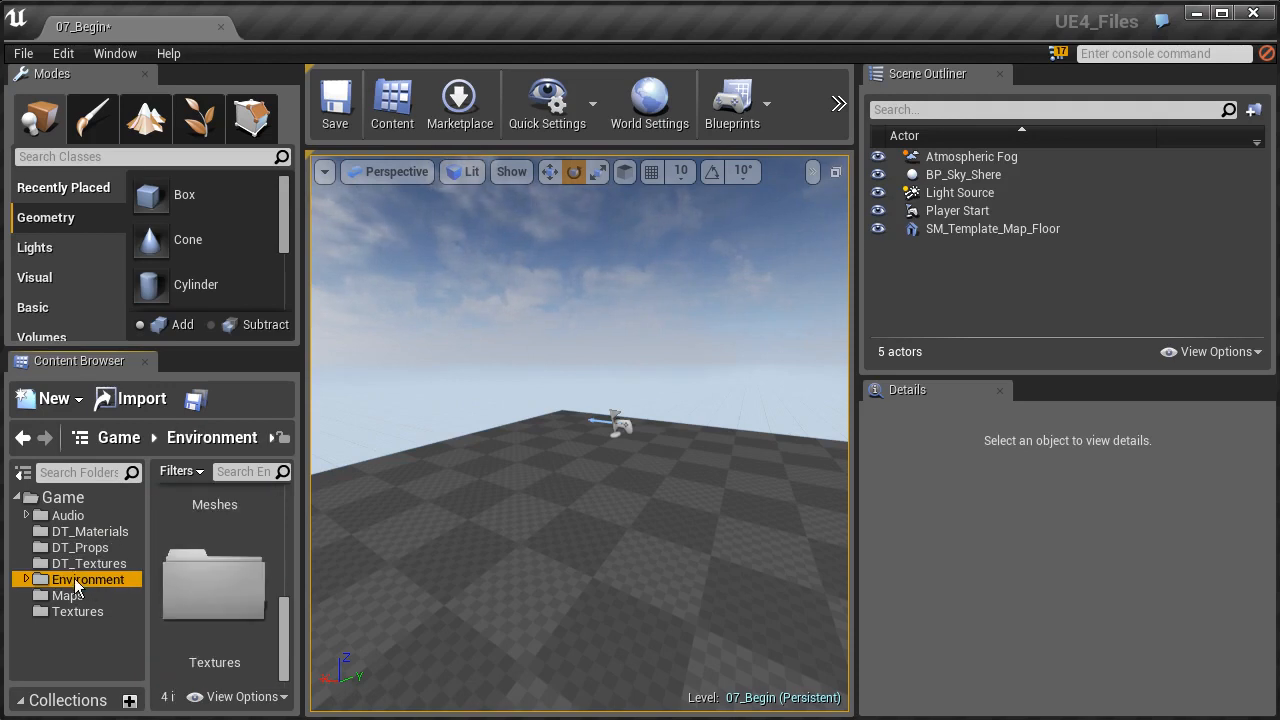
scroll(218, 580, up, 2)
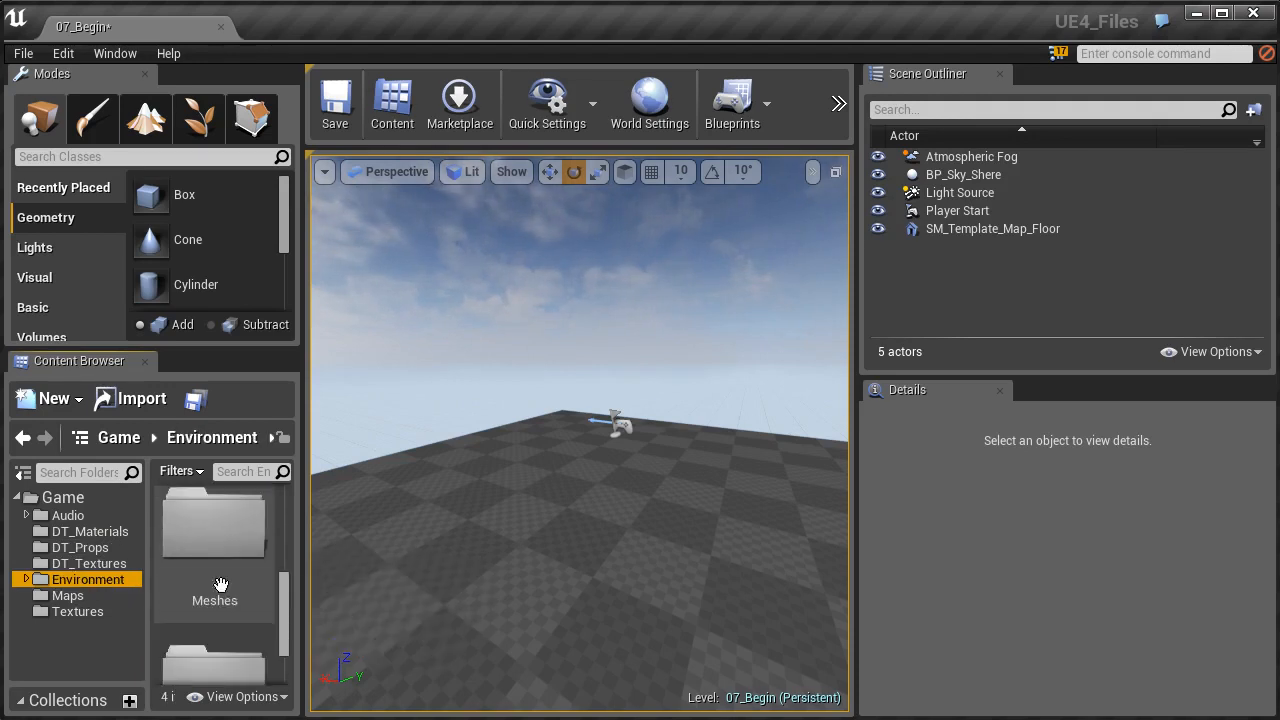
double_click(231, 517)
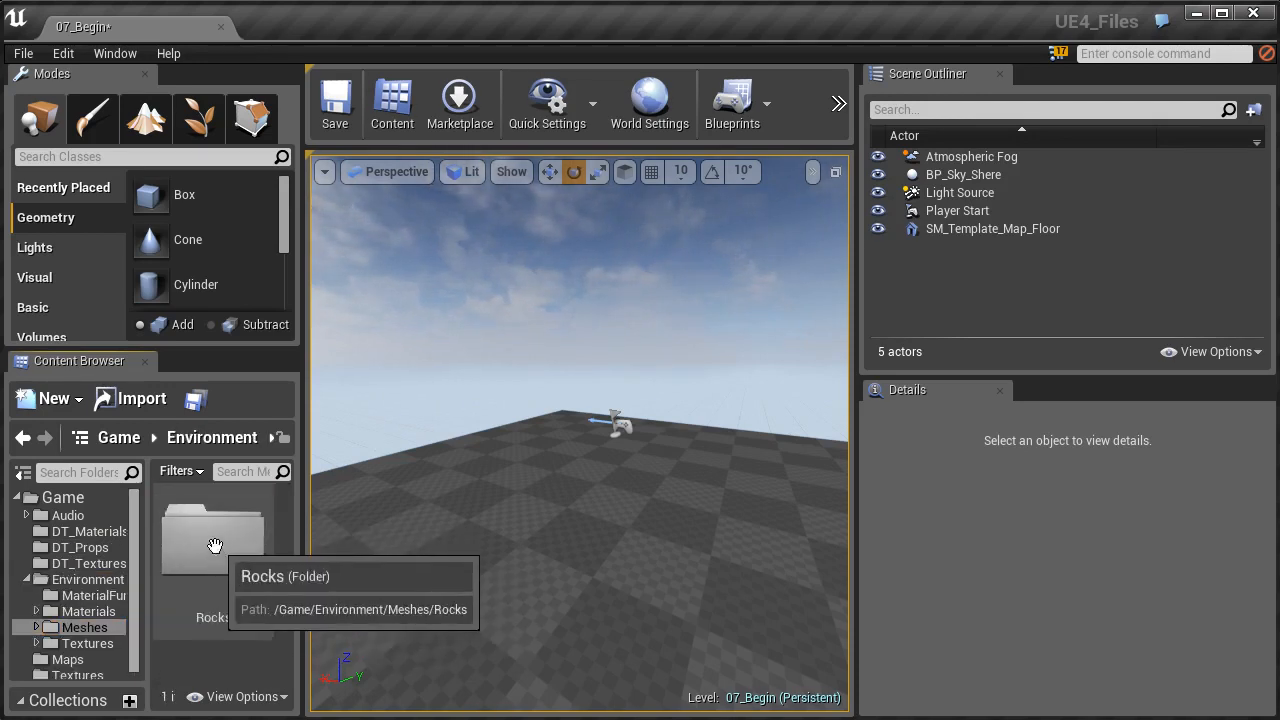
double_click(229, 557)
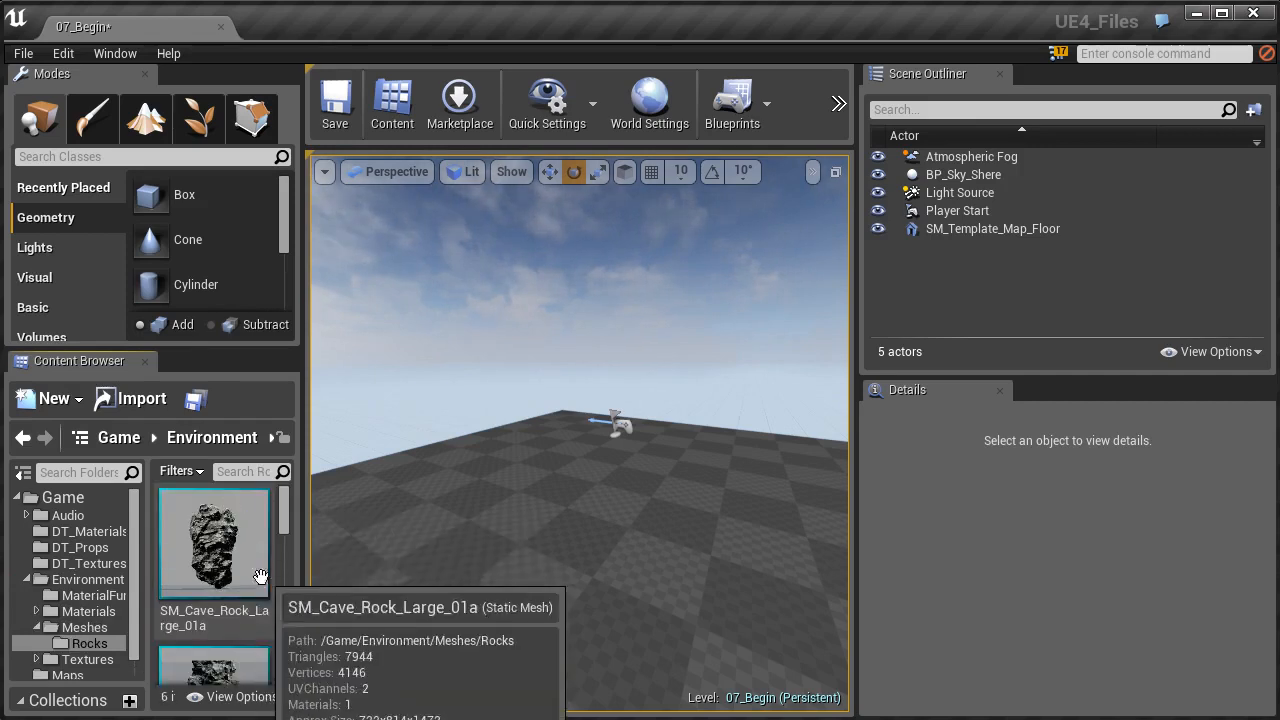
- Examine the cave rock static meshes available in the Rocks folder
scroll(225, 580, down, 5)
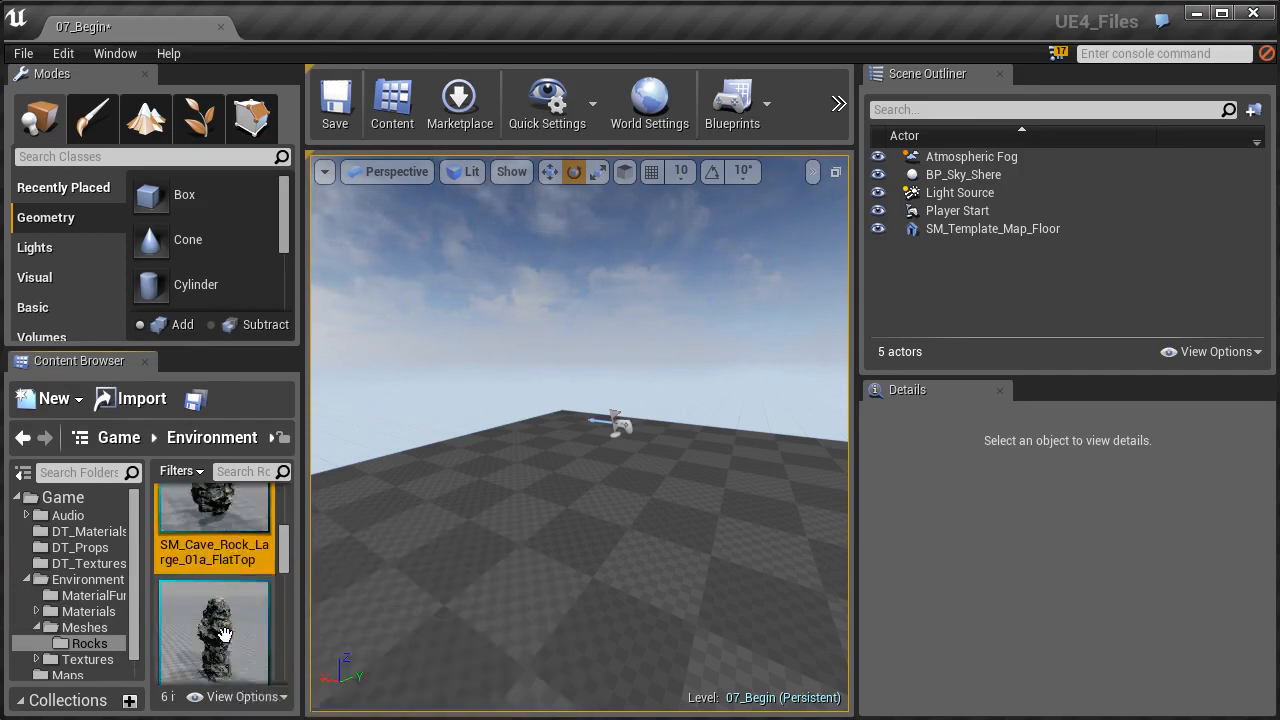
scroll(225, 605, down, 5)
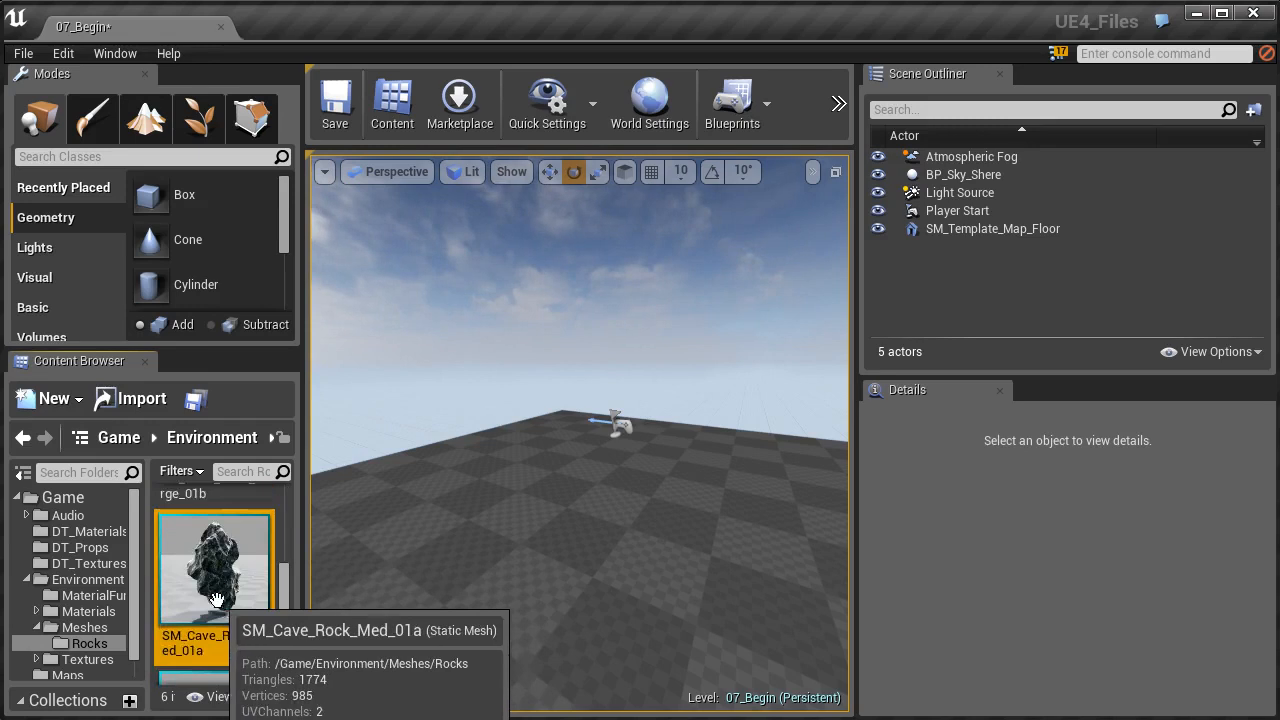
scroll(231, 605, down, 2)
scroll(229, 605, down, 1)
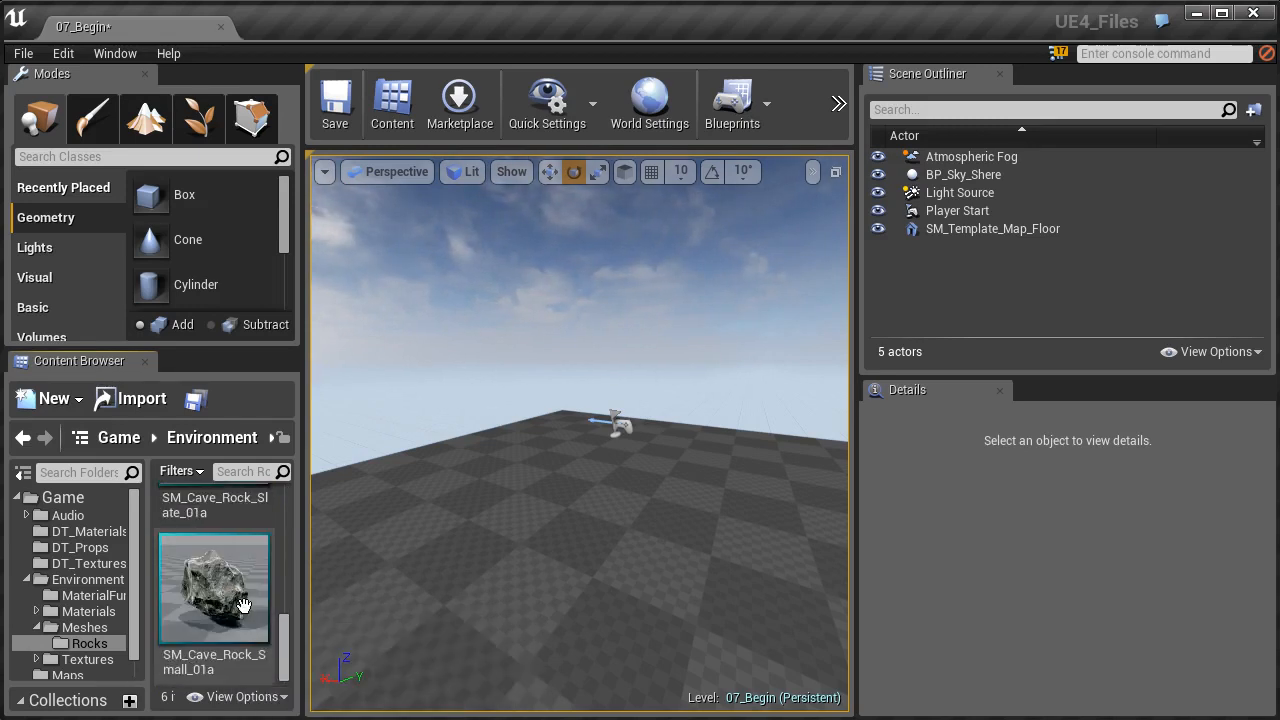
scroll(229, 605, up, 3)
click(229, 610)
scroll(229, 610, up, 4)
scroll(229, 610, up, 1)
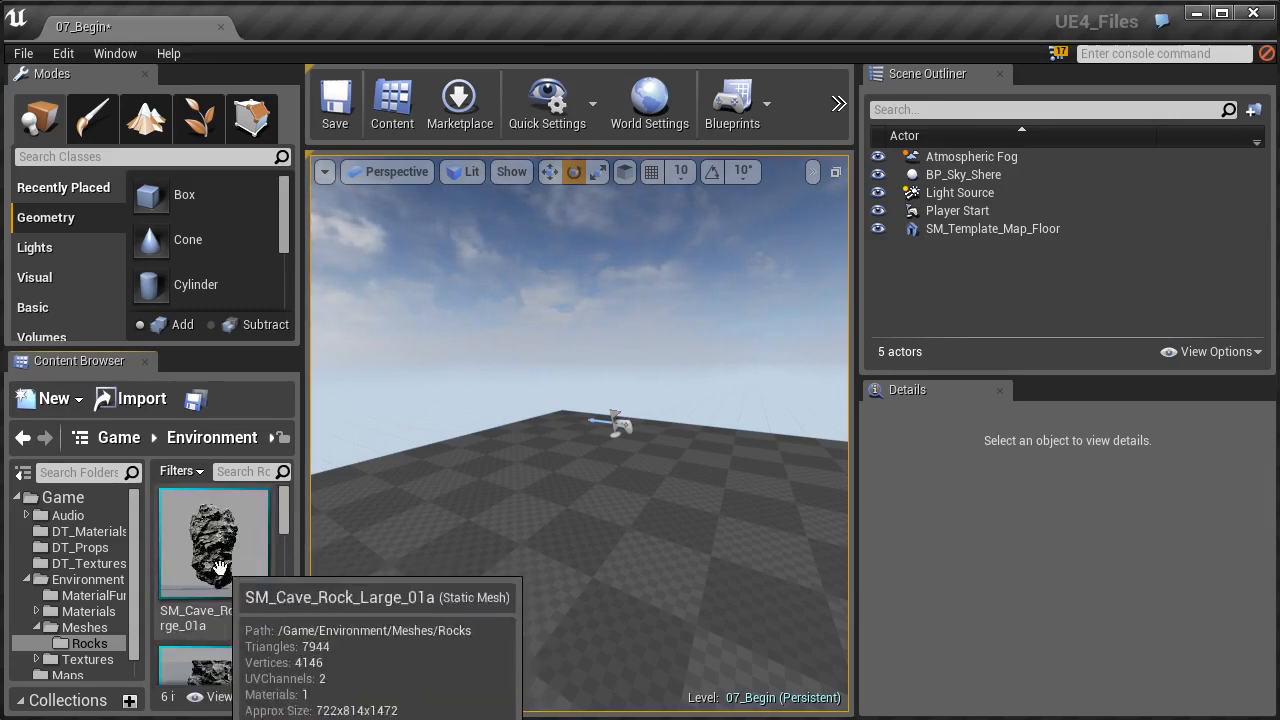
scroll(238, 605, down, 3)
scroll(236, 620, up, 3)
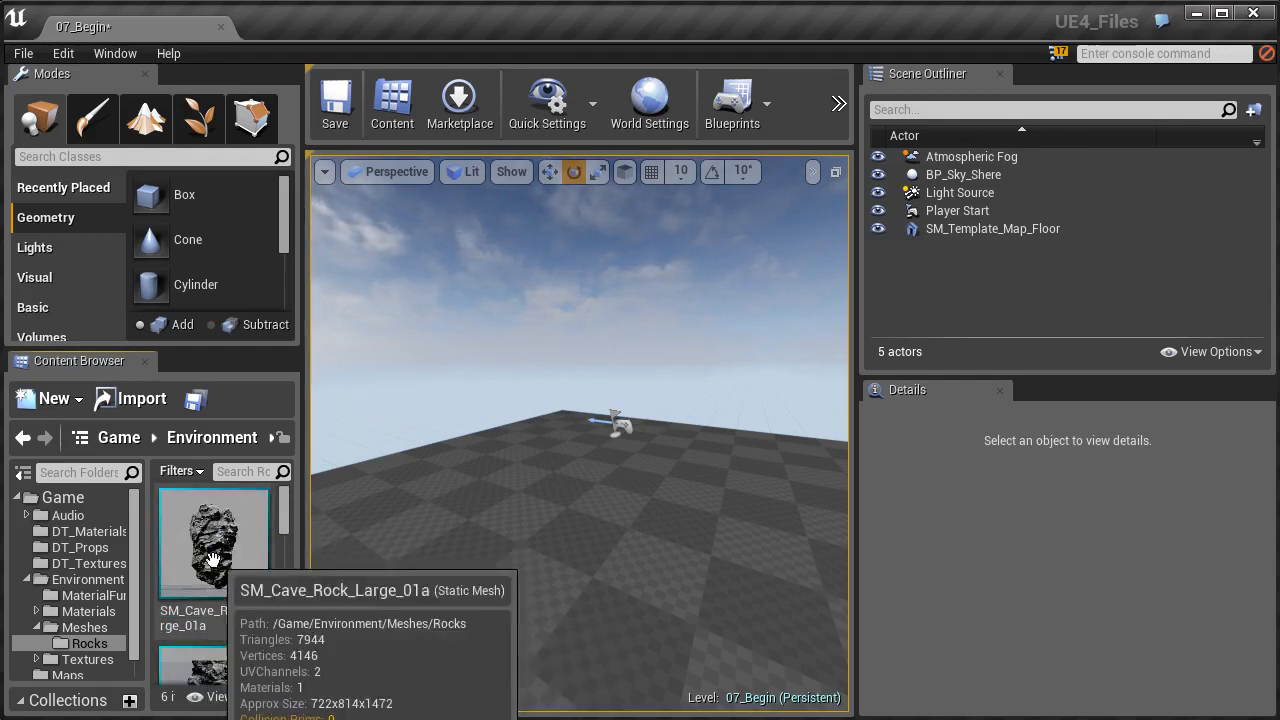
- Place SM_Cave_Rock_Large_01a on the floor, frame it with the move gizmo active, and widen the viewport
drag(212, 558, 383, 502)
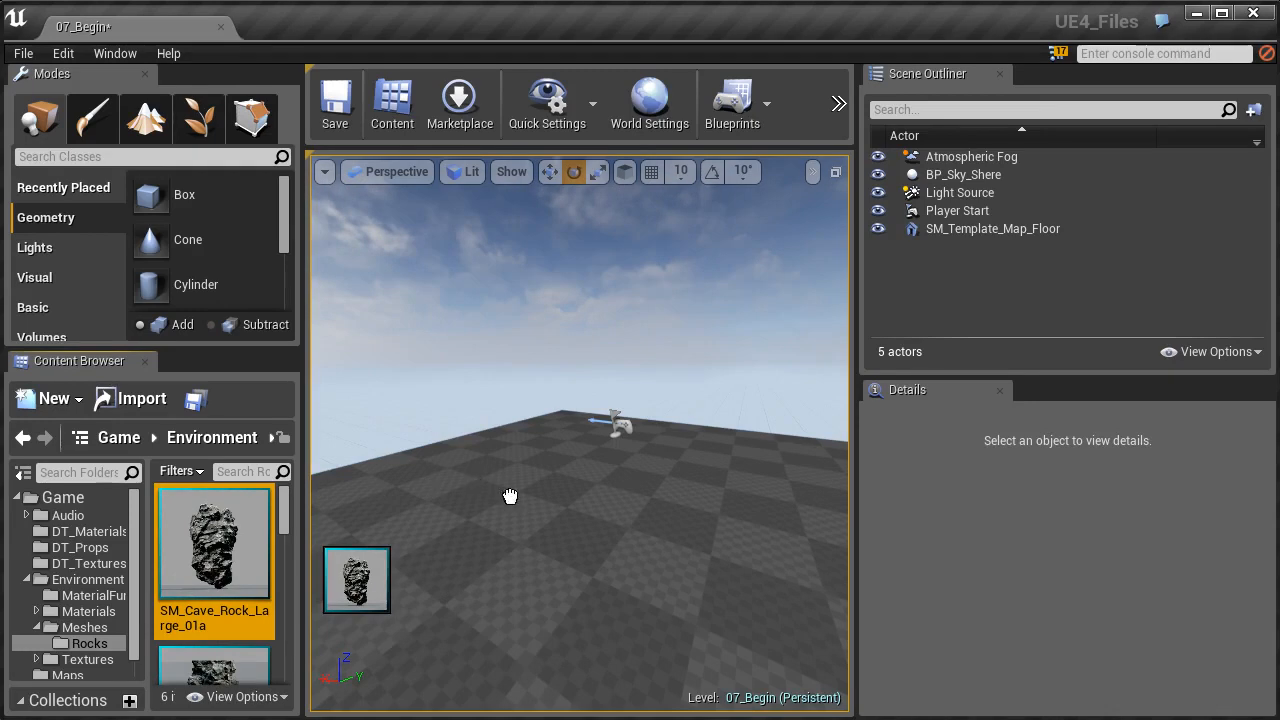
drag(498, 491, 510, 495)
key(f)
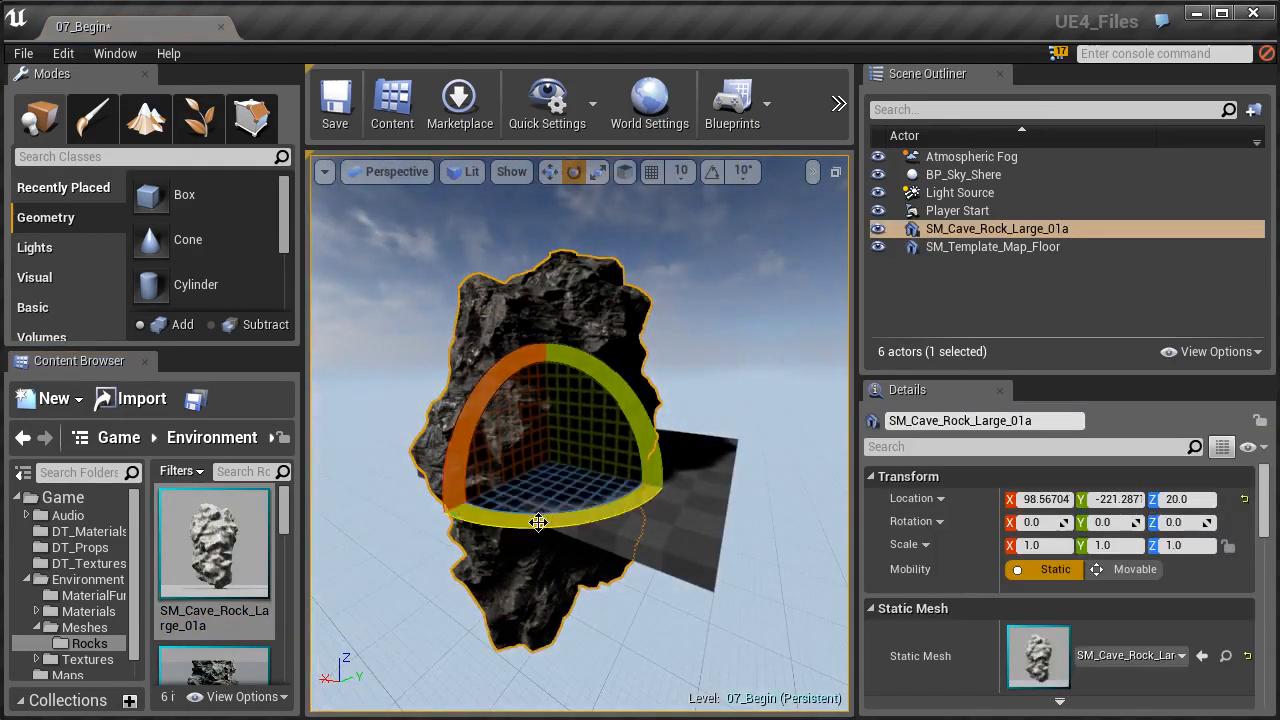
key(w)
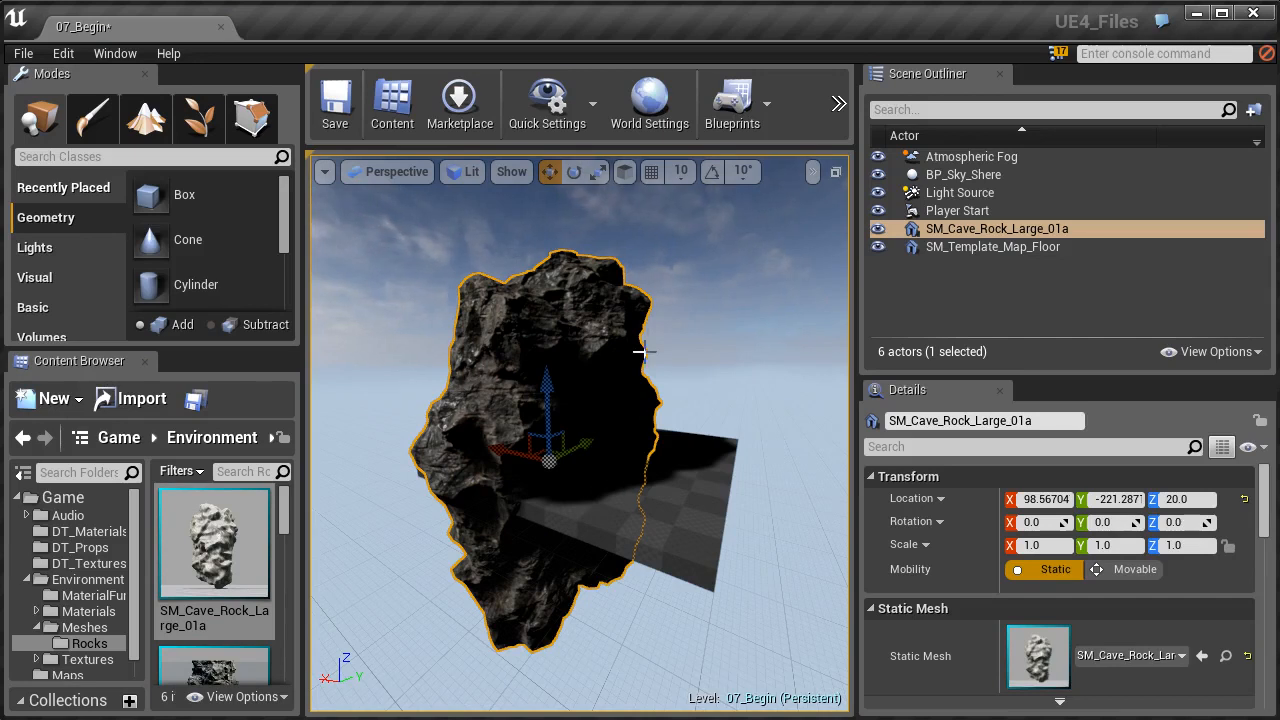
drag(858, 243, 1014, 237)
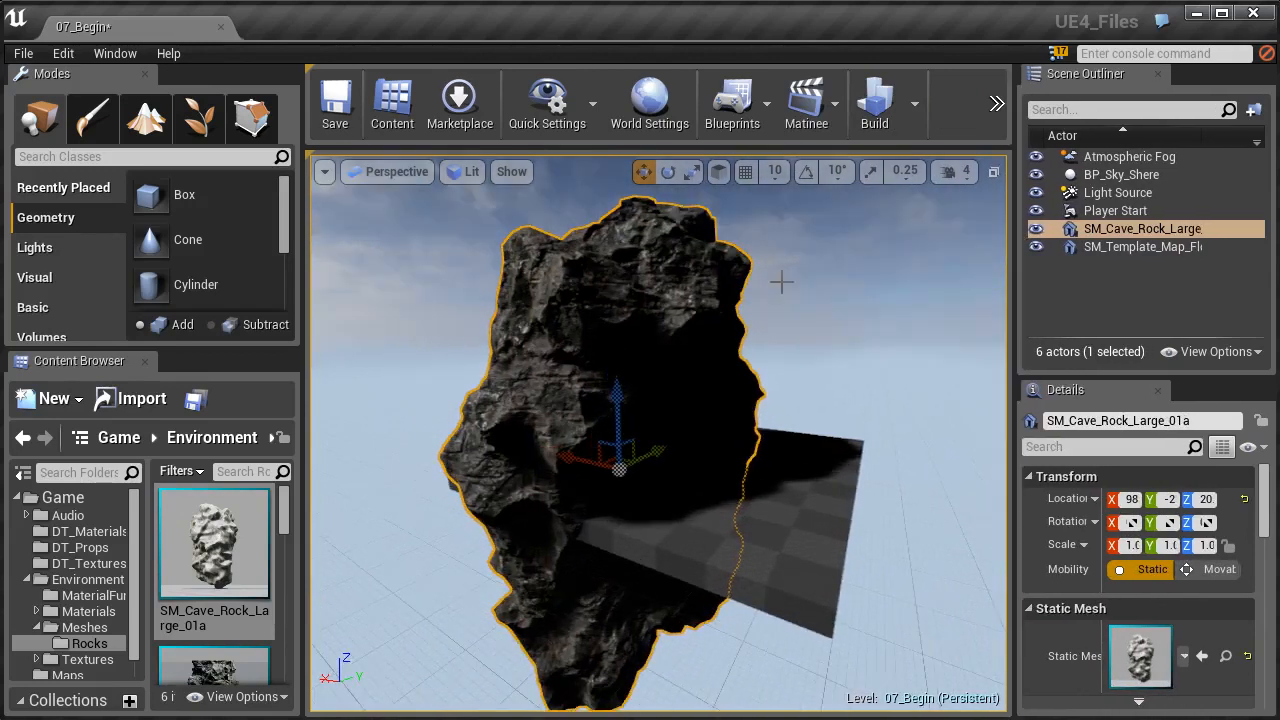
- Cycle the selected rock's transform gizmo through the move, rotate and scale modes, finishing on move
click(668, 172)
click(693, 173)
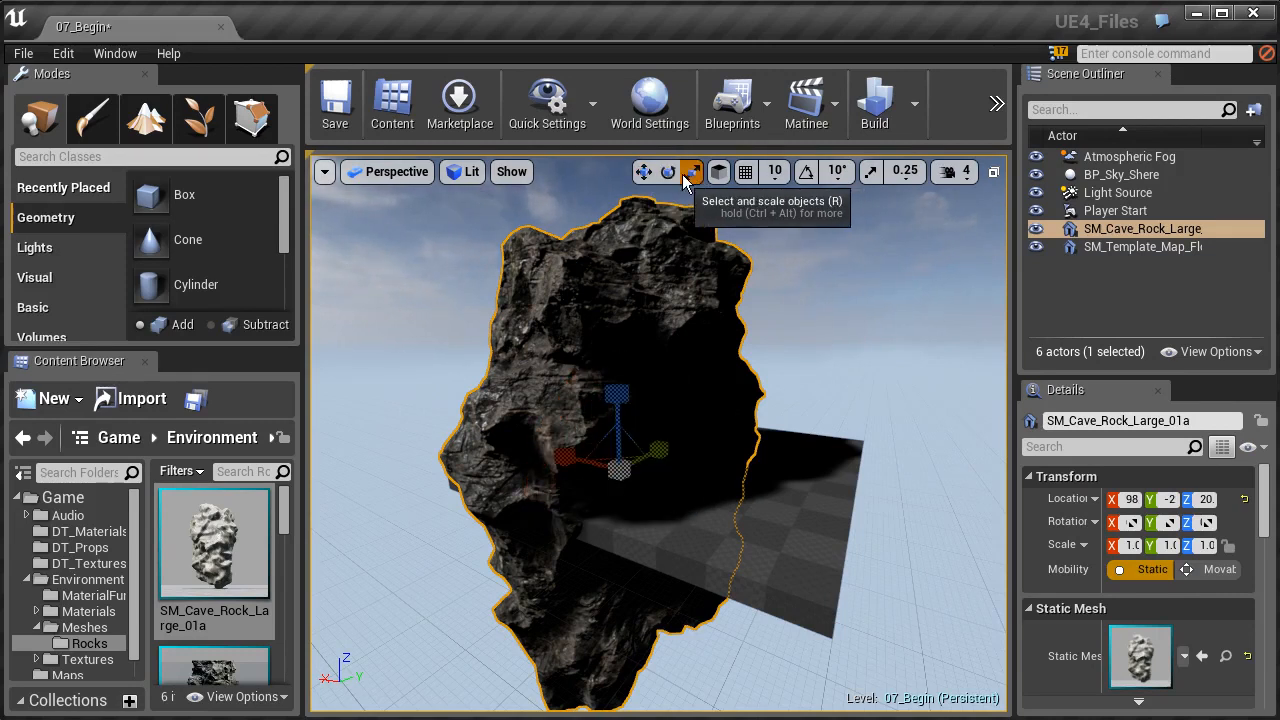
key(w)
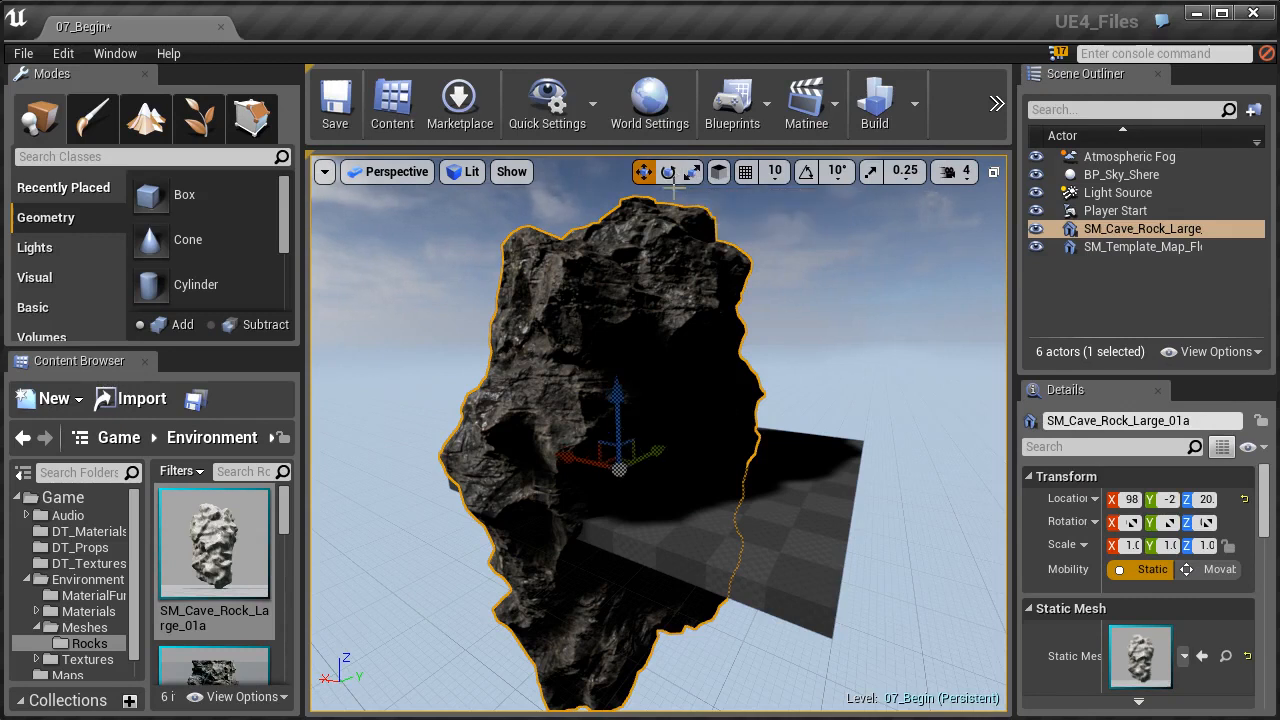
click(675, 175)
key(r)
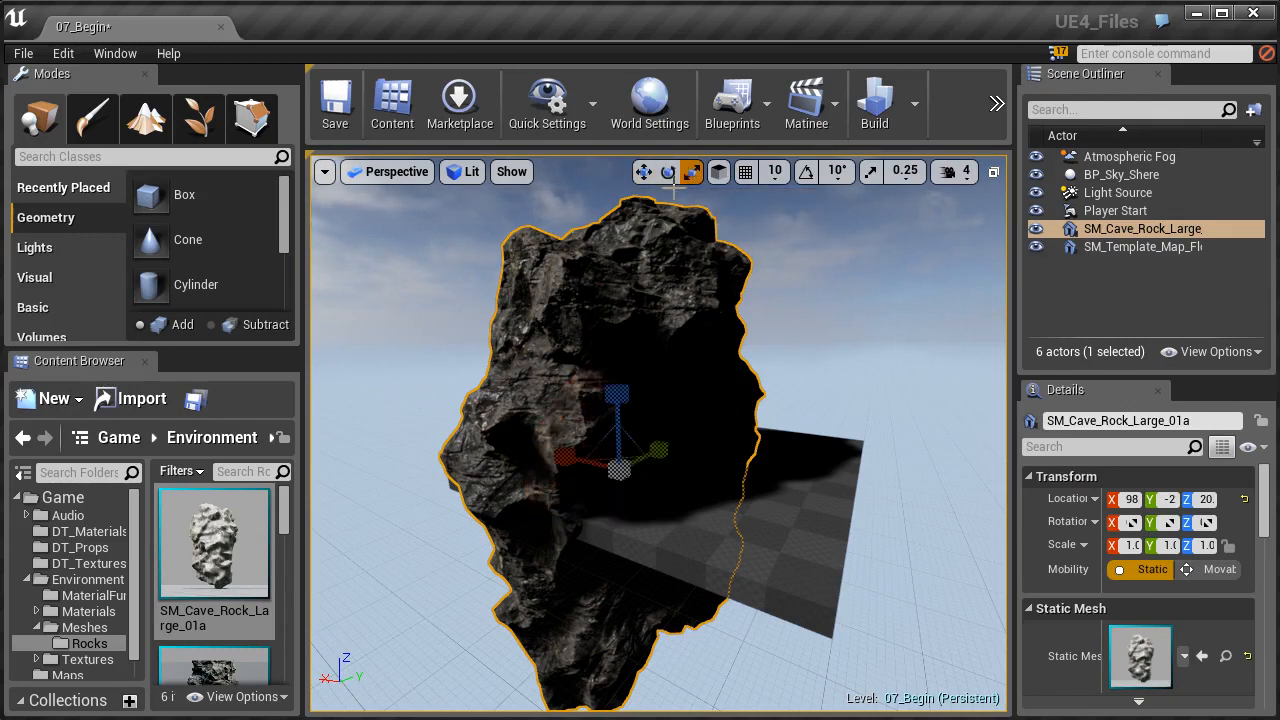
key(space)
key(space)
key(space)
key(space)
key(space)
key(space)
key(space)
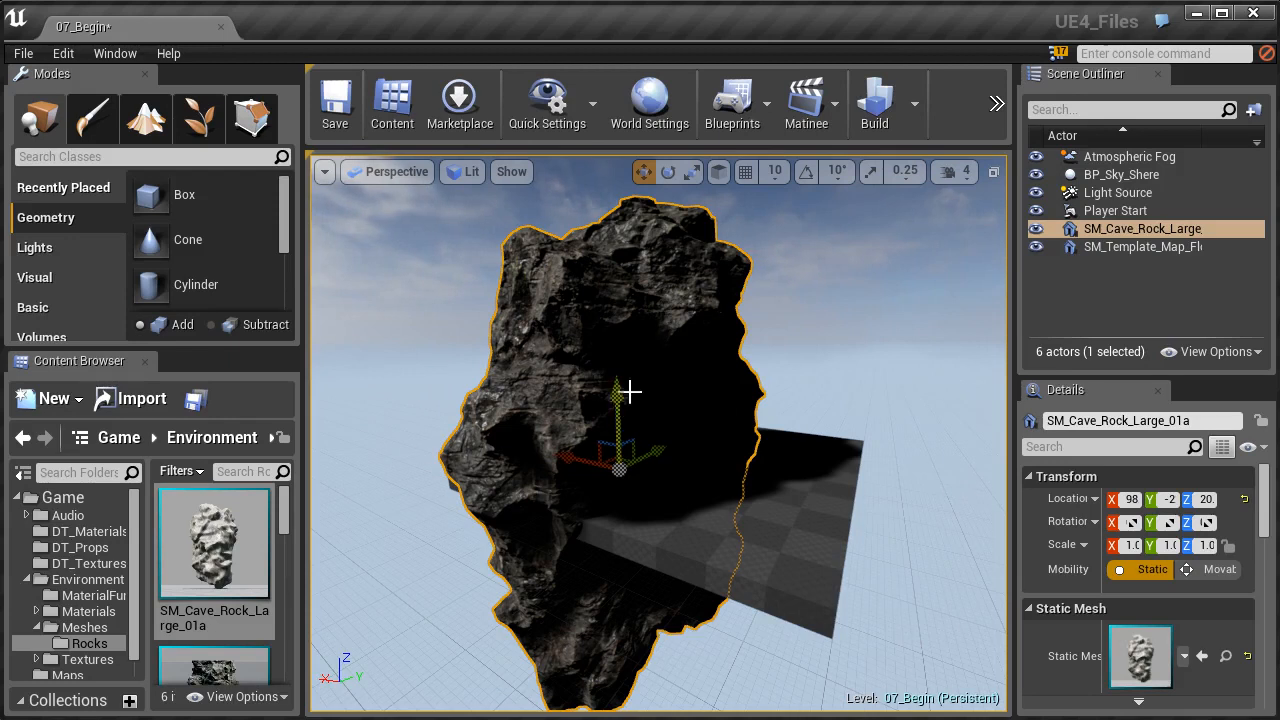
- Raise the cave rock vertically along the world Z axis so more of it stands above the floor
right_drag(622, 397, 665, 370)
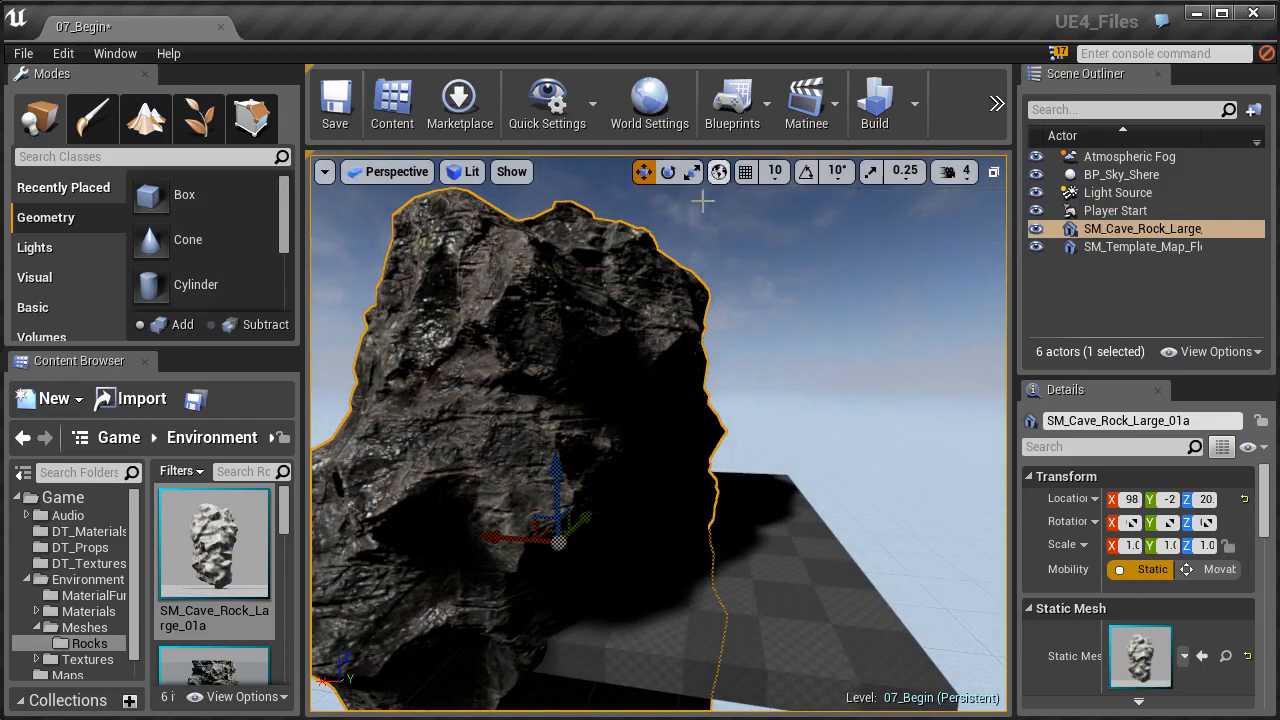
drag(558, 494, 529, 334)
key(f)
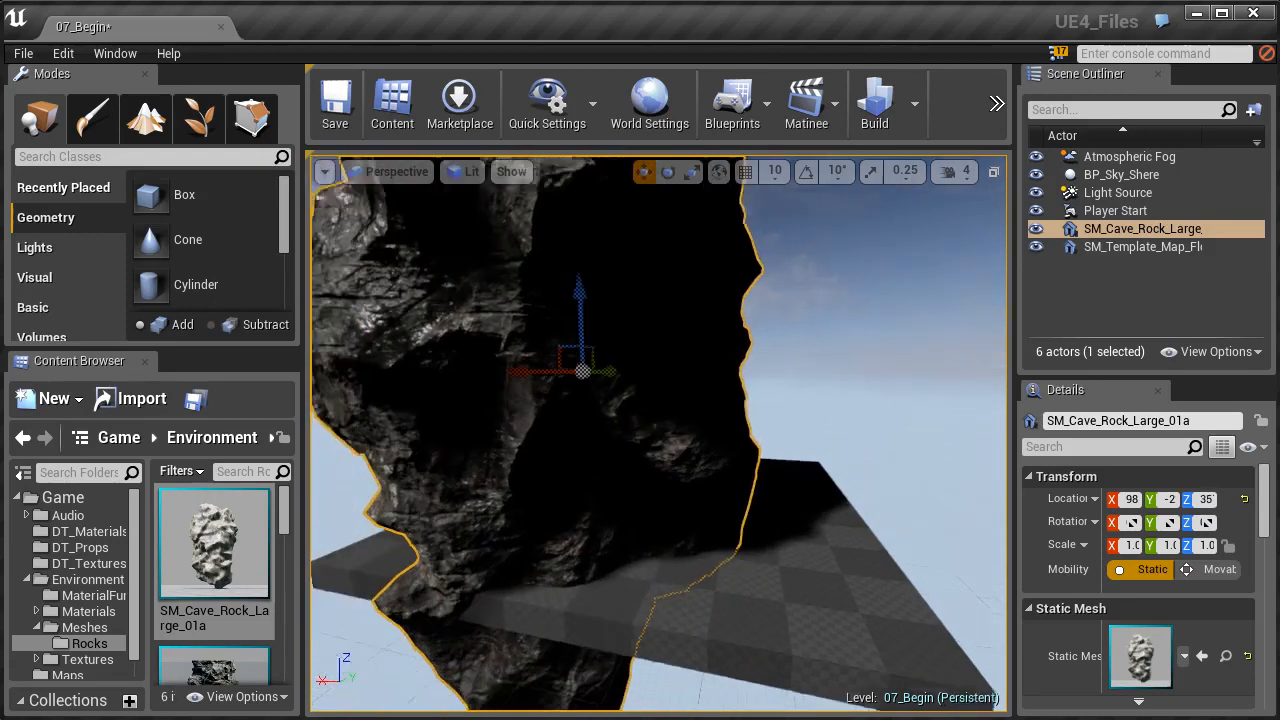
right_drag(620, 420, 644, 397)
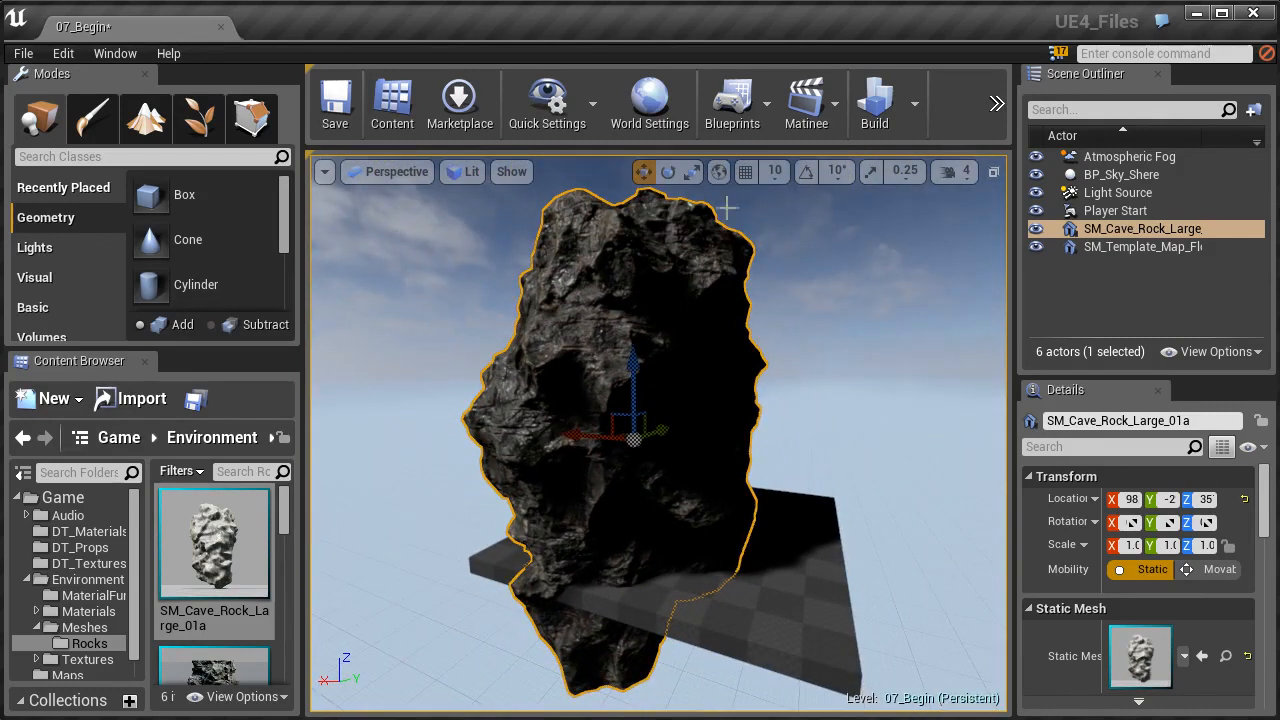
- Rotate the cave rock onto its side using the gizmo in world space
click(719, 173)
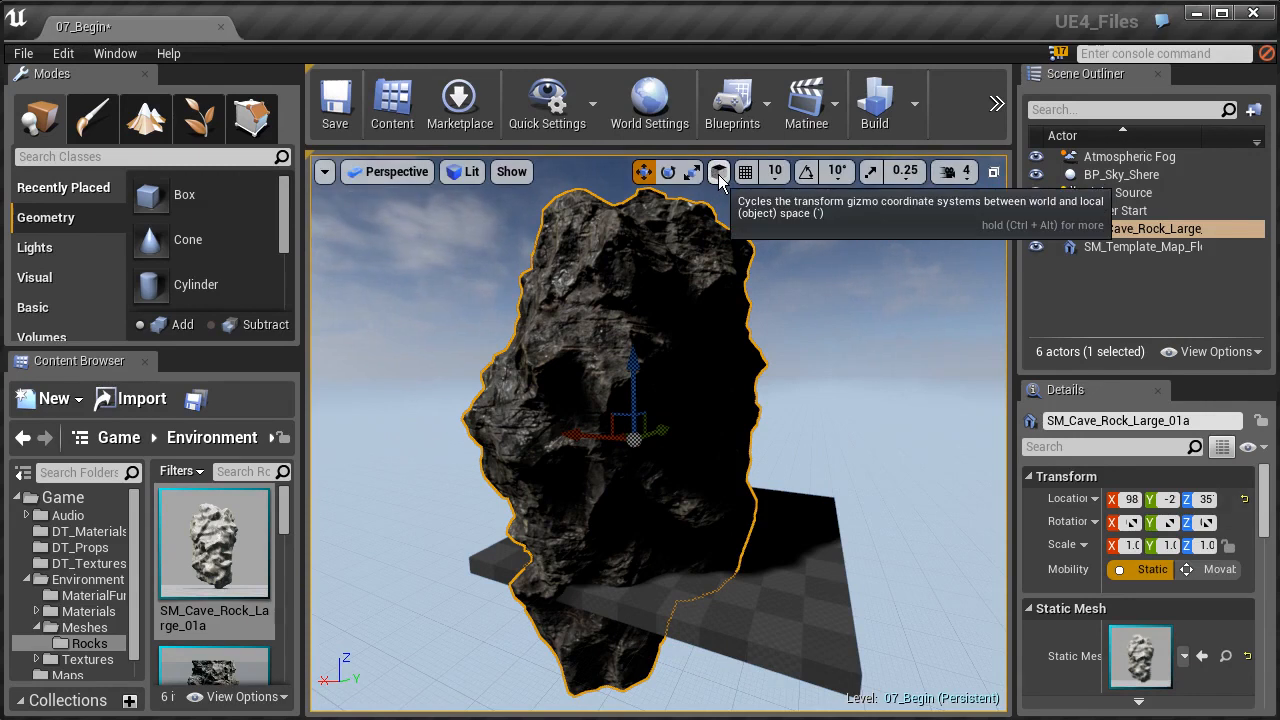
click(668, 172)
drag(712, 360, 768, 385)
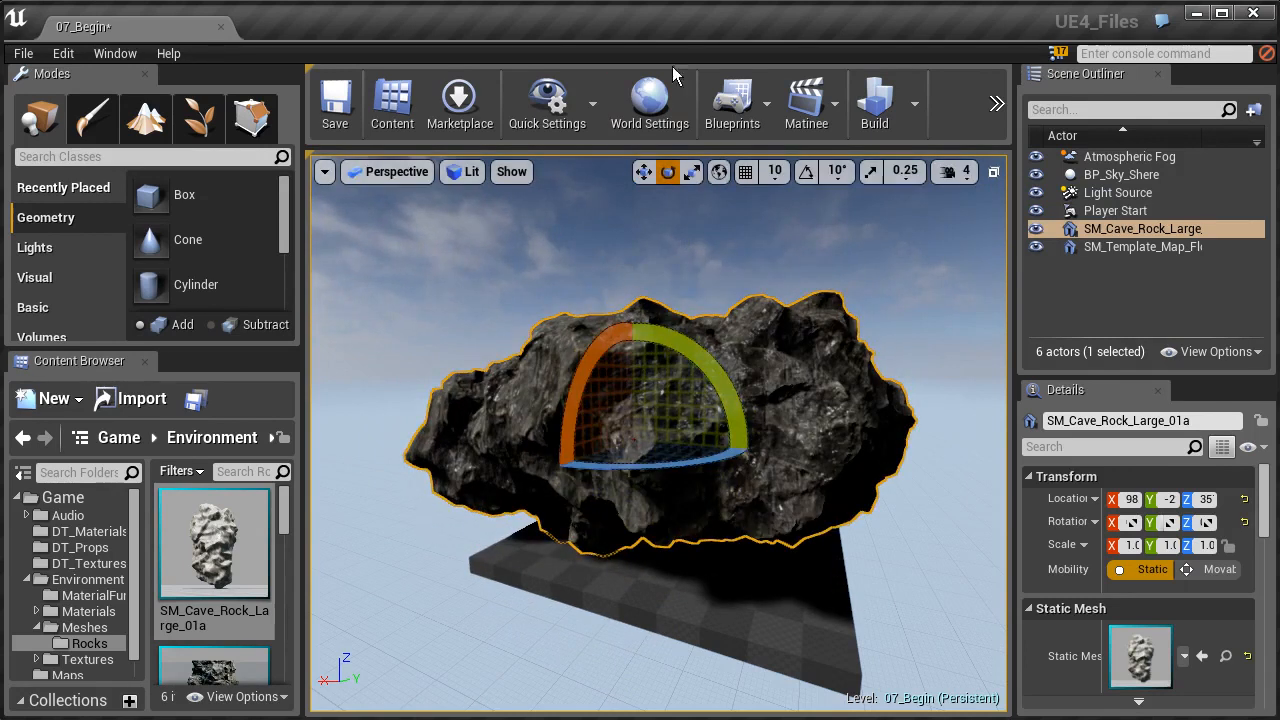
- Switch the gizmo to local space and move the tilted rock along its own axes
click(720, 173)
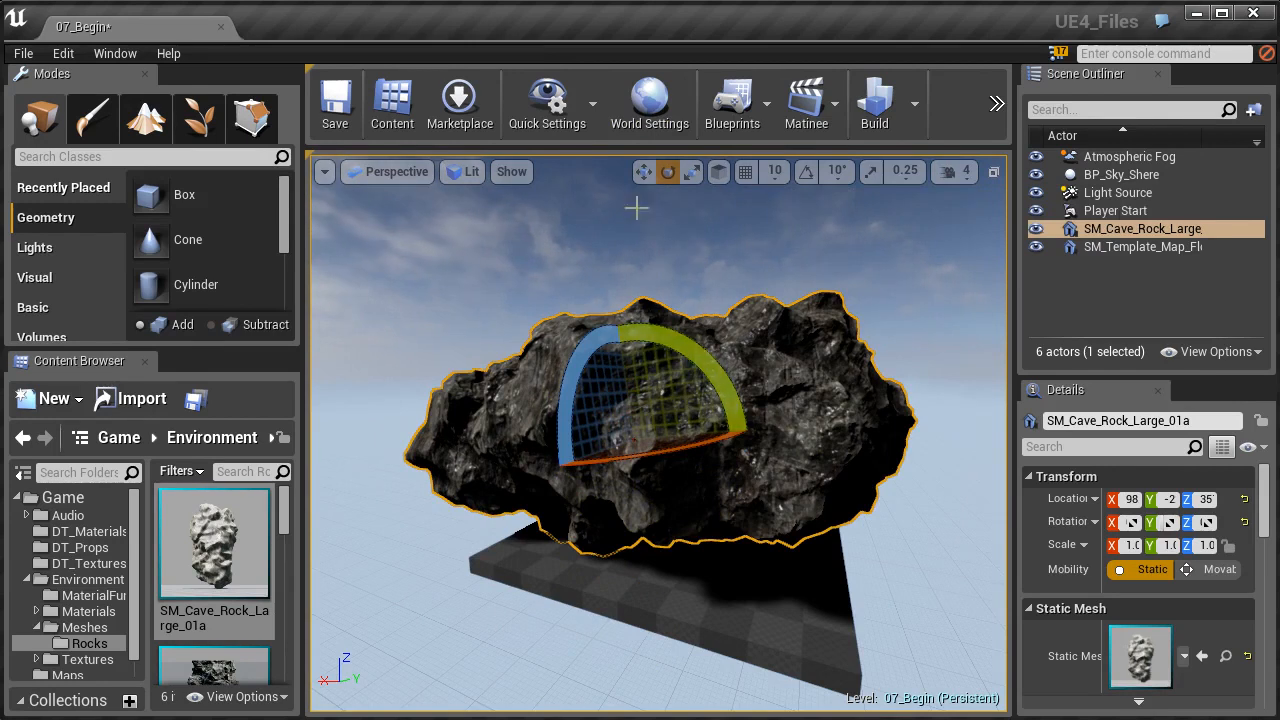
click(644, 172)
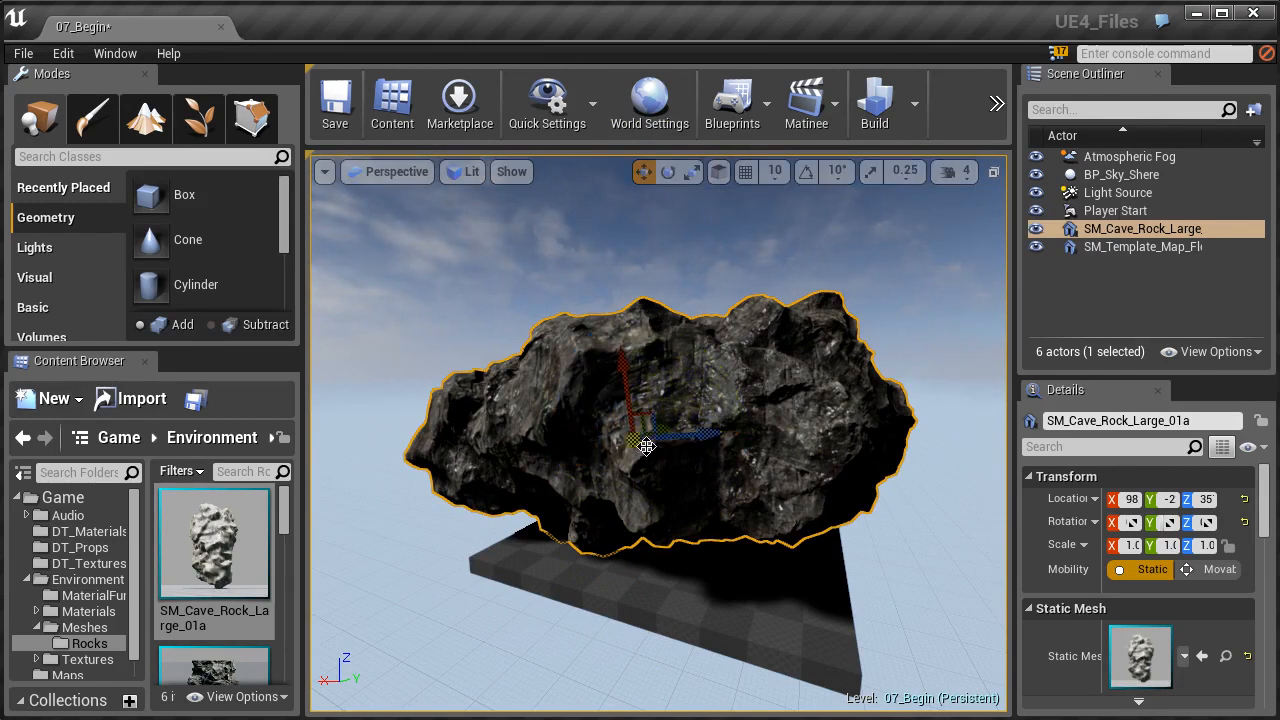
drag(690, 440, 629, 438)
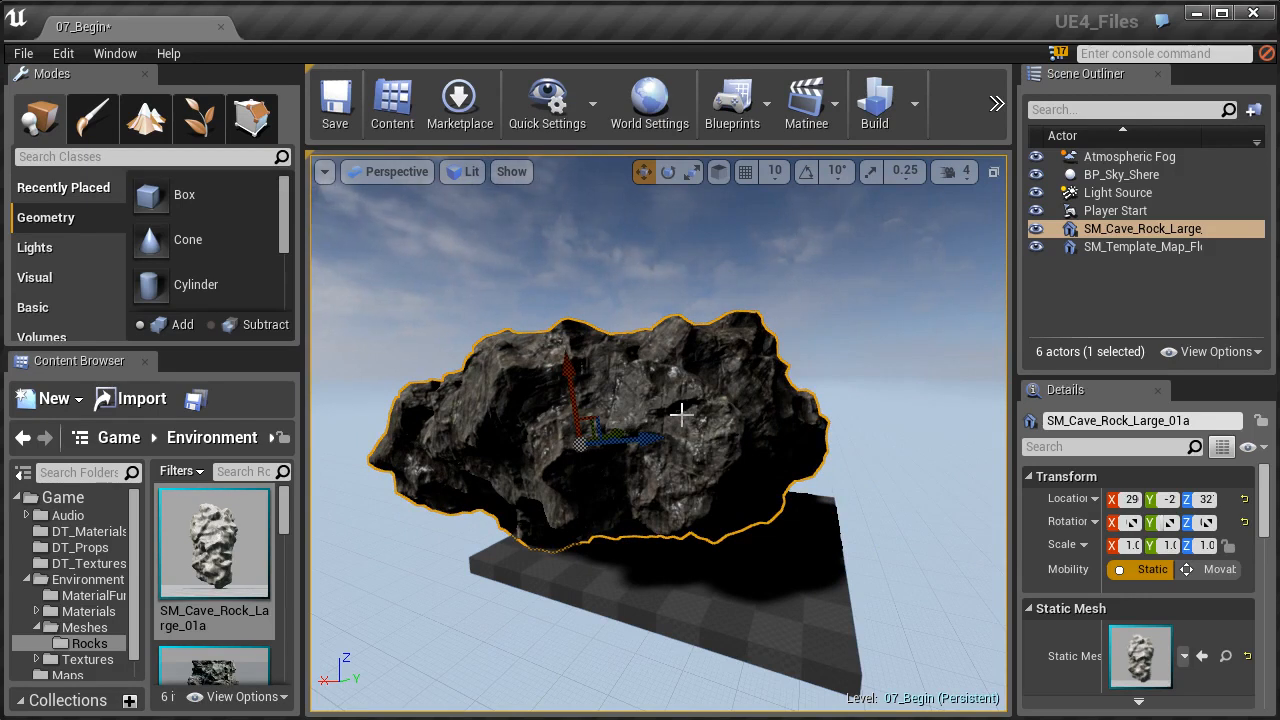
right_drag(682, 414, 682, 414)
key(w)
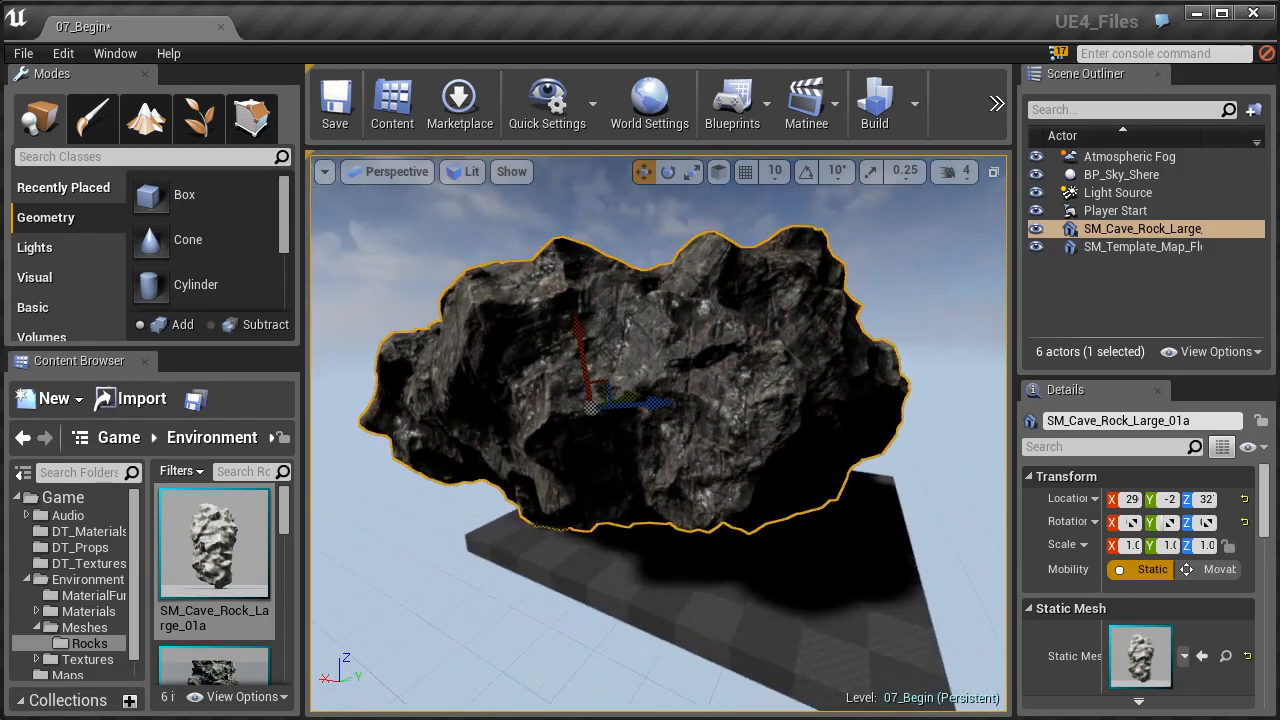
- Undo the rock's last move and rotation, and frame the rock in view
key(ctrl+z)
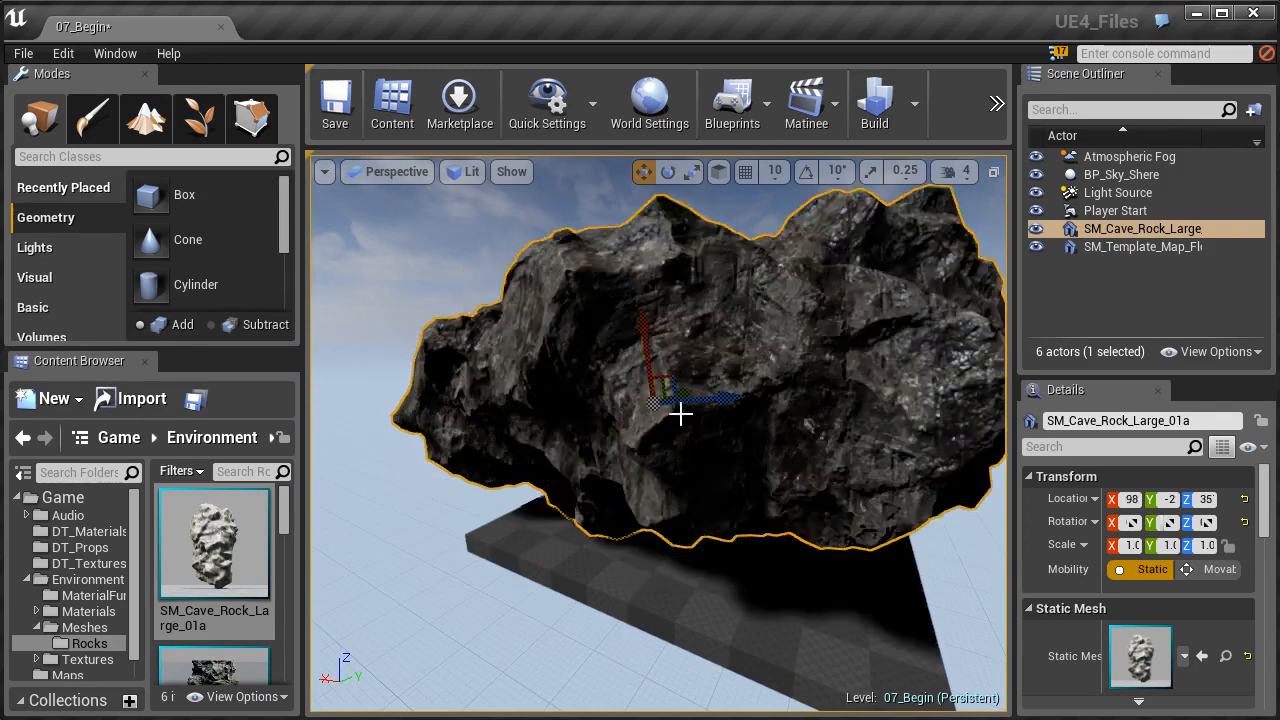
key(ctrl+z)
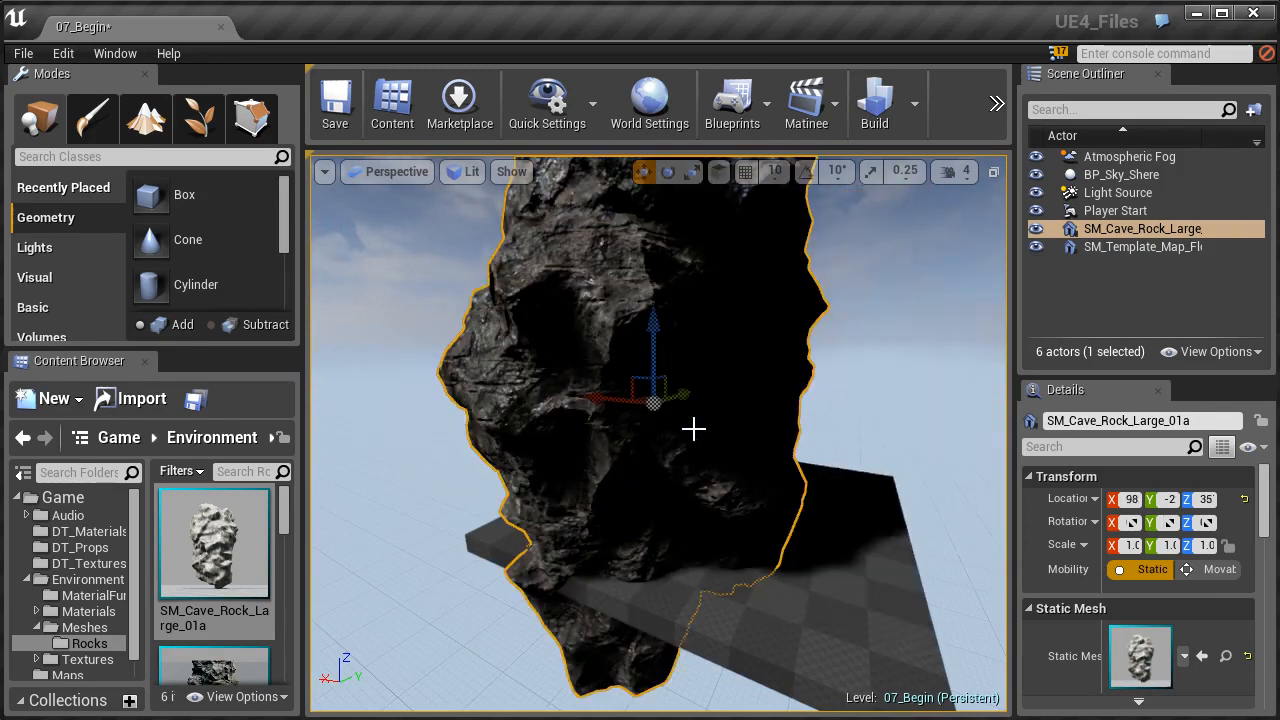
key(f)
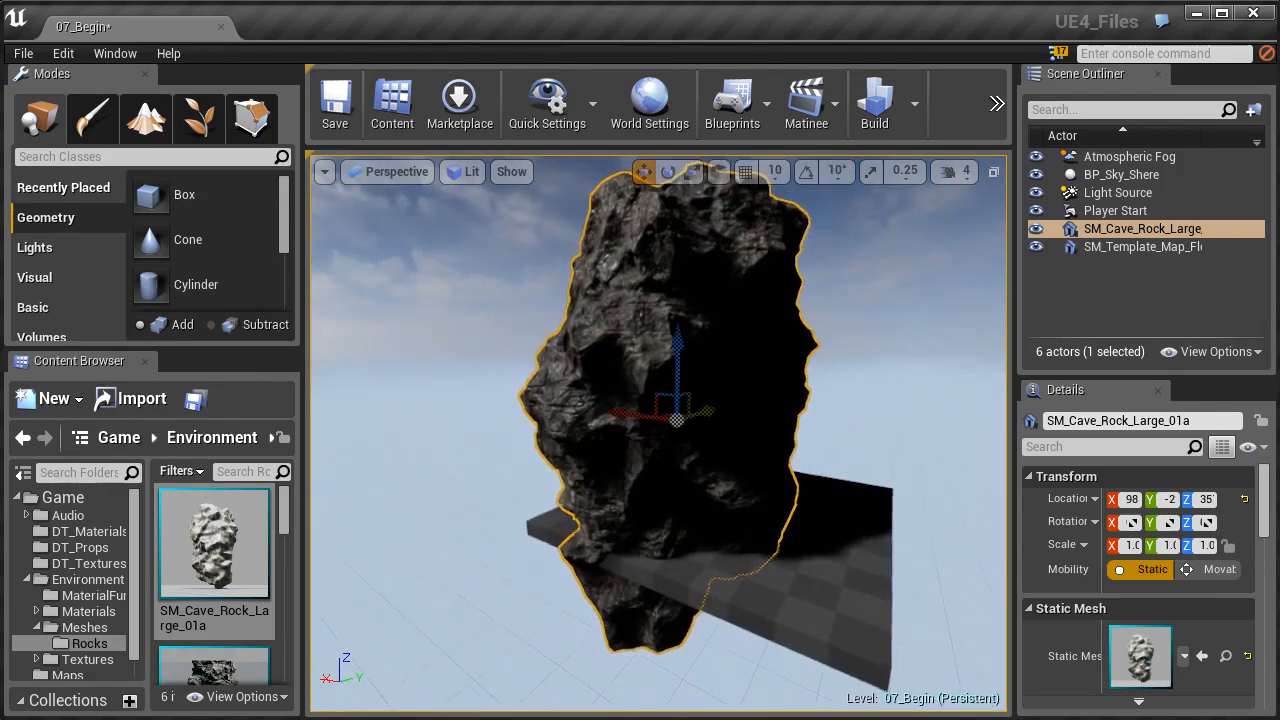
- Turn on grid, rotation and scale snapping for the viewport
right_drag(709, 298, 709, 298)
click(748, 172)
click(806, 172)
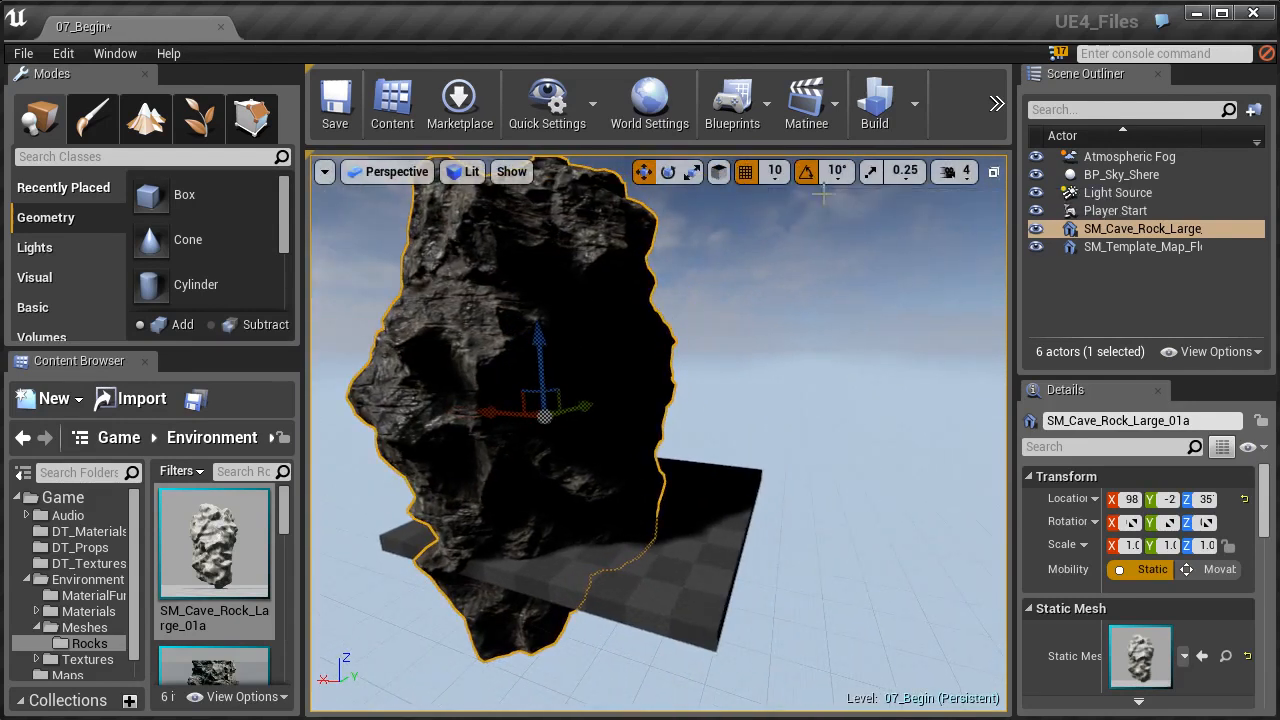
click(871, 172)
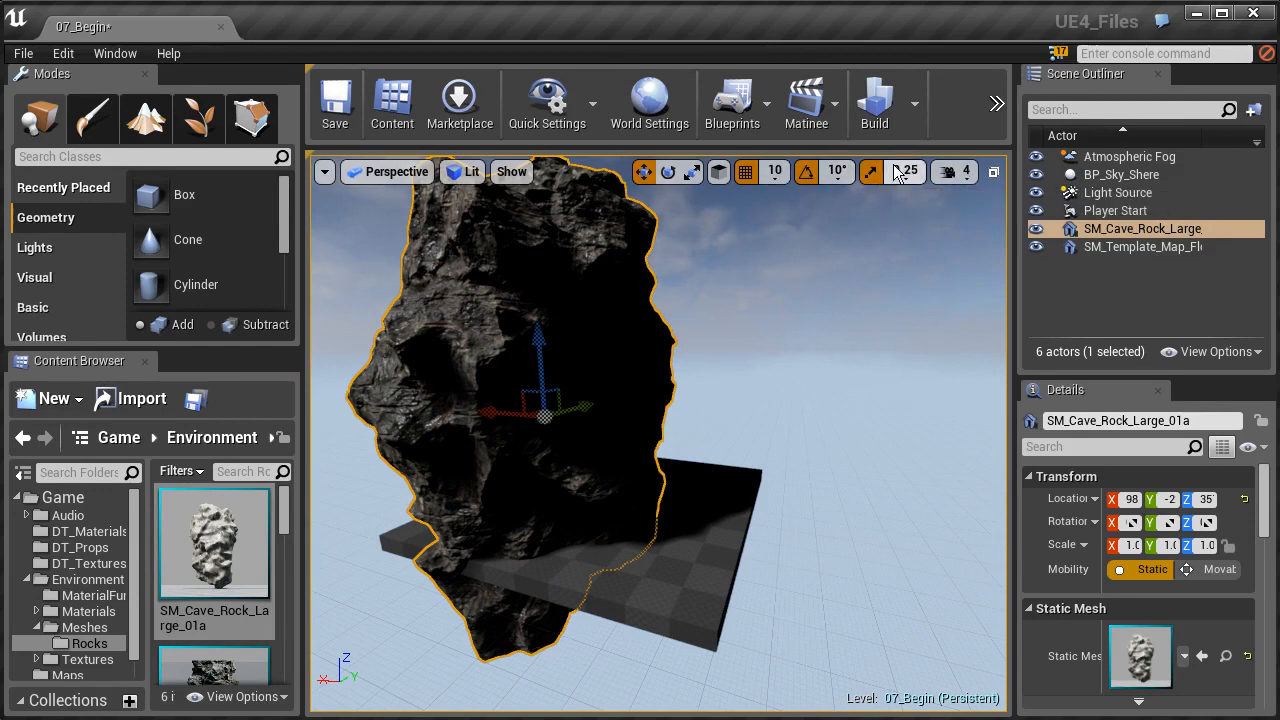
- Move the cave rock horizontally to the edge of the floor and place a duplicate beside it along the Y axis
key(s)
mouse_move(725, 240)
right_down()
mouse_move(645, 275)
mouse_move(680, 240)
mouse_move(730, 222)
mouse_move(718, 300)
mouse_move(720, 251)
right_up()
key(w)
key(s)
alt+drag(646, 366, 790, 395)
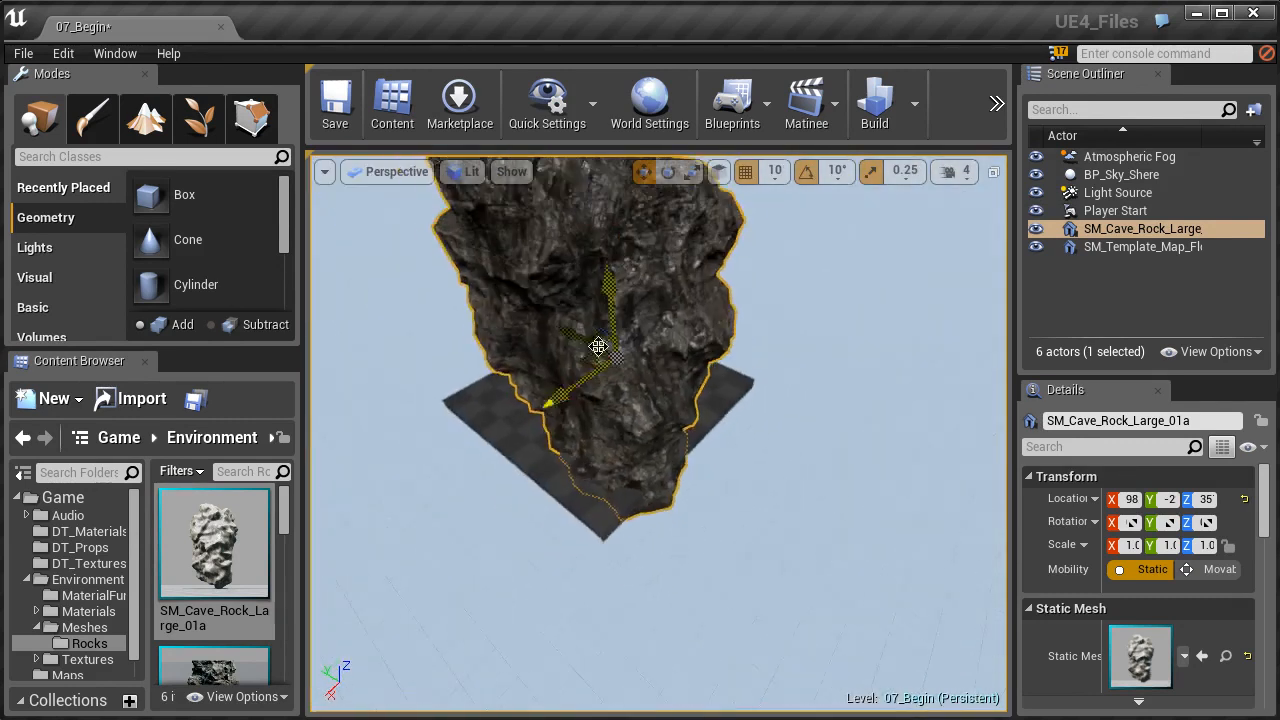
drag(597, 369, 666, 402)
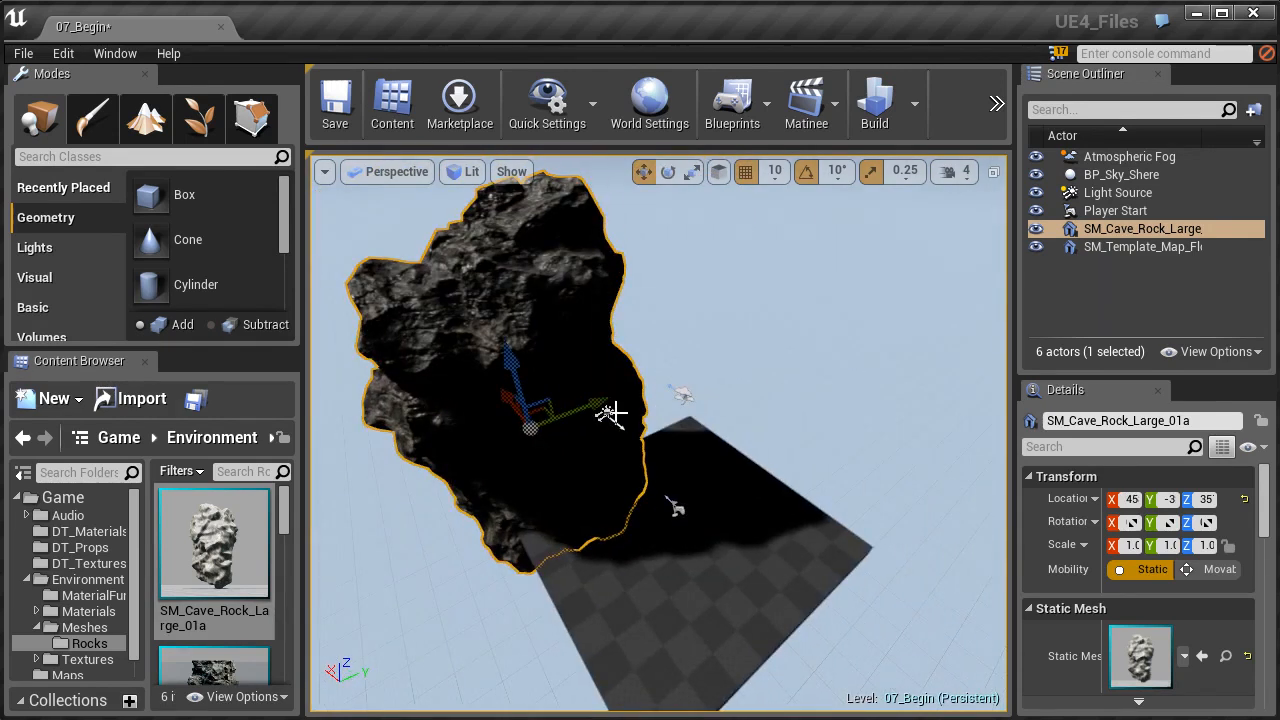
alt+drag(575, 410, 635, 290)
drag(685, 473, 708, 460)
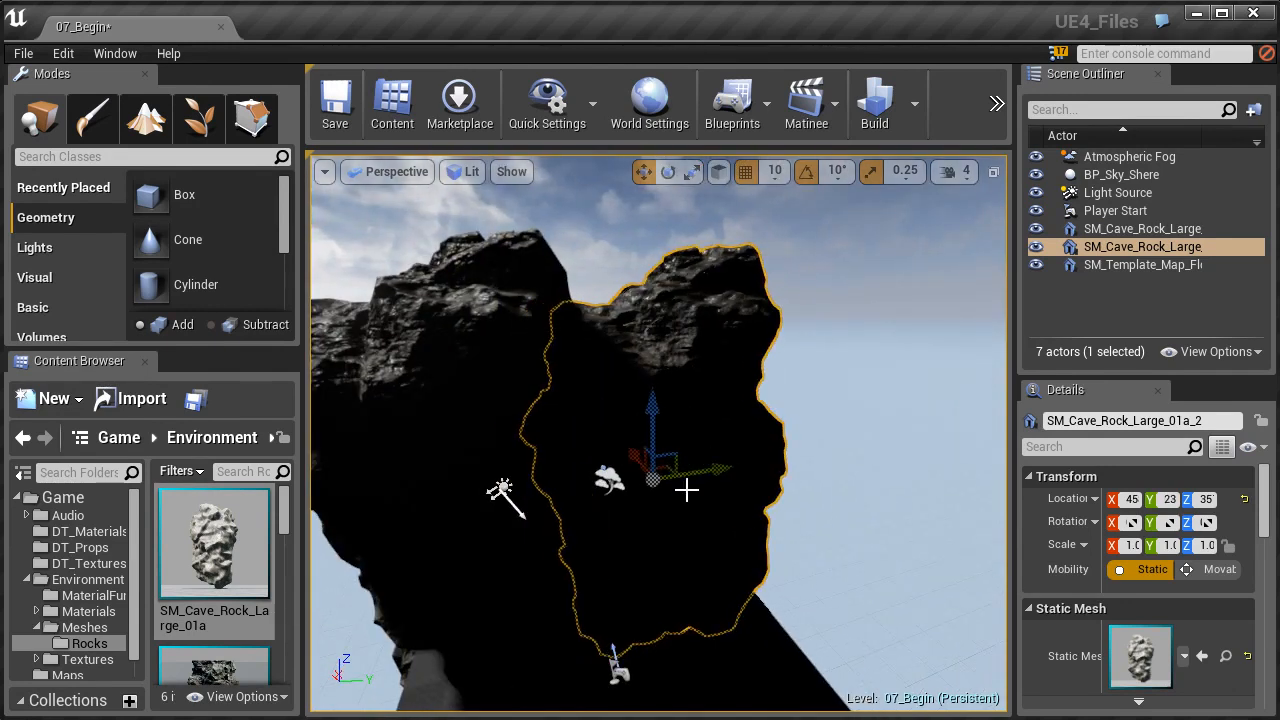
- Rotate the duplicated cave rock about its vertical axis so it differs from the rock beside it
key(e)
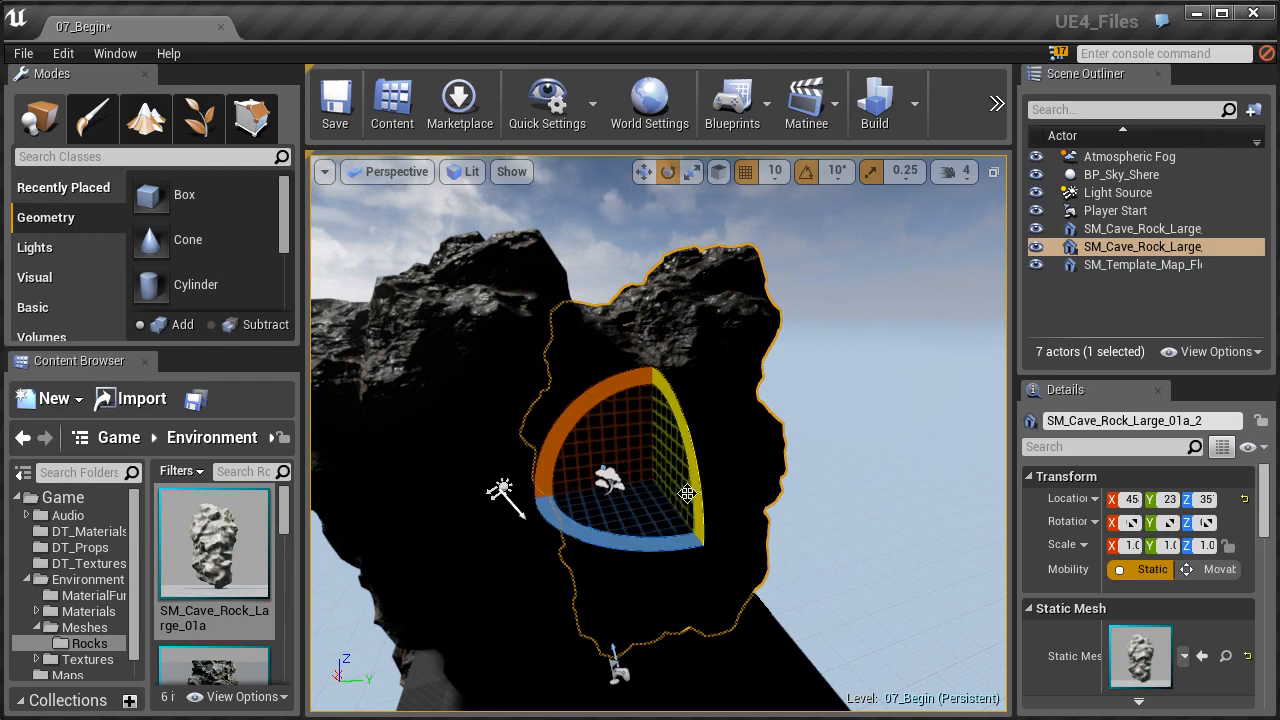
mouse_move(662, 547)
mouse_down()
mouse_move(520, 548)
mouse_move(500, 540)
mouse_move(510, 490)
mouse_move(530, 462)
mouse_move(669, 544)
mouse_up()
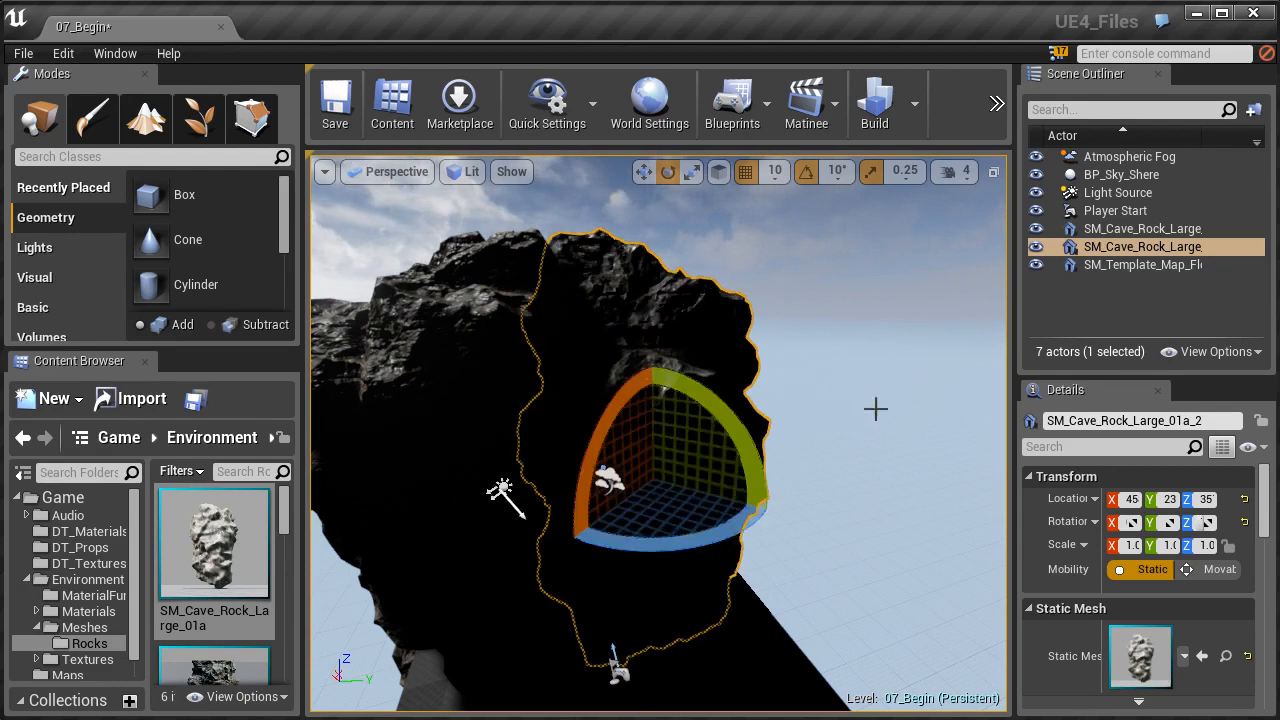
click(823, 429)
key(f)
right_drag(823, 429, 713, 362)
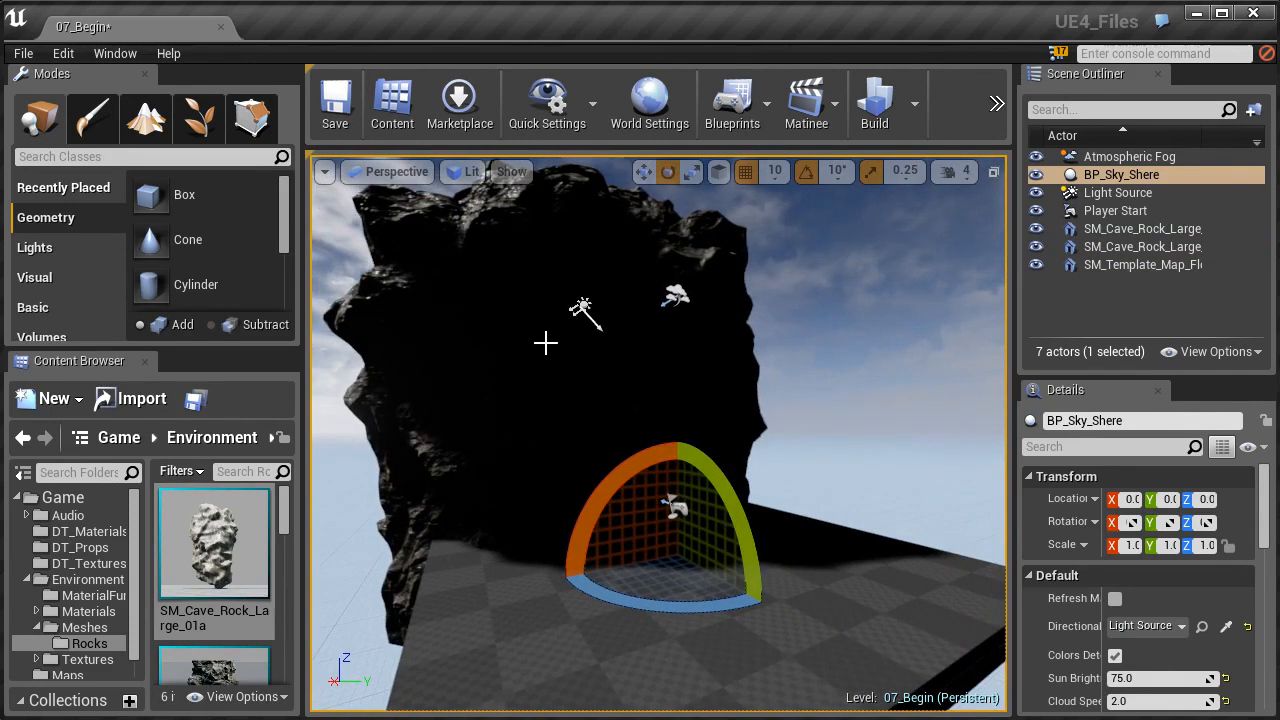
- Set the viewport to Unlit view mode and select the duplicated cave rock SM_Cave_Rock_Large_01a_2
click(582, 308)
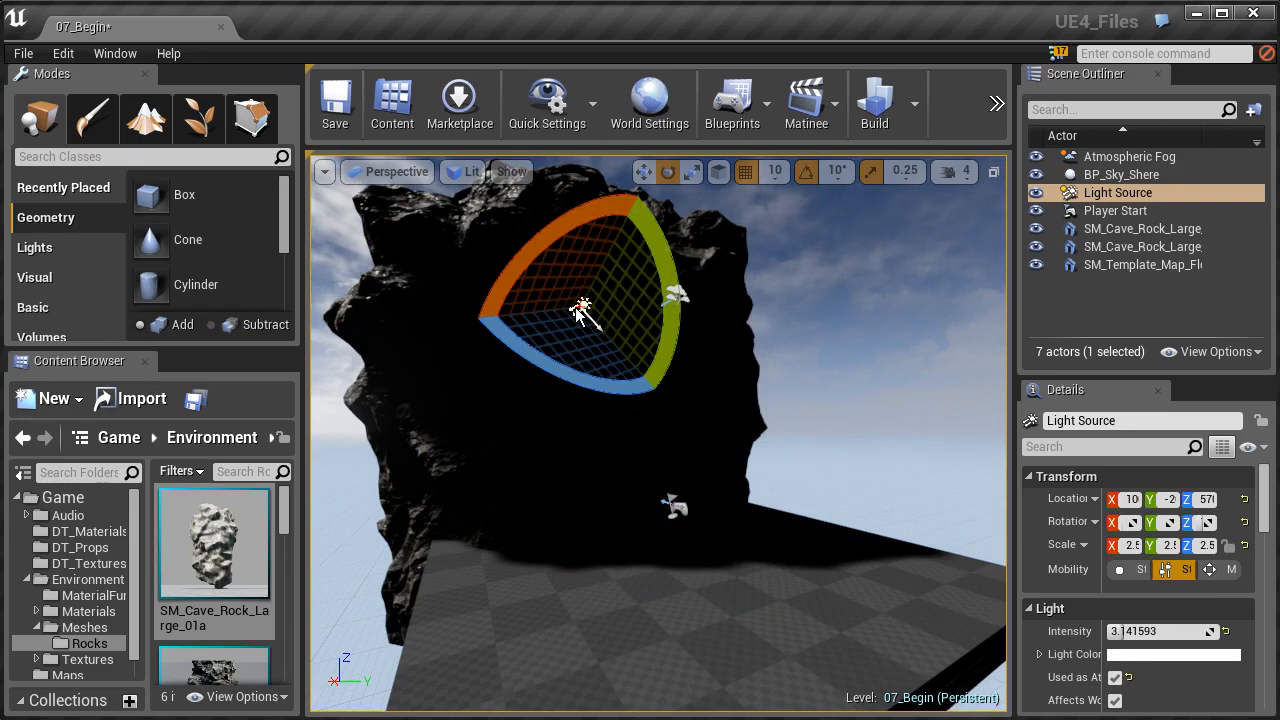
click(465, 171)
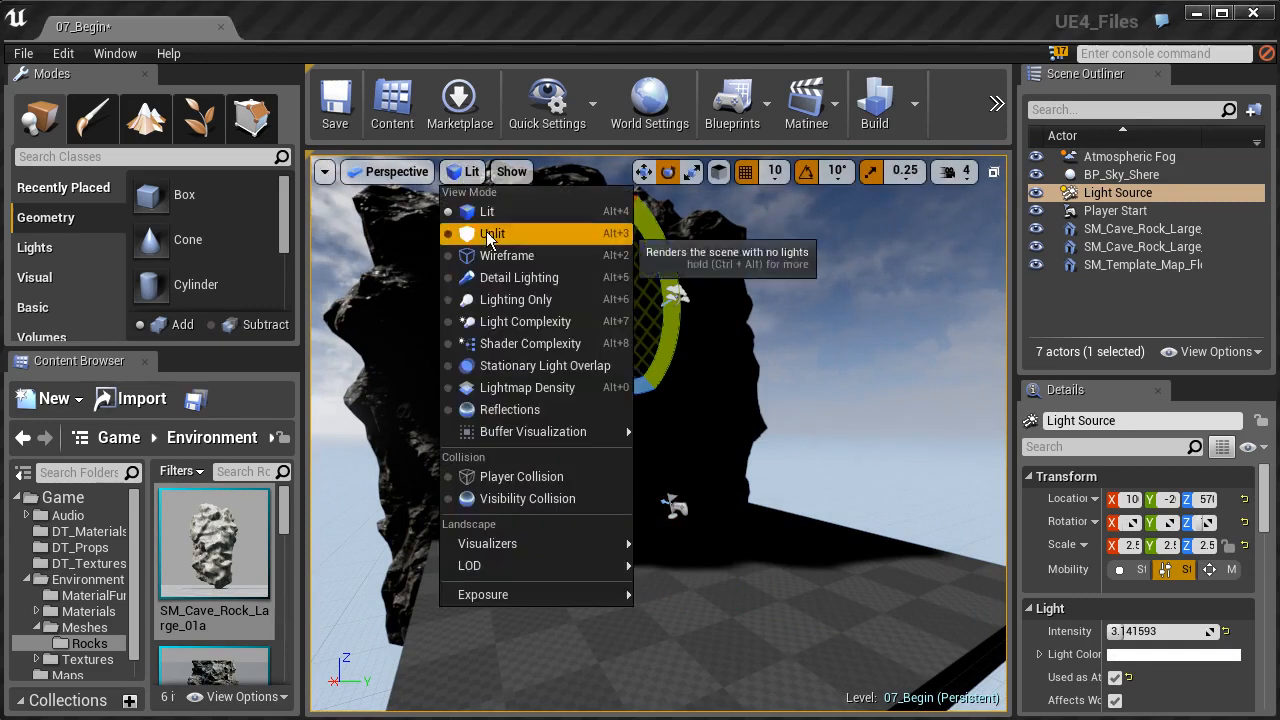
click(480, 231)
click(790, 459)
click(719, 396)
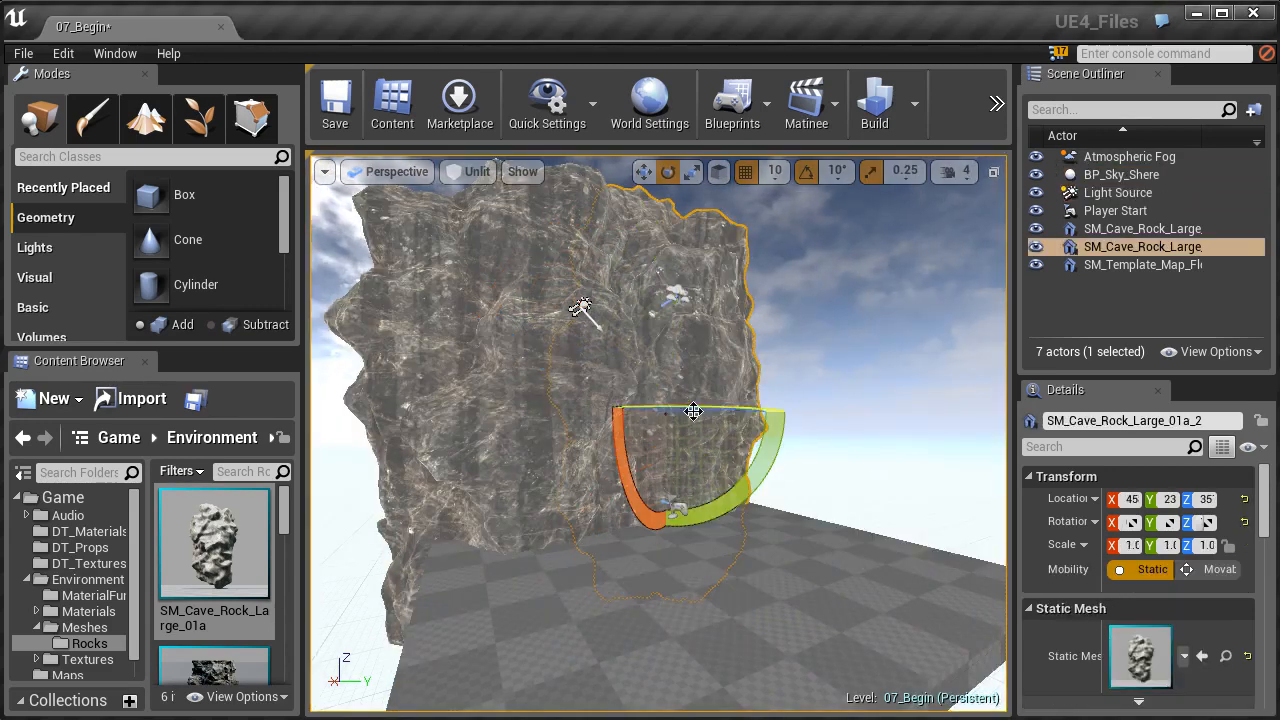
- Place the SM_Cave_Rock_Large_01a_FlatTop mesh in the level beside the end of the rock wall
key(f)
key(w)
right_drag(630, 418, 676, 424)
key(w)
key(d)
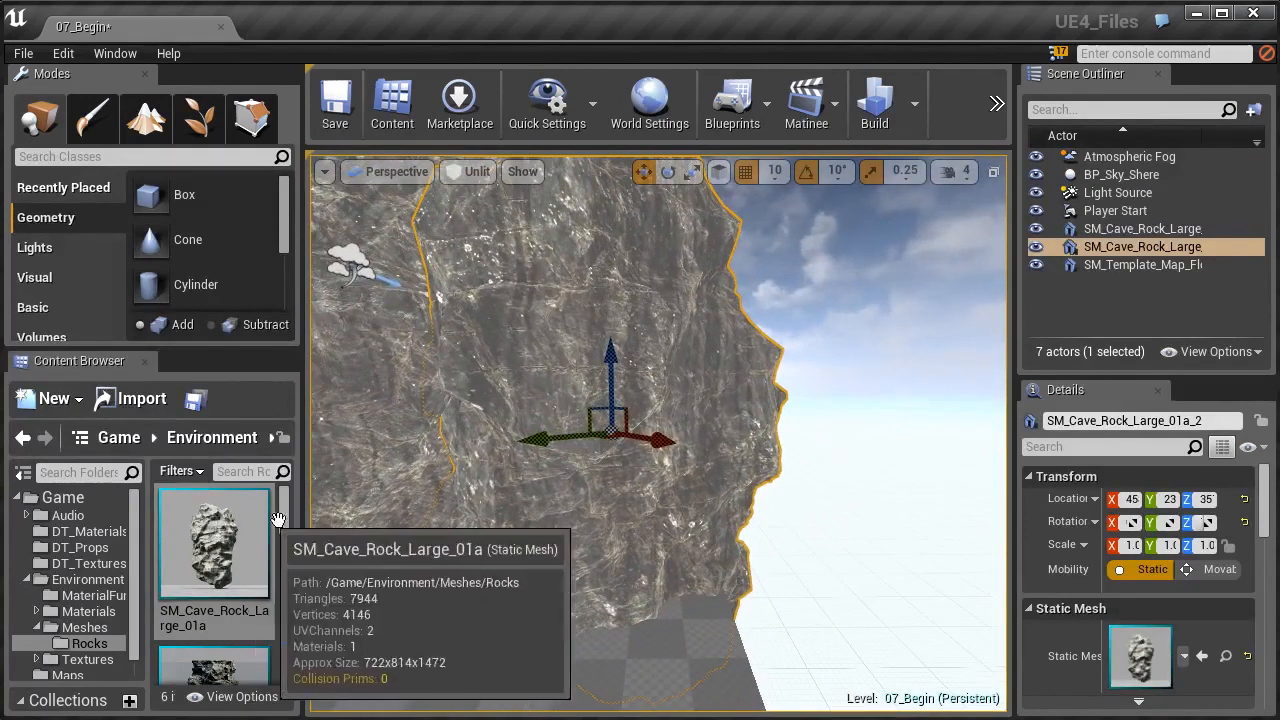
drag(285, 511, 283, 534)
drag(230, 570, 732, 428)
right_drag(732, 428, 748, 388)
scroll(683, 461, down, 4)
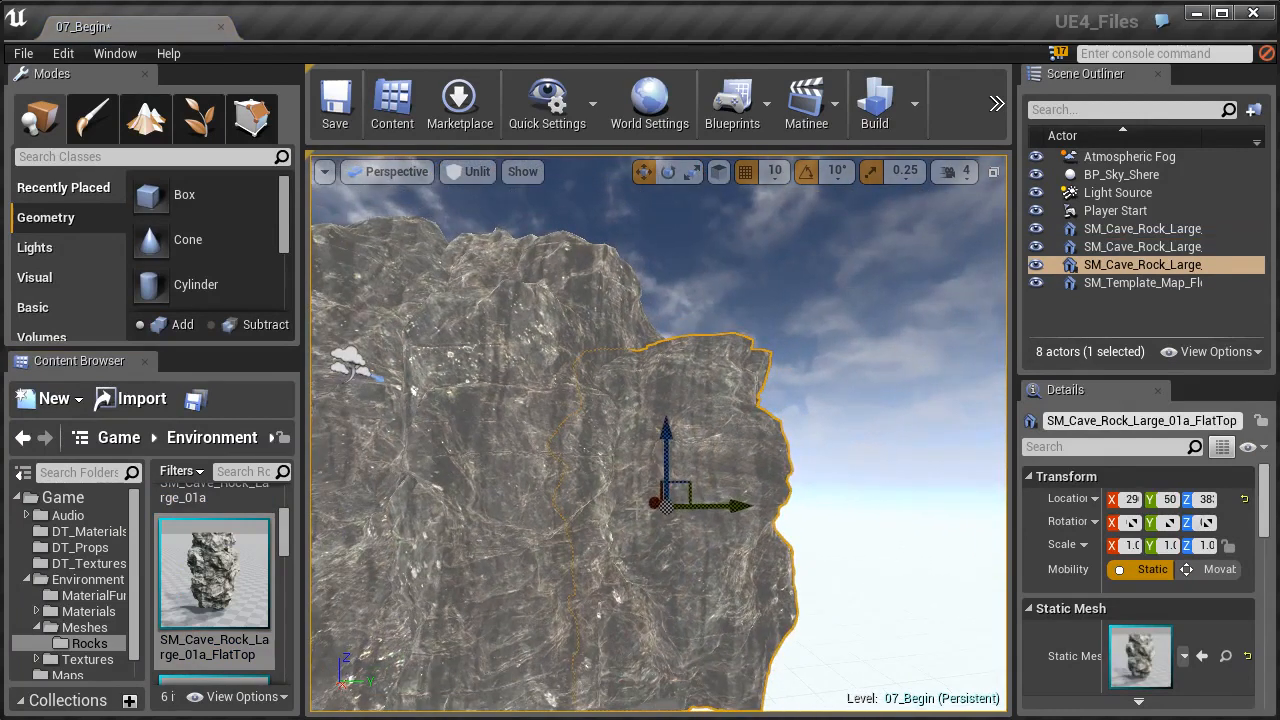
- Rotate the flat-top cave rock so that it stands upside down
key(e)
drag(603, 464, 500, 315)
right_drag(666, 507, 590, 540)
right_drag(620, 500, 381, 383)
- Move the upside-down flat-top rock along X and slightly down, to the far end of the rock wall
key(w)
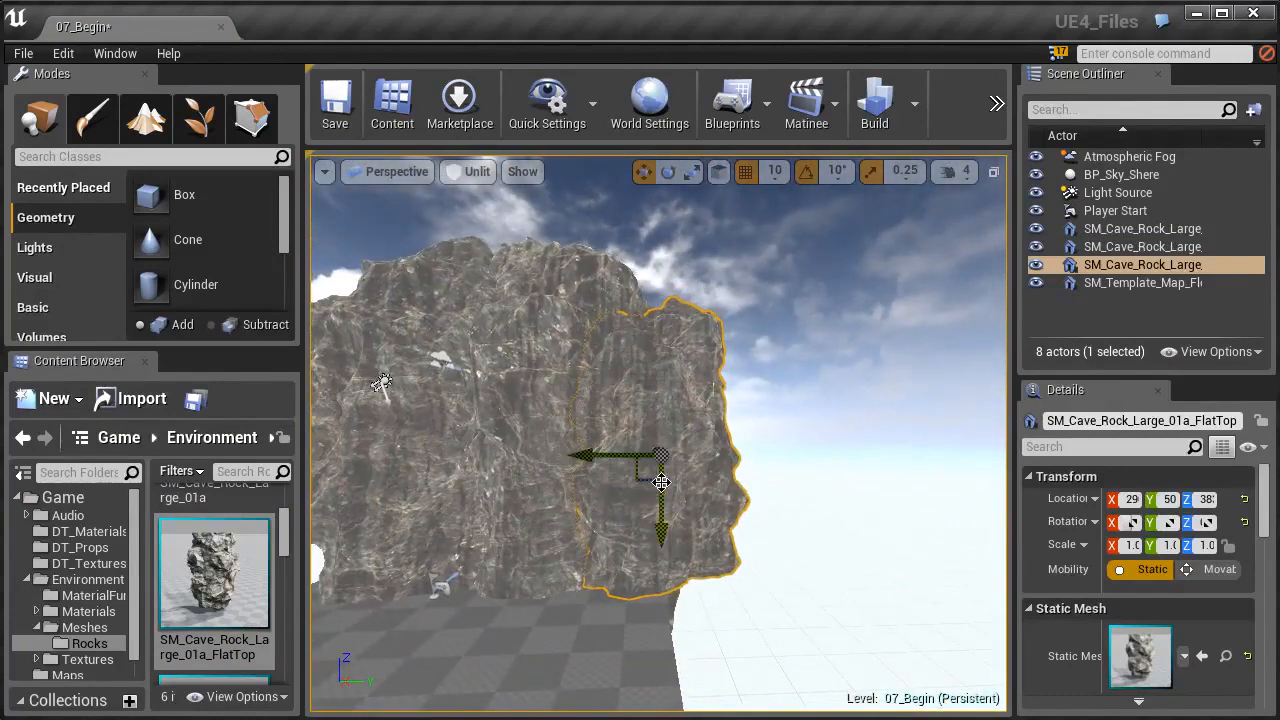
right_drag(608, 479, 588, 412)
drag(587, 396, 646, 407)
mouse_move(646, 412)
right_down()
mouse_move(604, 410)
mouse_move(594, 440)
mouse_move(642, 434)
right_up()
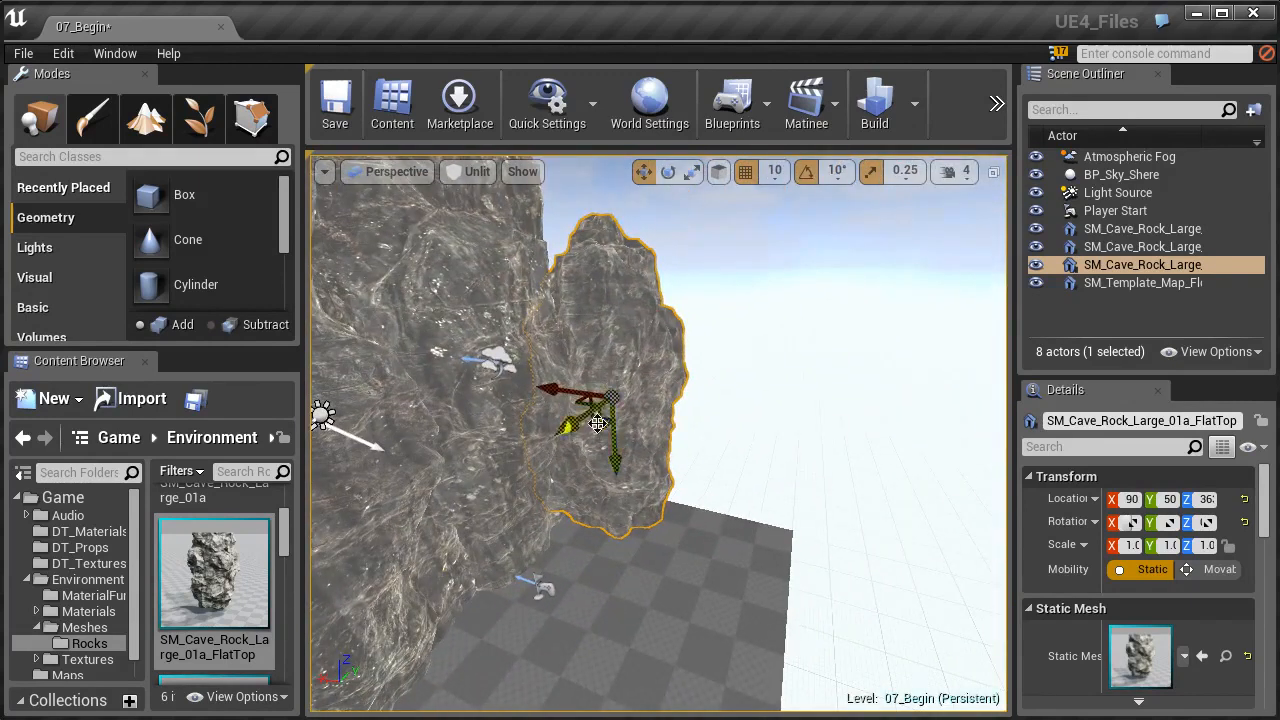
- Place the SM_Cave_Rock_Large_01b mesh at the back edge of the floor, next to the flat-top rock
mouse_move(216, 557)
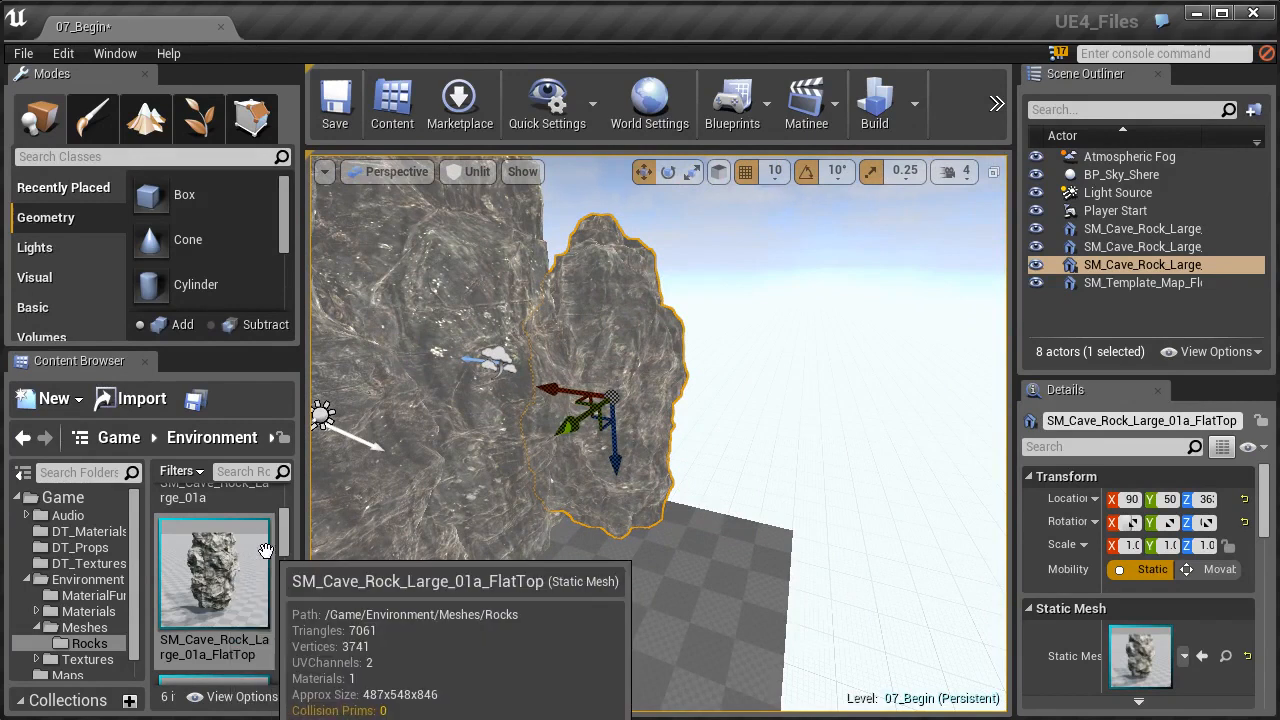
drag(284, 536, 736, 525)
click(222, 557)
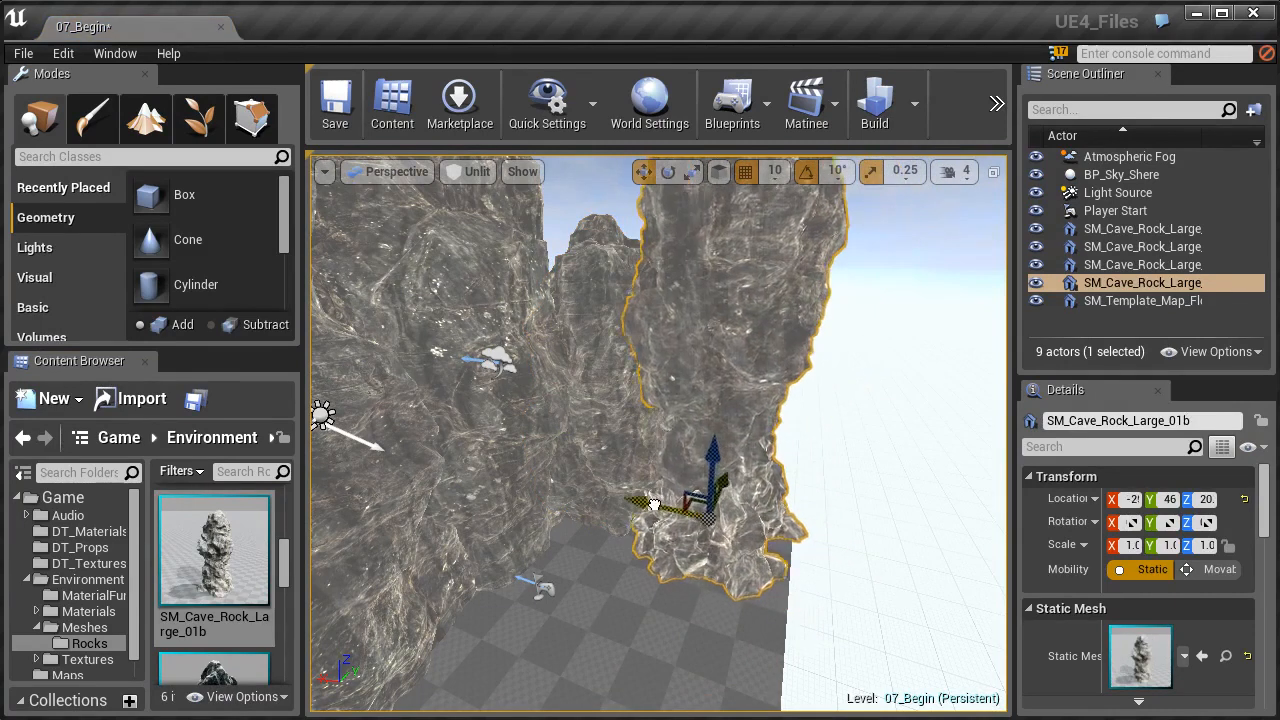
right_drag(660, 440, 702, 410)
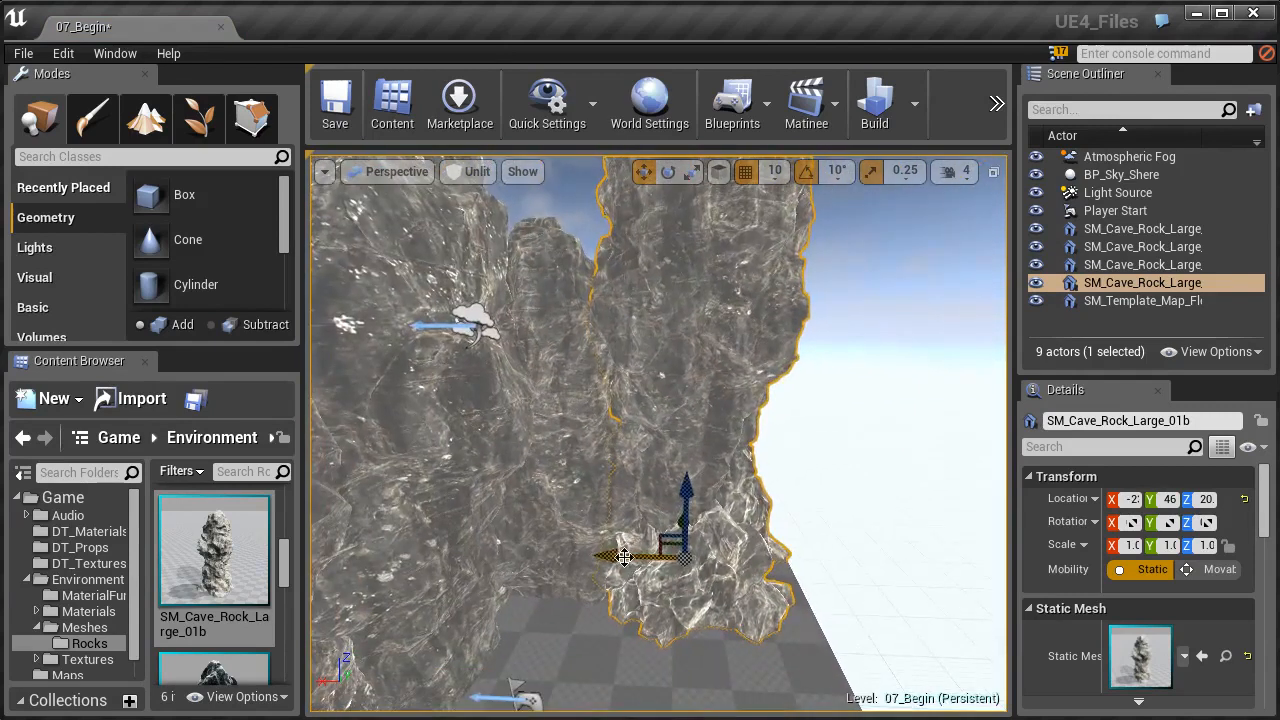
- Duplicate SM_Cave_Rock_Large_01b, offset the copy along the back edge of the floor and rotate it about its vertical axis
alt+drag(640, 556, 757, 562)
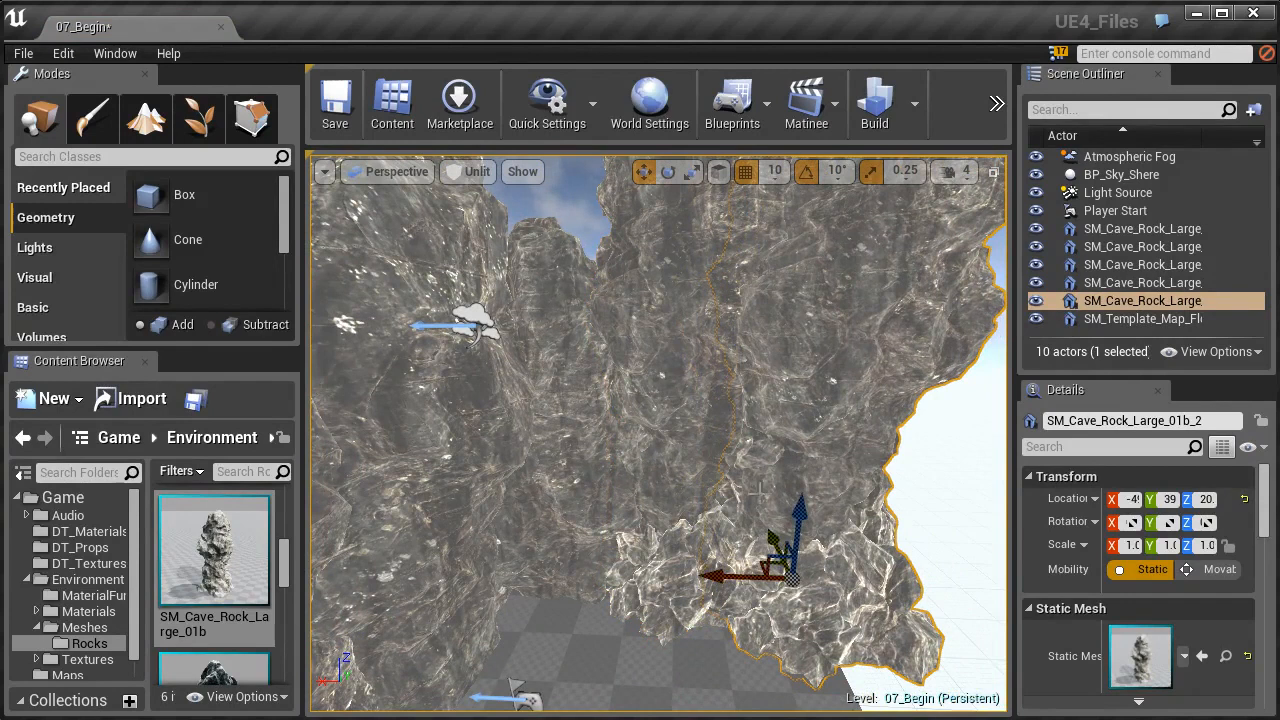
key(e)
drag(732, 636, 785, 666)
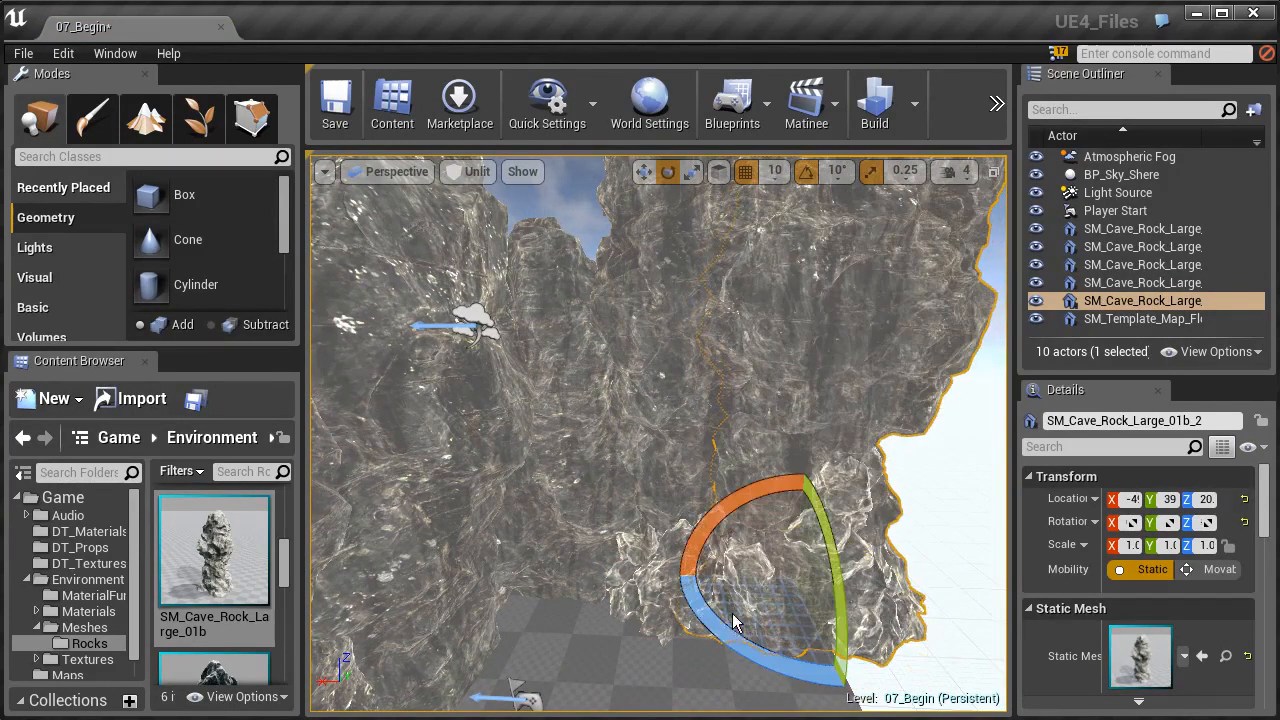
right_drag(761, 571, 750, 602)
mouse_move(686, 517)
right_down()
mouse_move(780, 517)
mouse_move(700, 512)
right_up()
key(s)
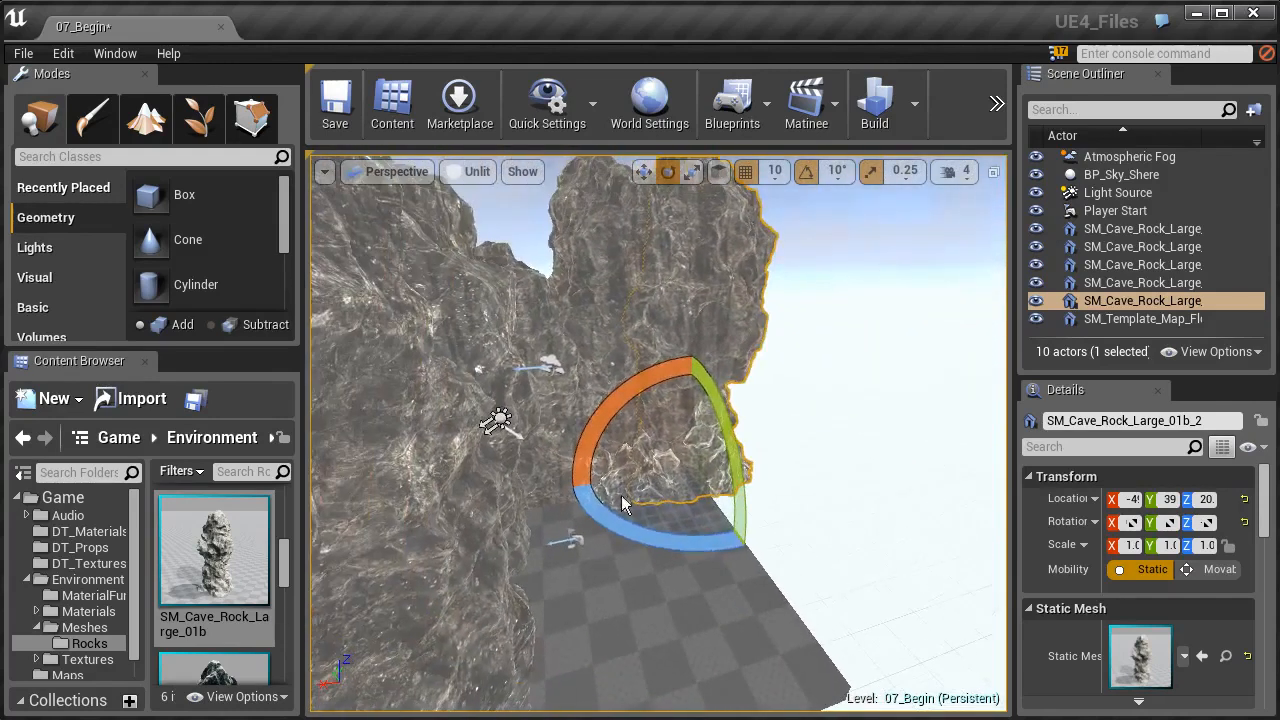
- Select the side wall rock SM_Cave_Rock_Large_01a_2 for moving and switch the gizmo to world space
drag(290, 560, 271, 507)
key(w)
right_drag(620, 455, 515, 485)
key(s)
click(562, 330)
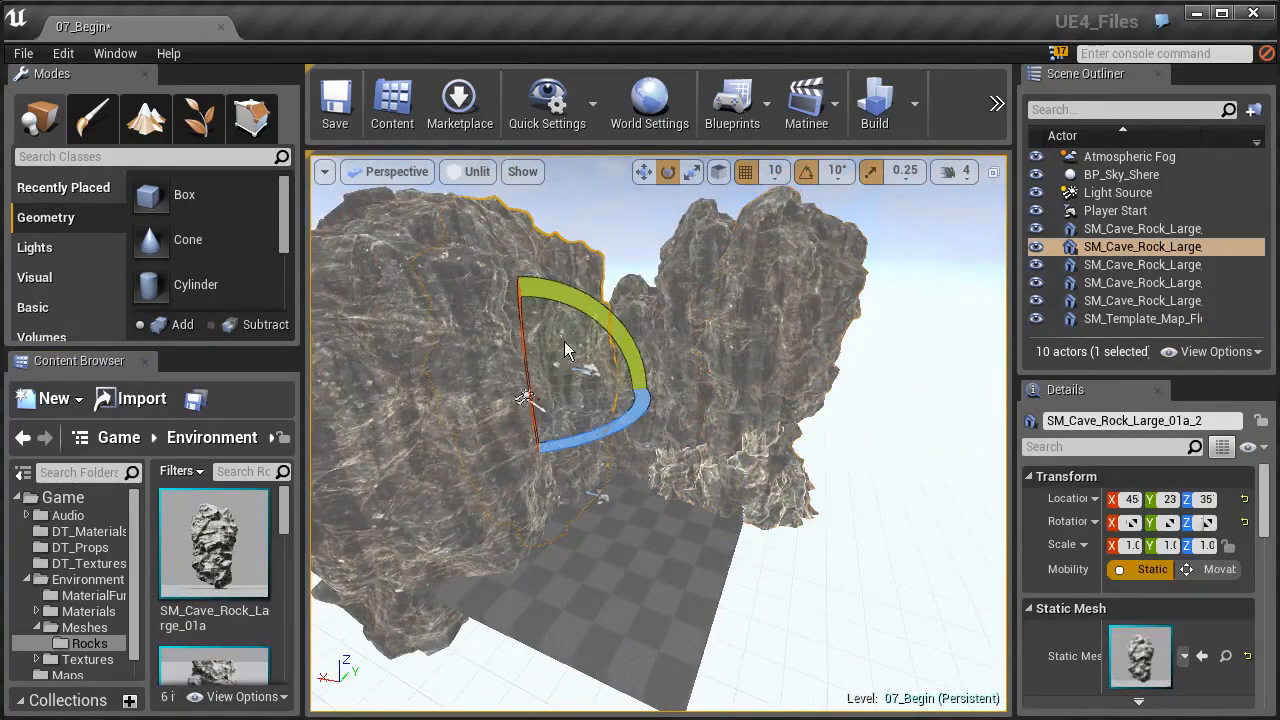
key(w)
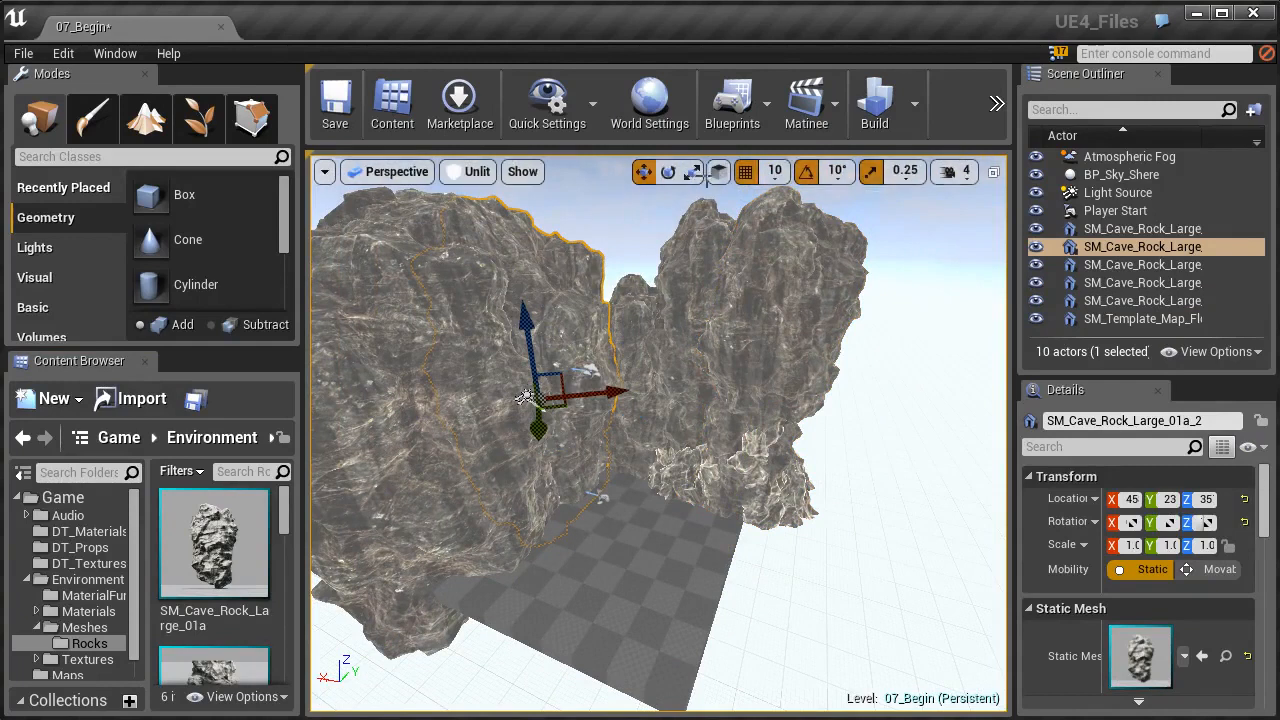
click(718, 171)
- Duplicate the side wall rock across the floor and position the copies along Y to form the opposite cave wall
alt+drag(514, 388, 694, 446)
right_drag(625, 468, 682, 446)
key(w)
key(s)
key(w)
key(s)
drag(563, 436, 627, 440)
key(d)
mouse_move(627, 438)
right_down()
mouse_move(580, 436)
mouse_move(622, 436)
right_up()
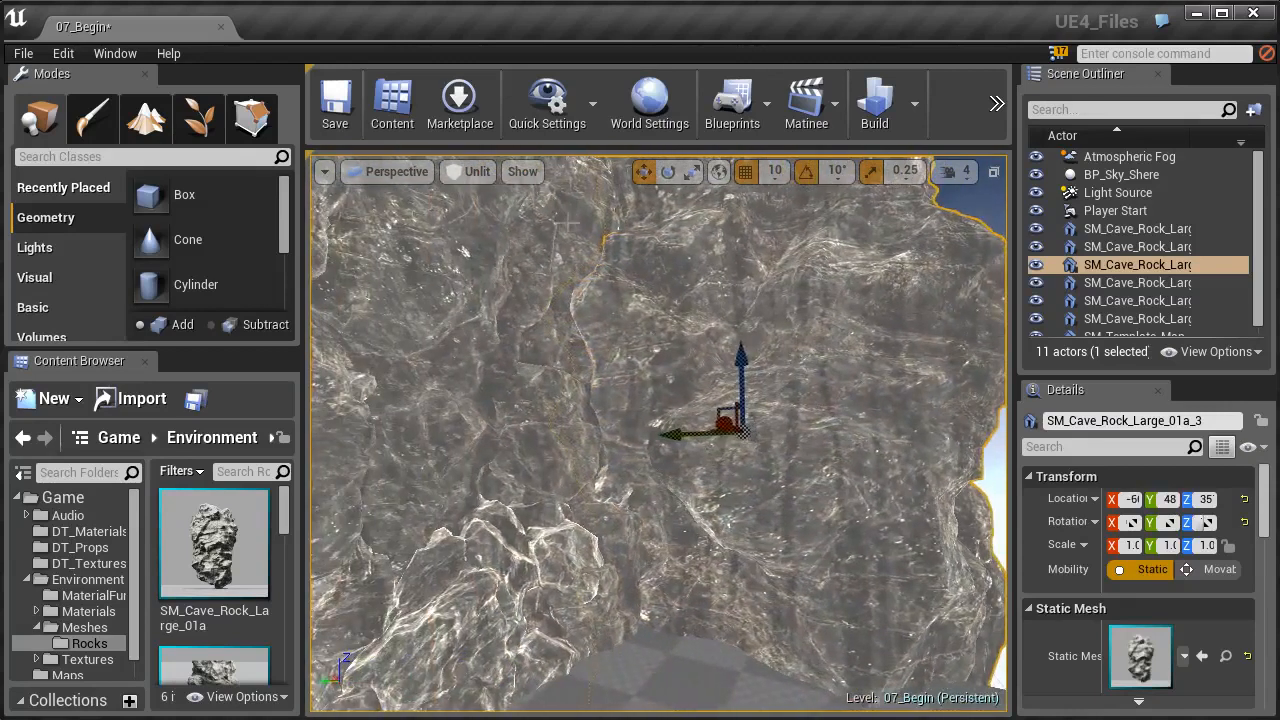
click(637, 628)
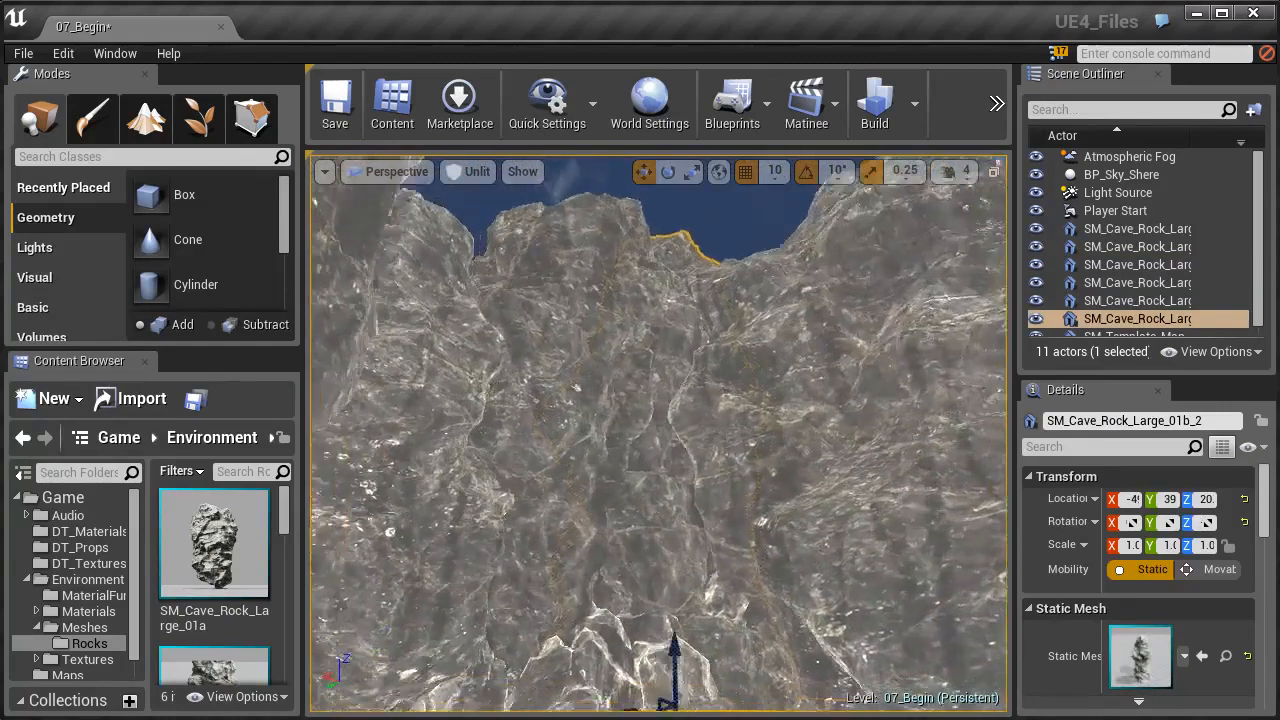
click(708, 400)
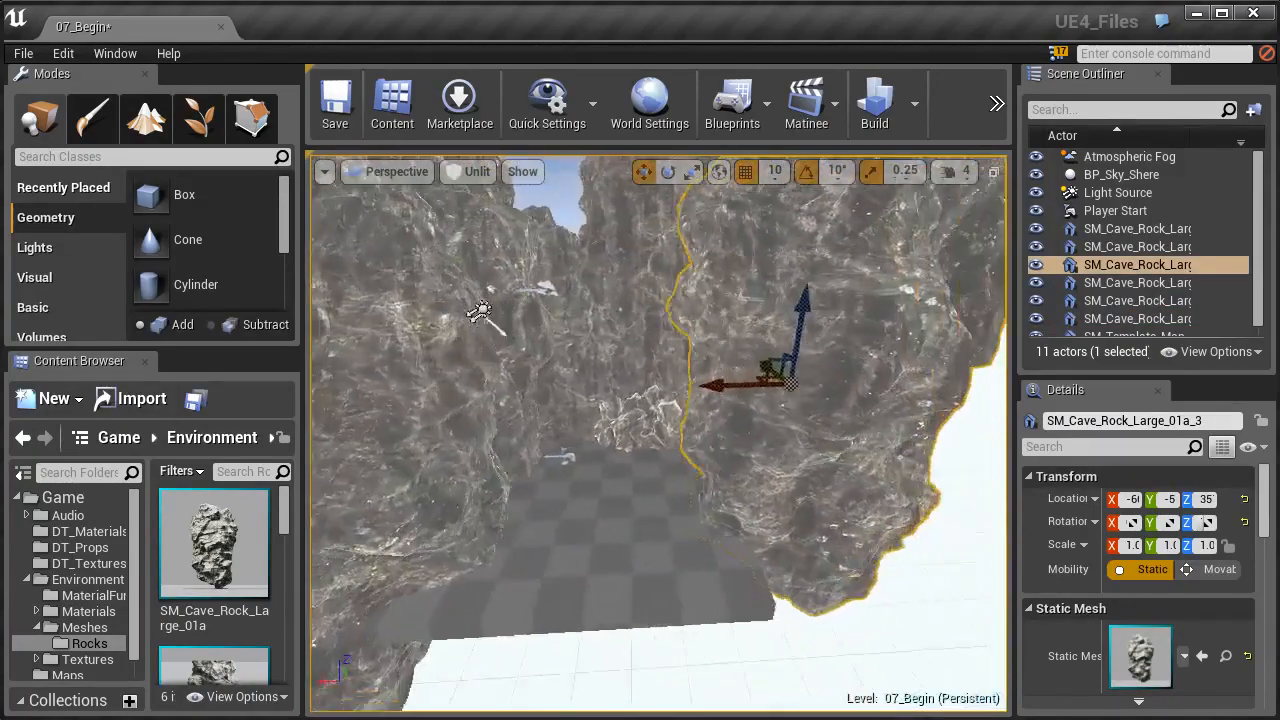
- Duplicate the flat-top rock from the back corner and place the copy over at the opposite cave wall
key(s)
right_drag(658, 433, 770, 470)
click(646, 428)
key(w)
key(s)
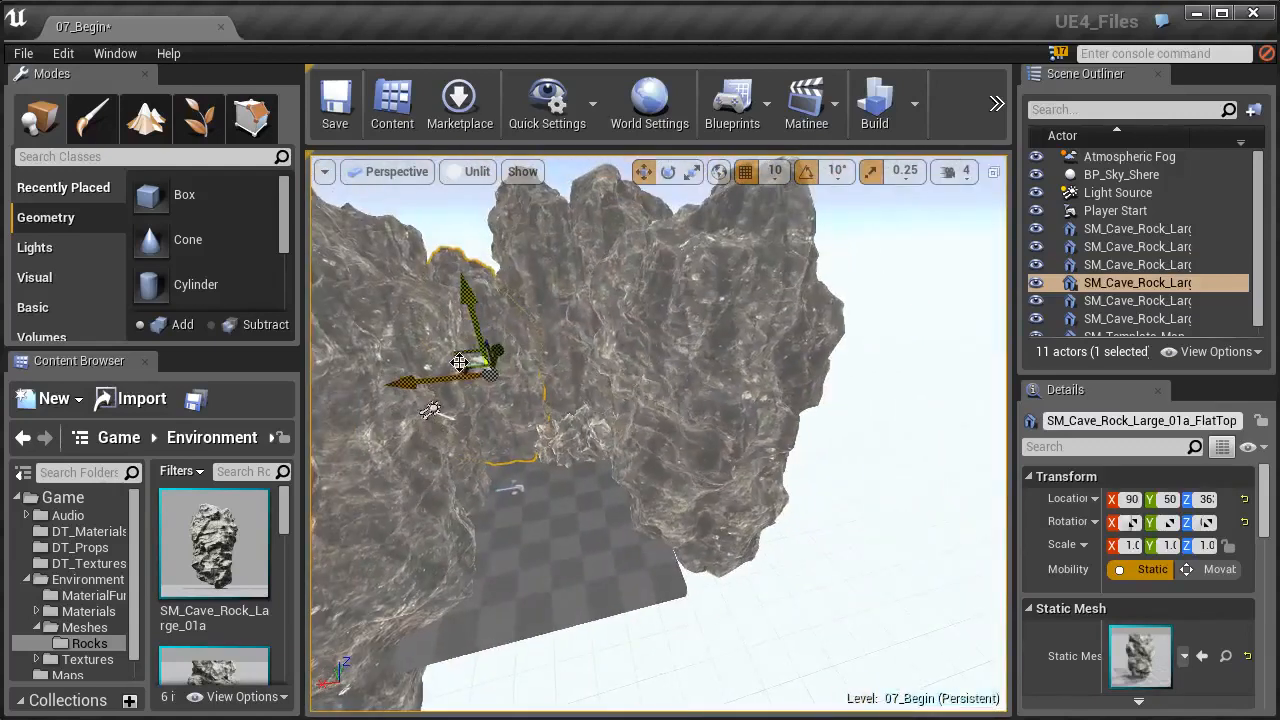
key(a)
mouse_move(451, 376)
right_down()
mouse_move(640, 375)
mouse_move(690, 315)
mouse_move(705, 440)
mouse_move(745, 470)
mouse_move(465, 365)
right_up()
key(w)
key(s)
key(a)
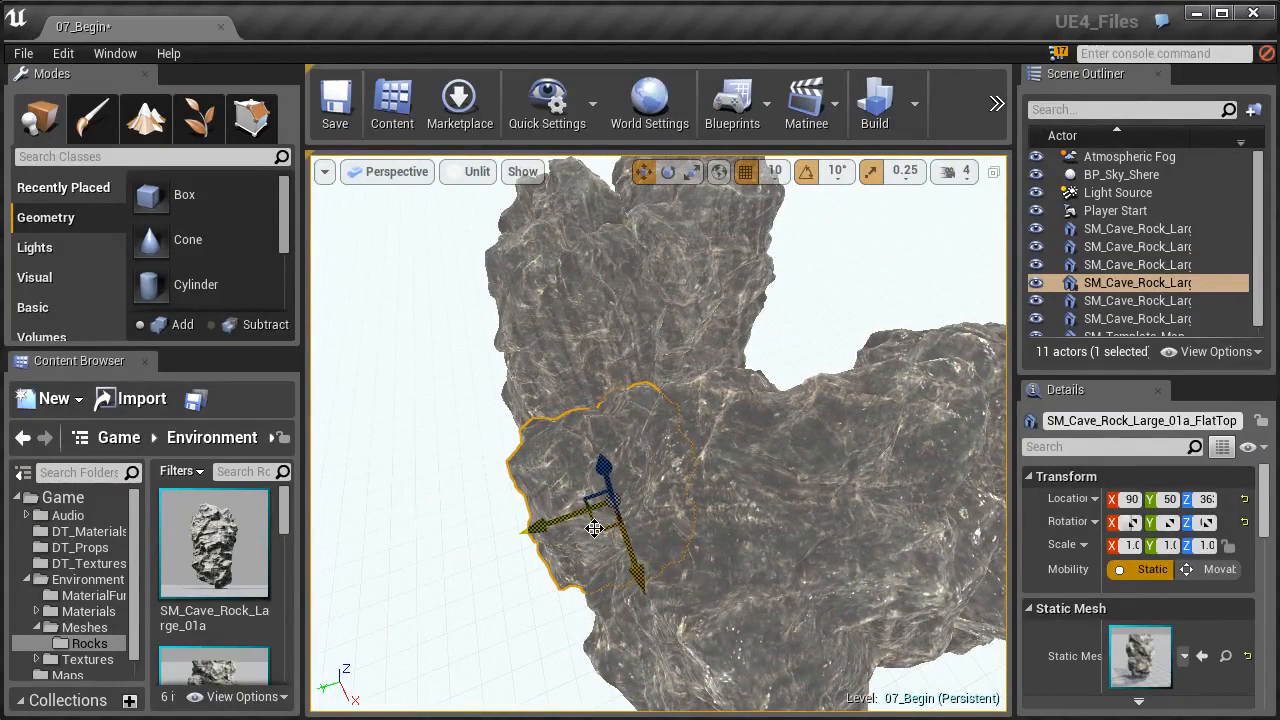
alt+drag(594, 529, 692, 492)
alt+drag(771, 424, 792, 344)
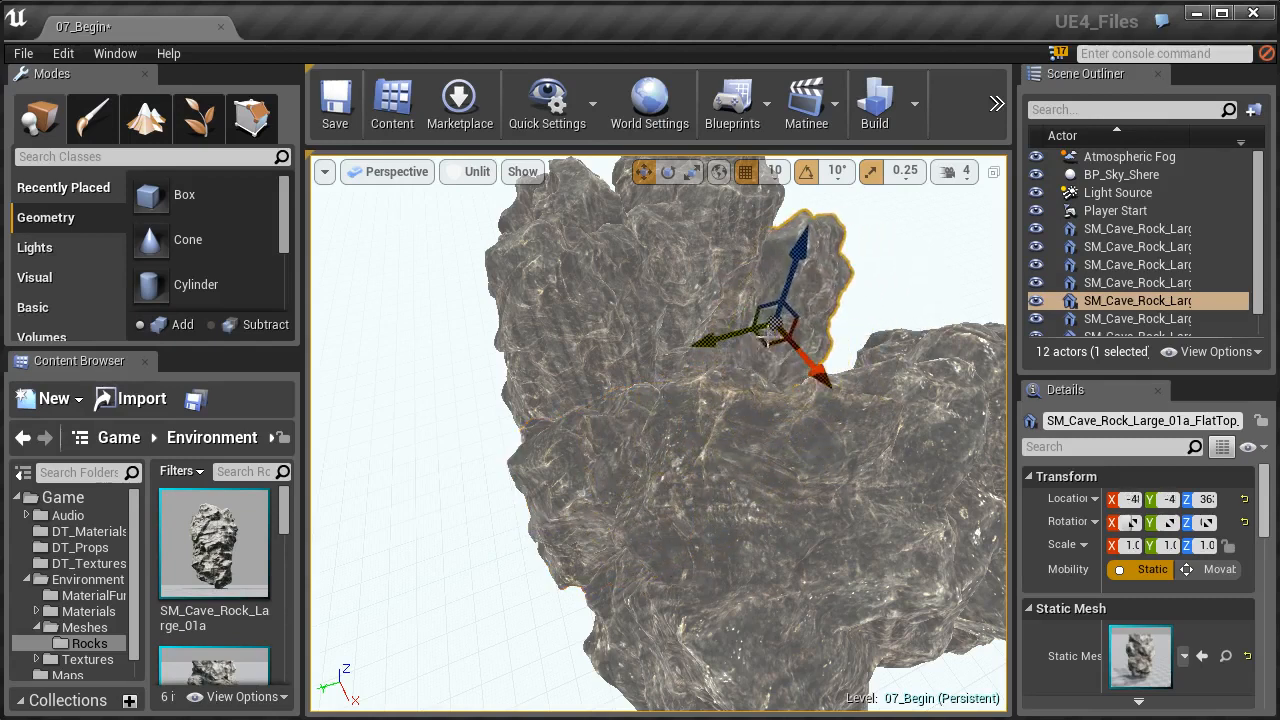
- Move the flat-top copy along X into the opposite wall at the cave's open end
right_drag(815, 372, 640, 385)
right_drag(760, 440, 742, 415)
drag(748, 459, 826, 450)
right_drag(810, 465, 765, 440)
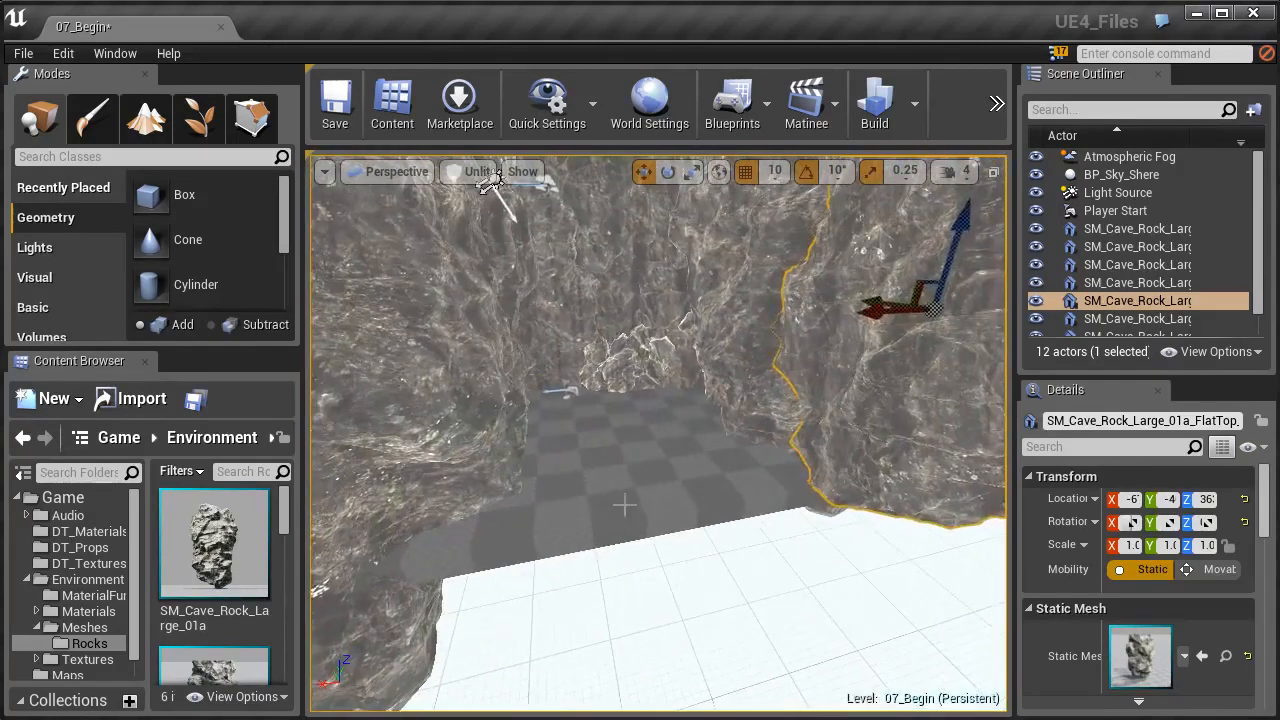
- Move SM_Template_Map_Floor along the X axis so it sits between the two cave walls
click(515, 523)
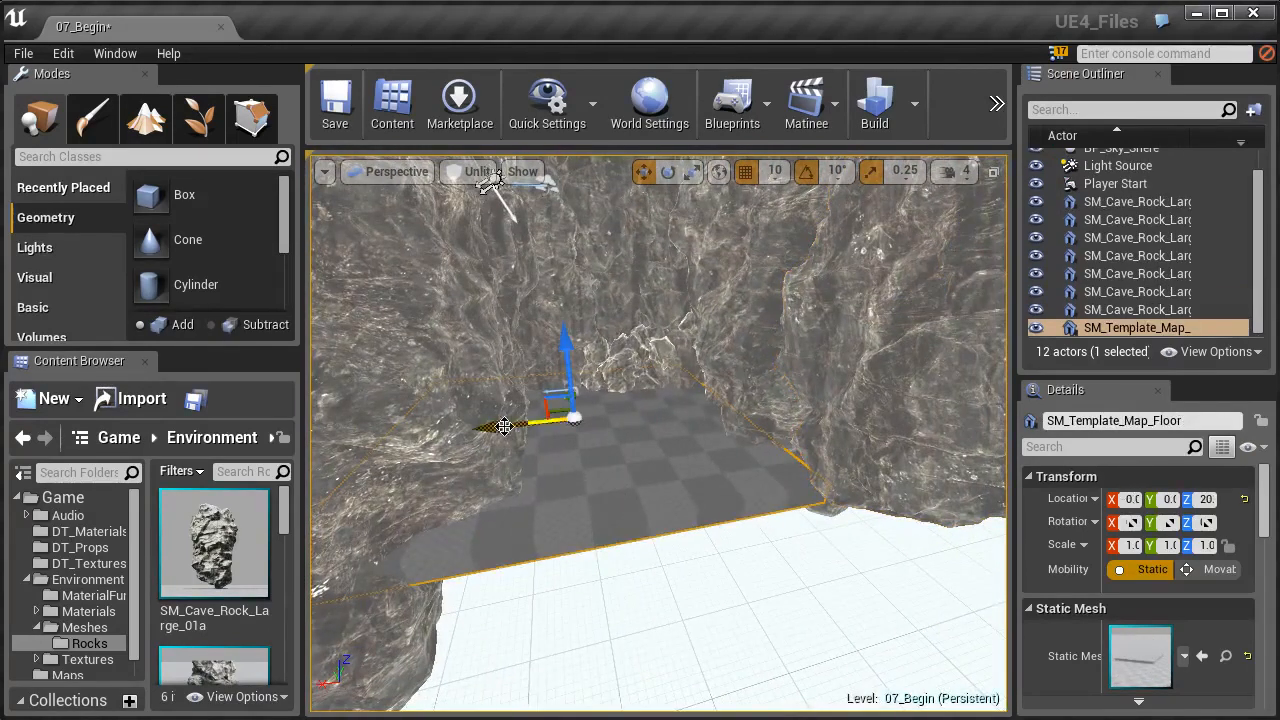
key(w)
right_drag(573, 400, 660, 400)
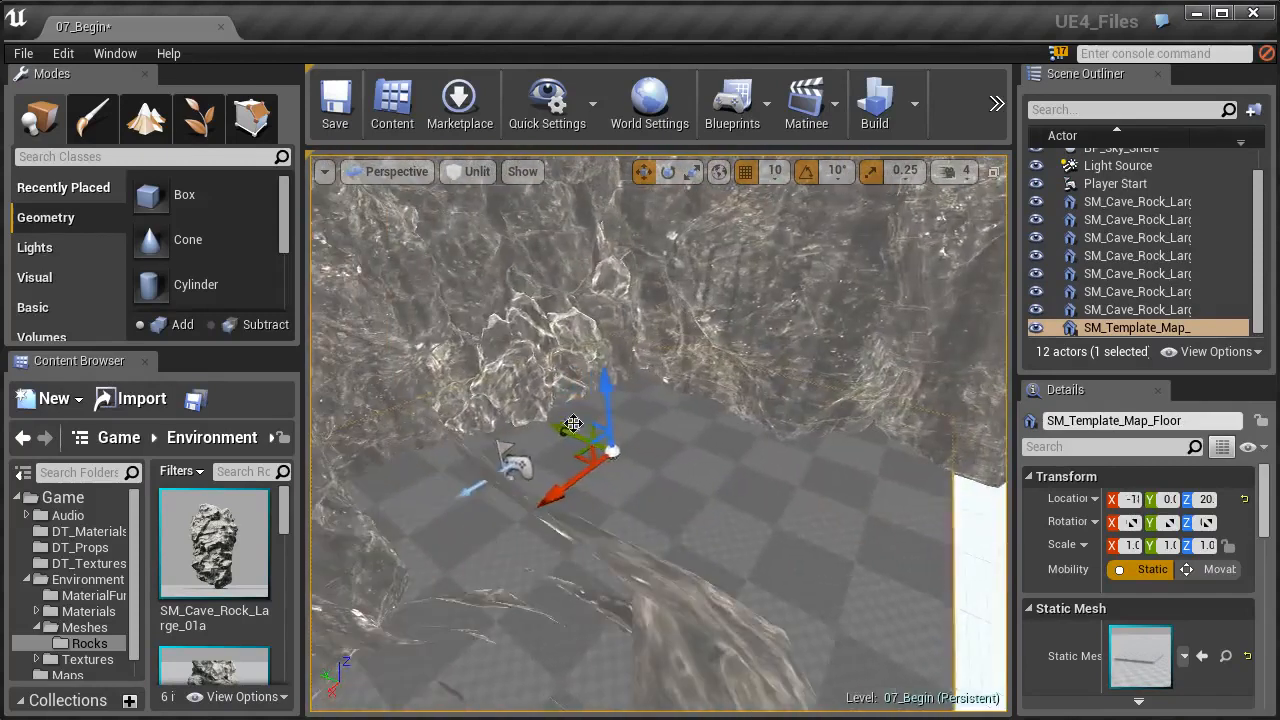
right_drag(620, 452, 475, 445)
key(d)
key(s)
right_drag(452, 588, 450, 622)
- Place the SM_Cave_Rock_Slate_01a mesh on the cave floor
drag(285, 530, 286, 605)
drag(214, 567, 603, 424)
mouse_move(603, 424)
right_down()
mouse_move(606, 505)
mouse_move(588, 425)
right_up()
key(s)
- Move the slate to the front corner of the floor and duplicate it four times along X into a row of five
drag(573, 443, 325, 447)
right_drag(325, 447, 290, 455)
right_drag(436, 462, 436, 415)
key(s)
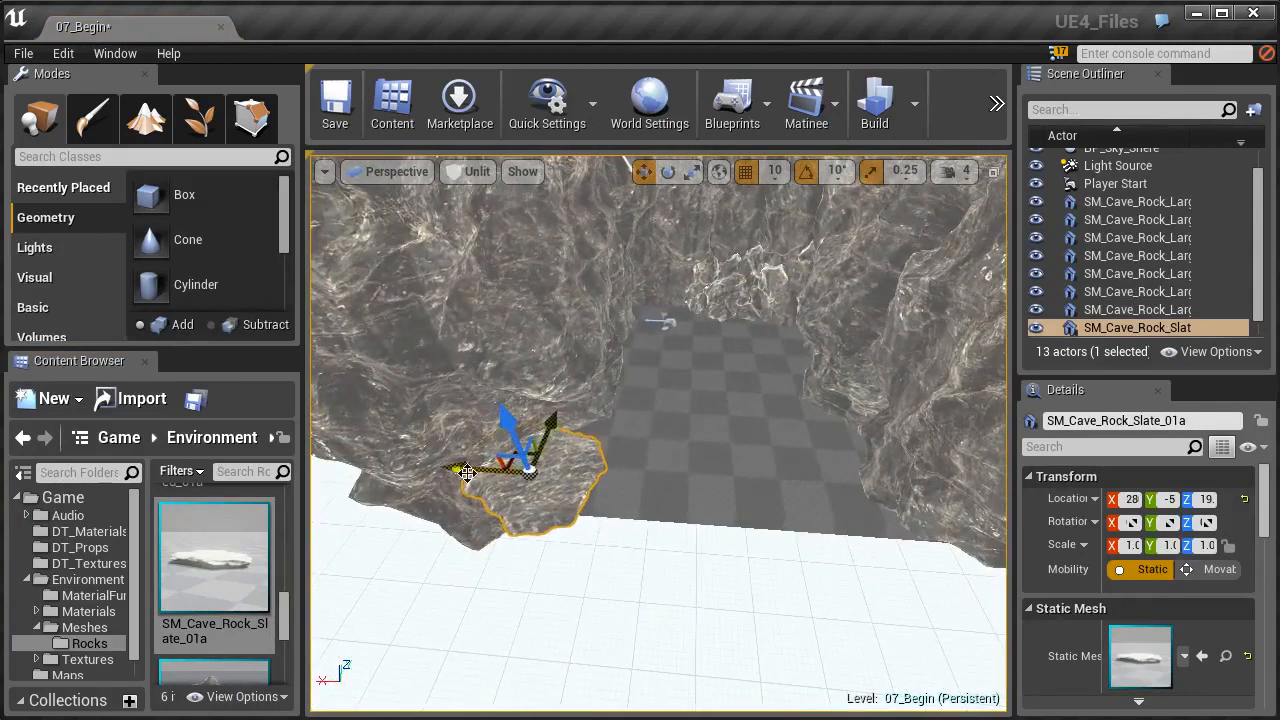
alt+drag(469, 470, 842, 497)
right_drag(873, 485, 875, 565)
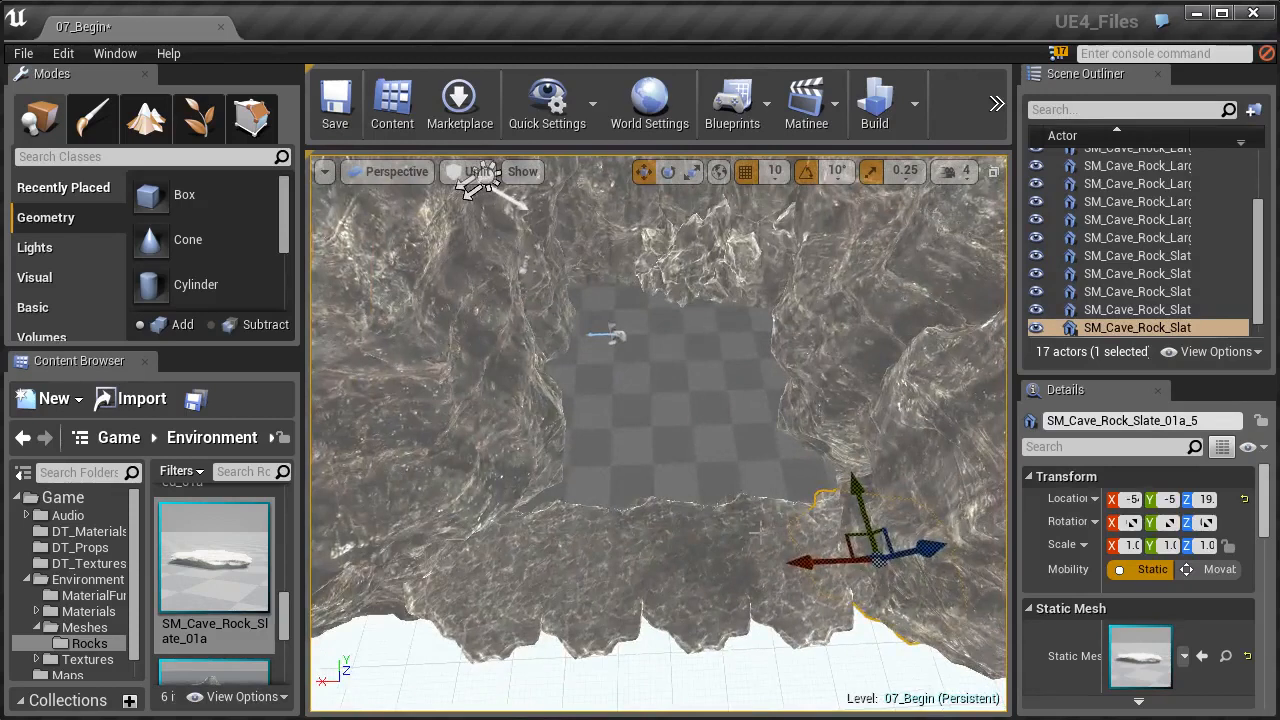
- Select the row of five slates and duplicate it four times along Y to cover the cave floor
ctrl+click(752, 528)
ctrl+click(653, 532)
ctrl+click(578, 548)
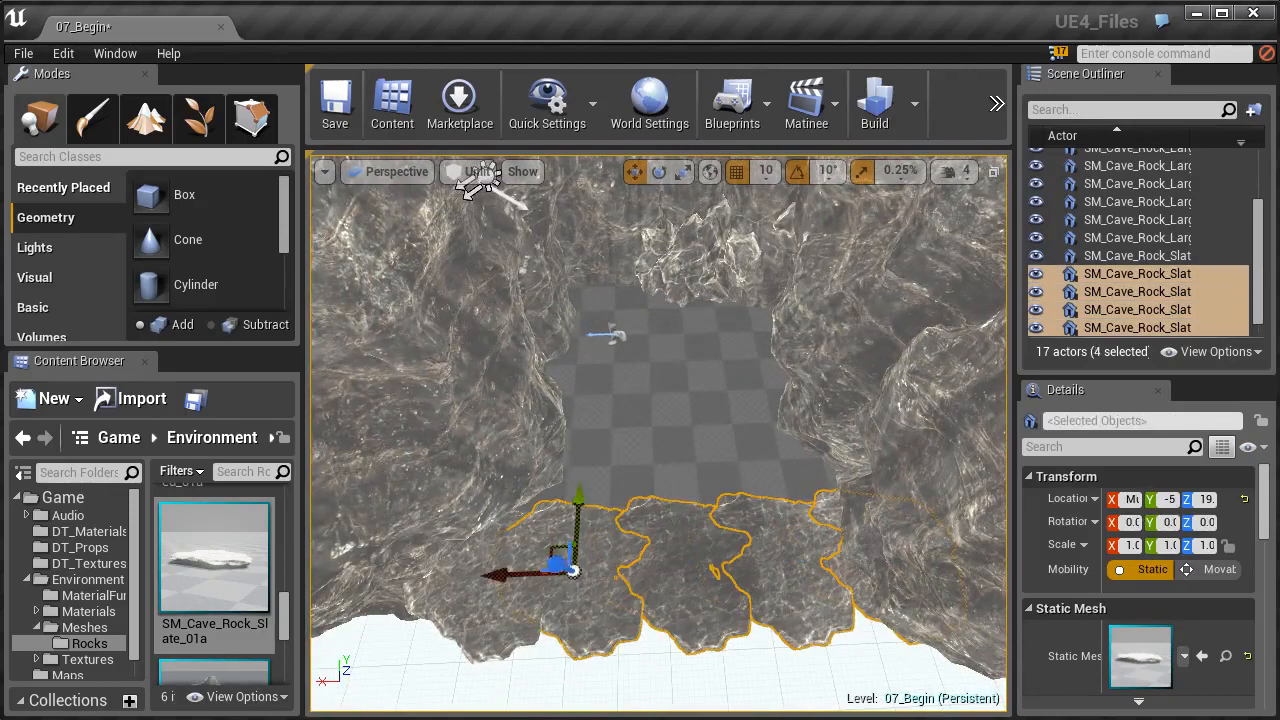
ctrl+click(470, 569)
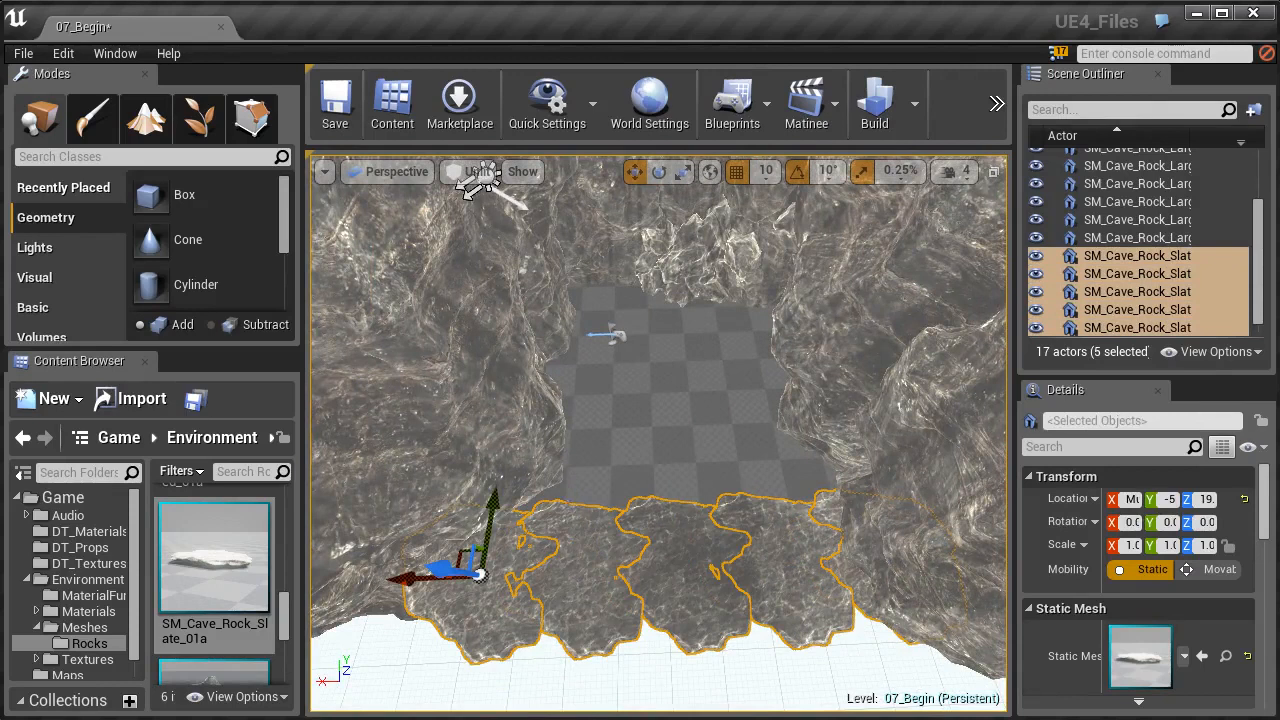
alt+drag(494, 517, 505, 430)
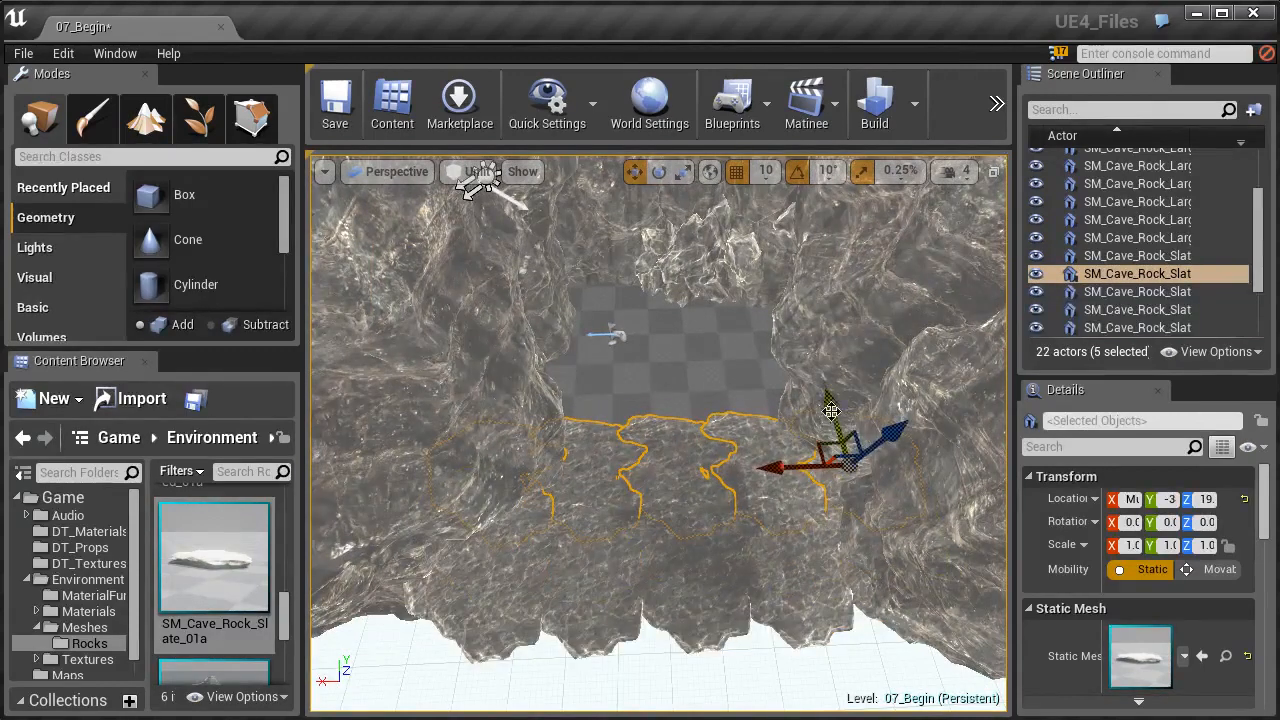
alt+drag(831, 410, 780, 253)
right_drag(712, 308, 640, 200)
key(w)
mouse_move(618, 429)
right_down()
mouse_move(490, 429)
mouse_move(618, 429)
right_up()
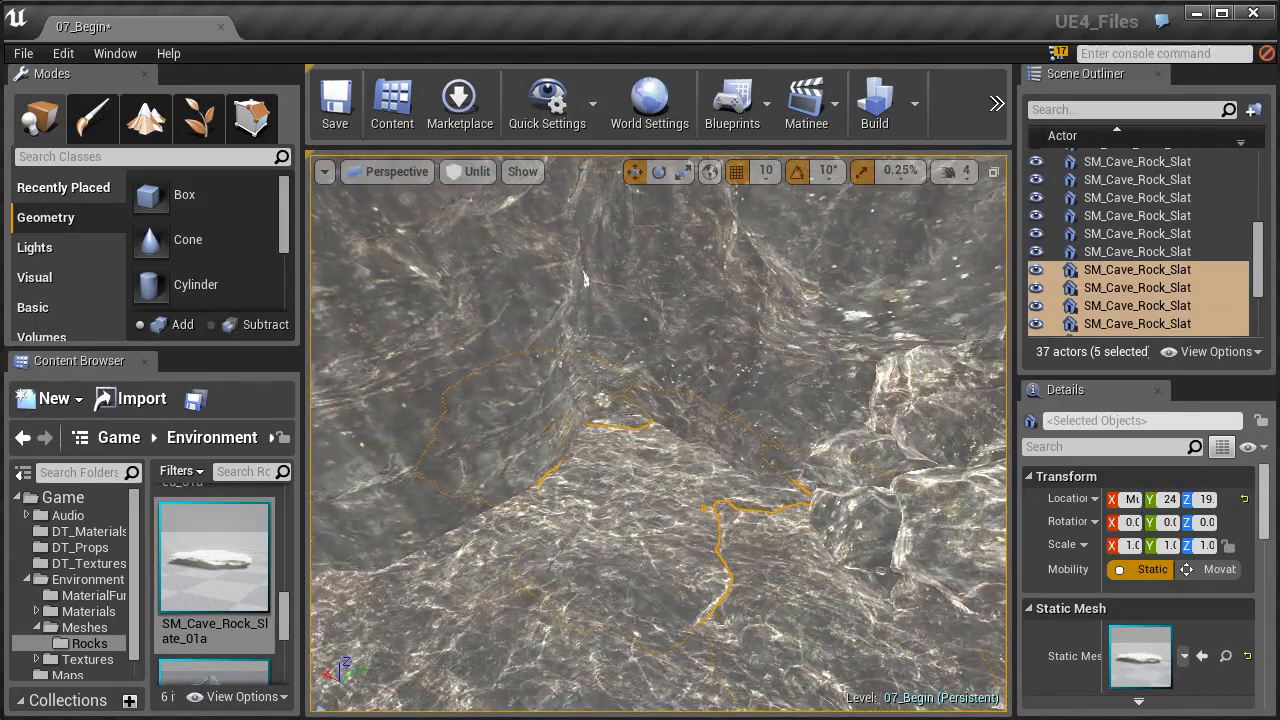
- Select the single floor slate SM_Cave_Rock_Slate_01a_8 near the cave's open end and rotate it to vary the pattern
click(810, 449)
right_drag(810, 449, 1100, 445)
click(810, 447)
right_drag(810, 447, 935, 437)
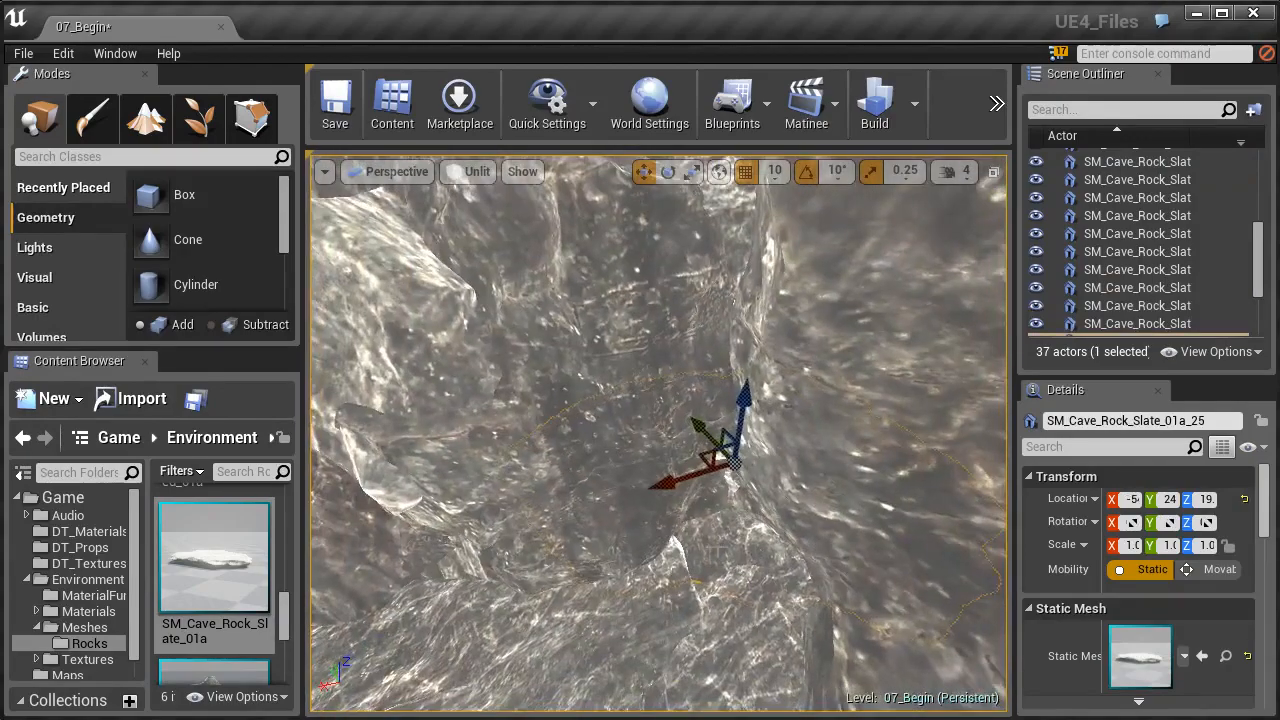
right_drag(735, 437, 628, 436)
click(646, 512)
key(e)
mouse_move(737, 560)
mouse_down()
mouse_move(714, 628)
mouse_move(771, 534)
mouse_move(745, 568)
mouse_up()
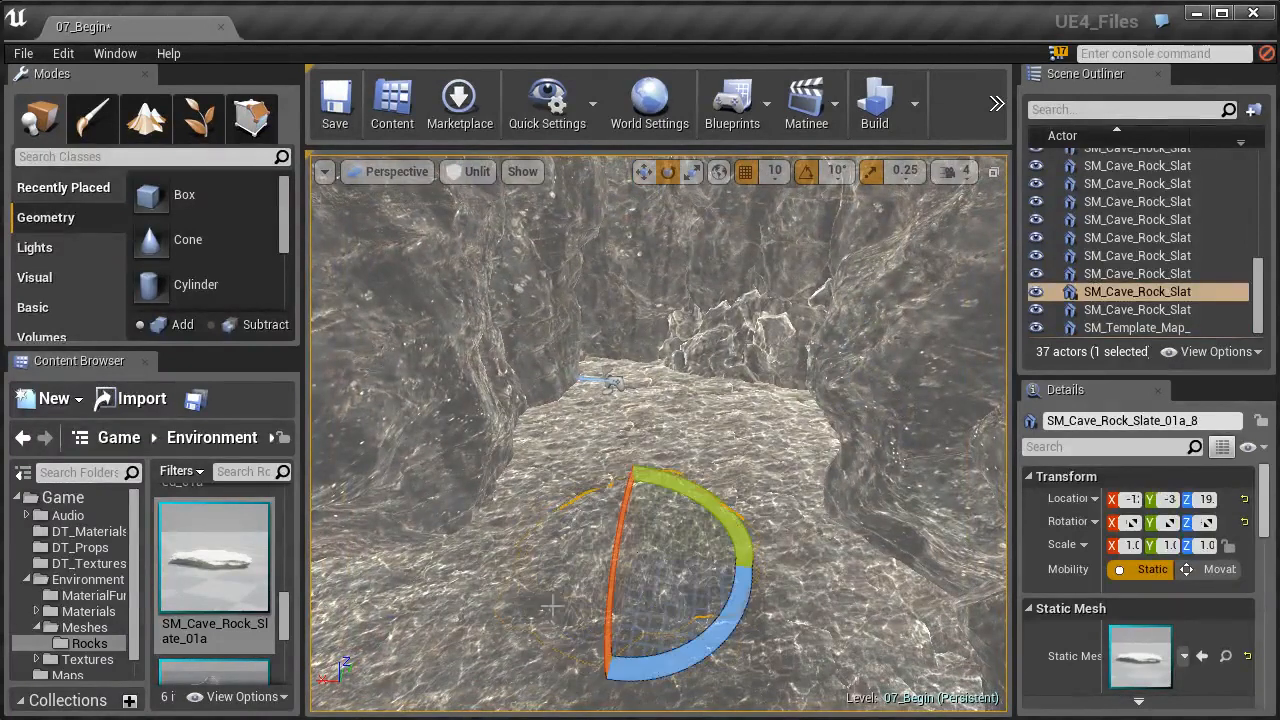
- Rotate several more individual floor slates in different directions to break up the repeating pattern
click(591, 435)
drag(597, 480, 612, 478)
click(690, 609)
right_drag(686, 609, 606, 652)
click(587, 606)
drag(587, 608, 612, 656)
click(648, 642)
right_drag(648, 642, 749, 611)
- Move the floor slate SM_Cave_Rock_Slate_01a_3 at the cave's open edge slightly to offset it from its neighbours
mouse_move(628, 608)
mouse_down()
mouse_move(606, 582)
mouse_move(582, 621)
mouse_up()
right_drag(706, 606, 676, 557)
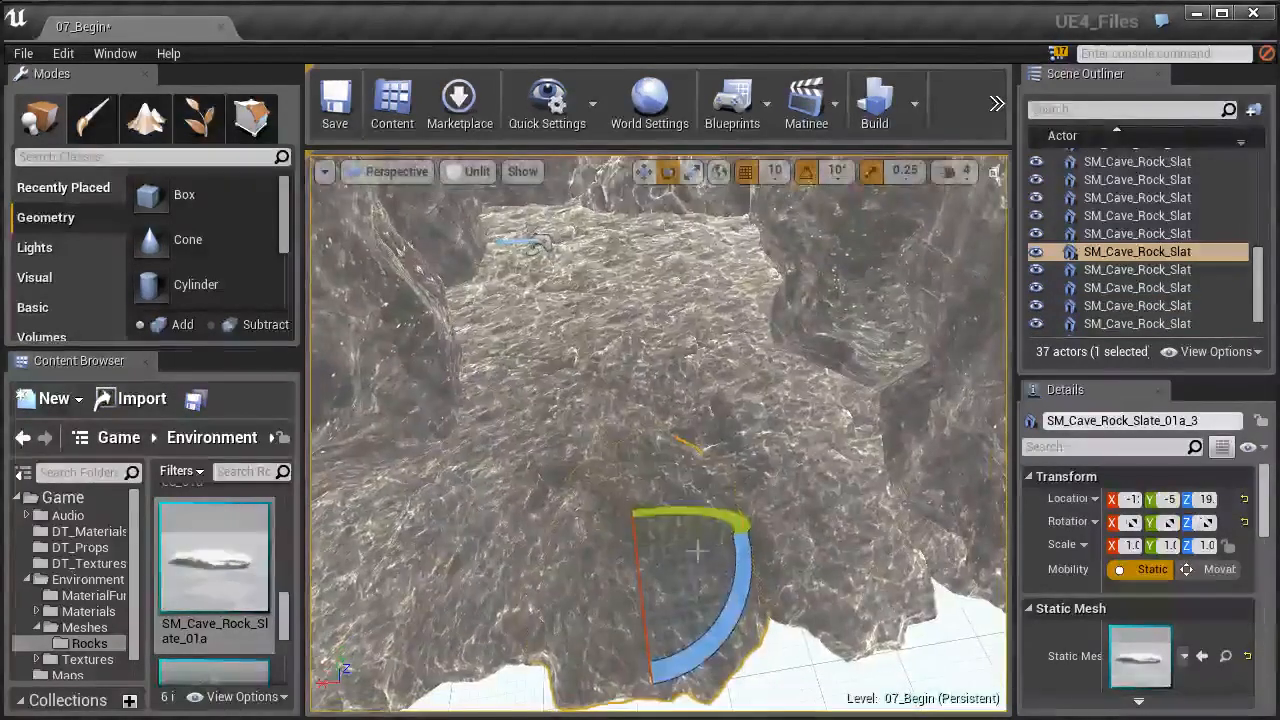
key(w)
drag(638, 545, 628, 505)
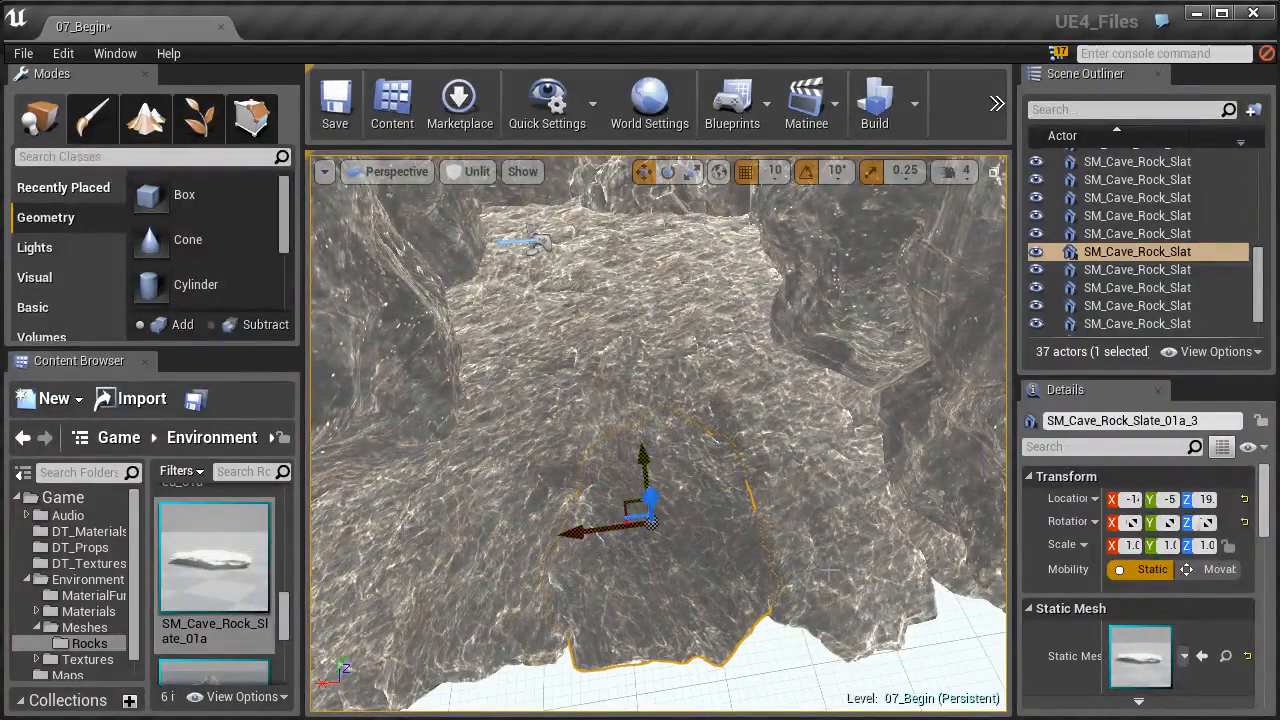
- Rotate the floor slates SM_Cave_Rock_Slate_01a_4 and SM_Cave_Rock_Slate_01a_12 to vary their orientation
click(866, 572)
key(e)
drag(760, 640, 860, 460)
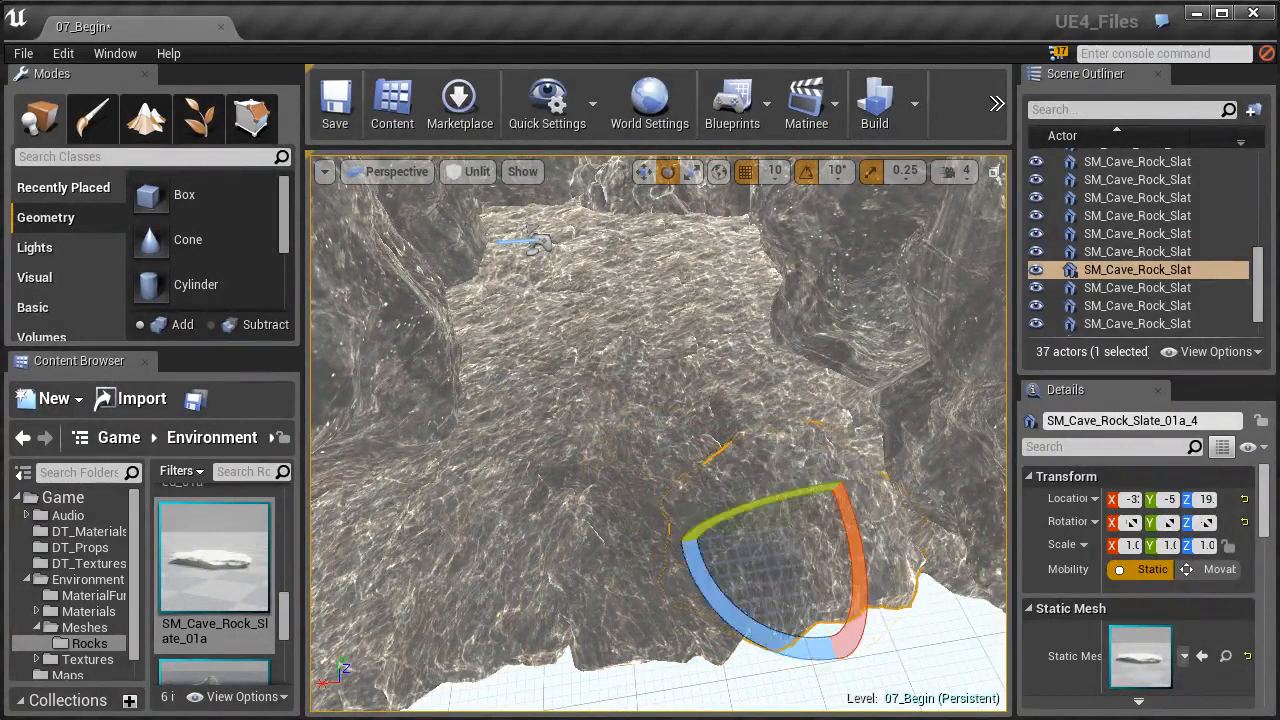
click(556, 363)
drag(600, 345, 606, 381)
right_drag(610, 374, 580, 310)
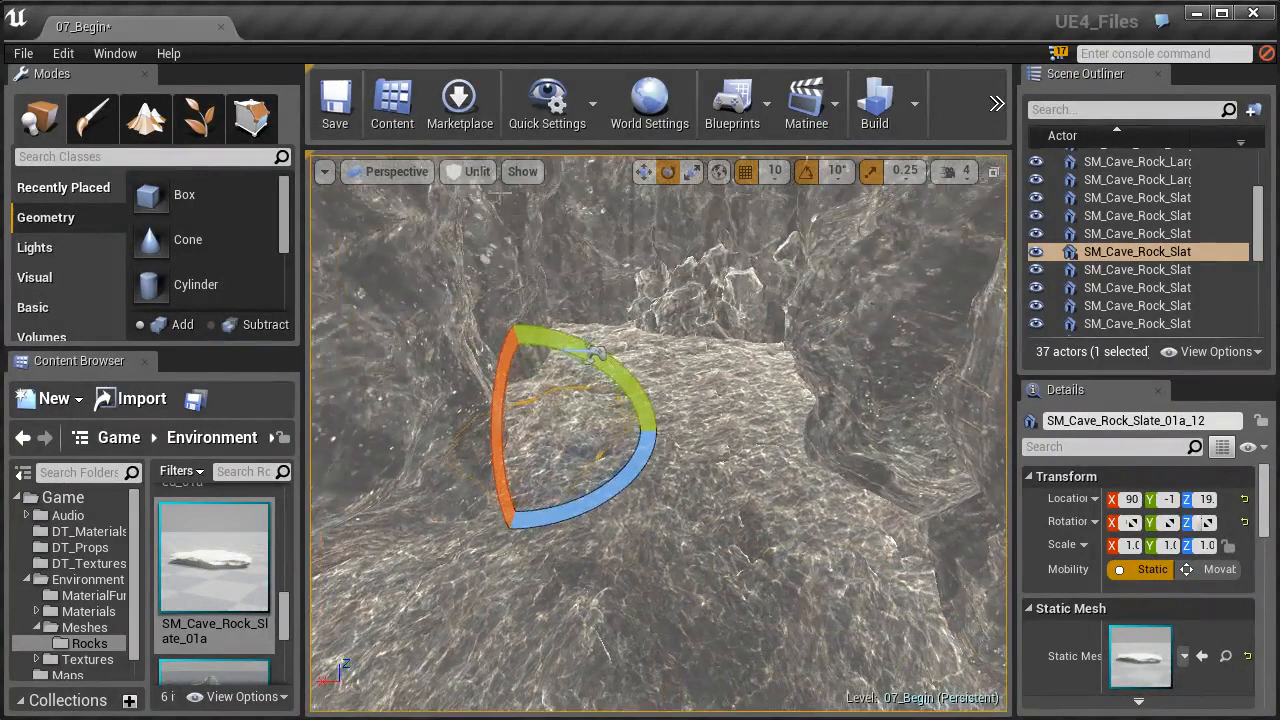
- Set the viewport to Lit mode and select the Light Source above the cave
click(472, 173)
click(488, 214)
right_drag(706, 423, 788, 418)
right_drag(637, 170, 640, 388)
click(636, 386)
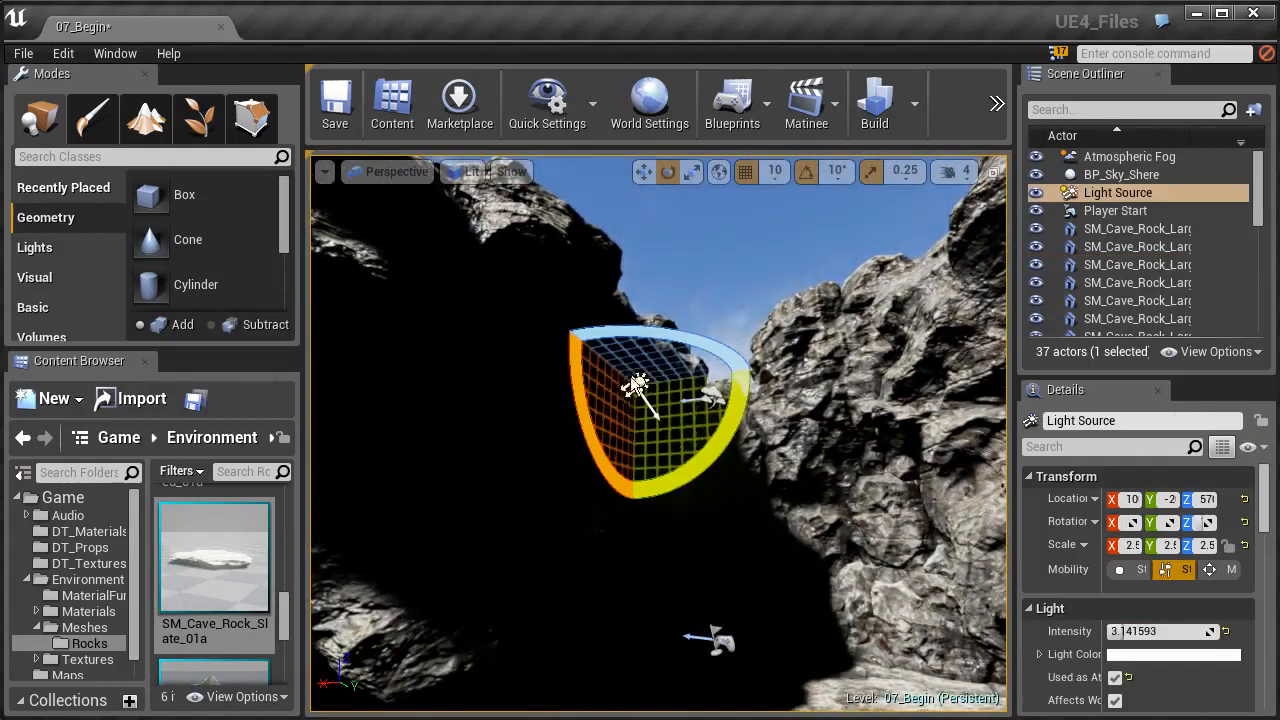
scroll(832, 320, up, 3)
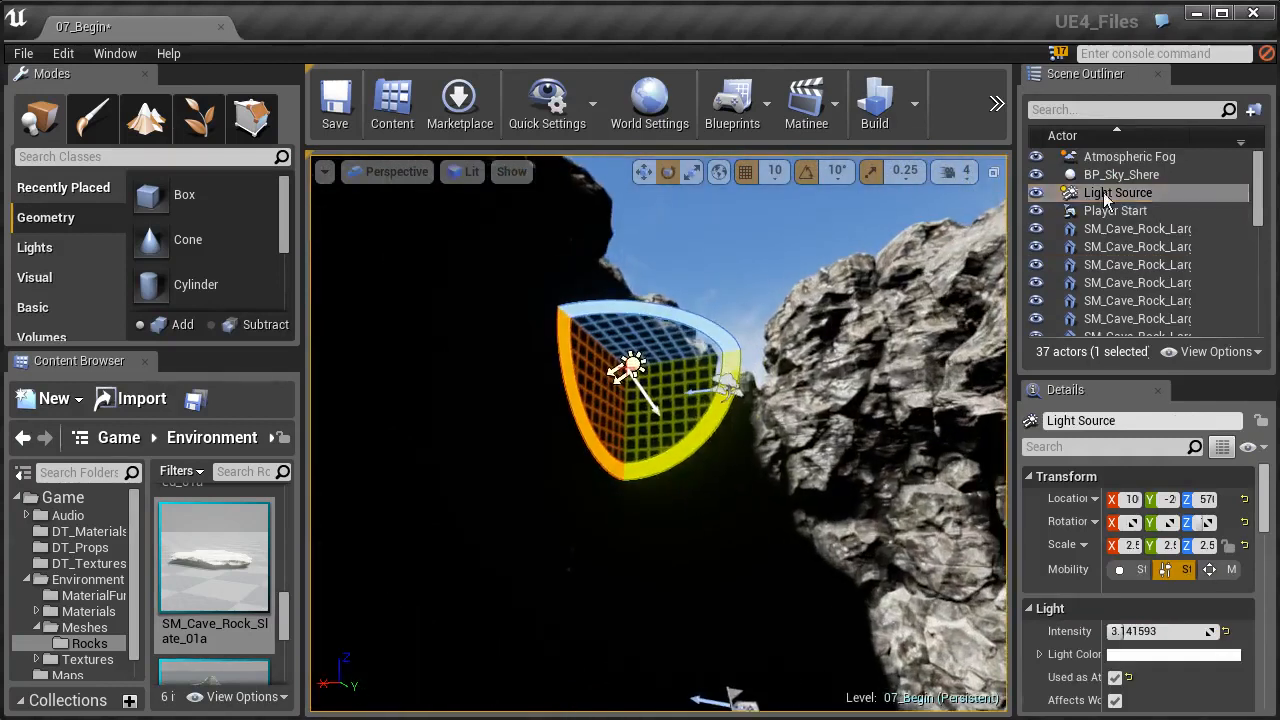
- Rotate the Light Source so its light shines steeply down into the cave onto the floor
right_drag(678, 328, 575, 410)
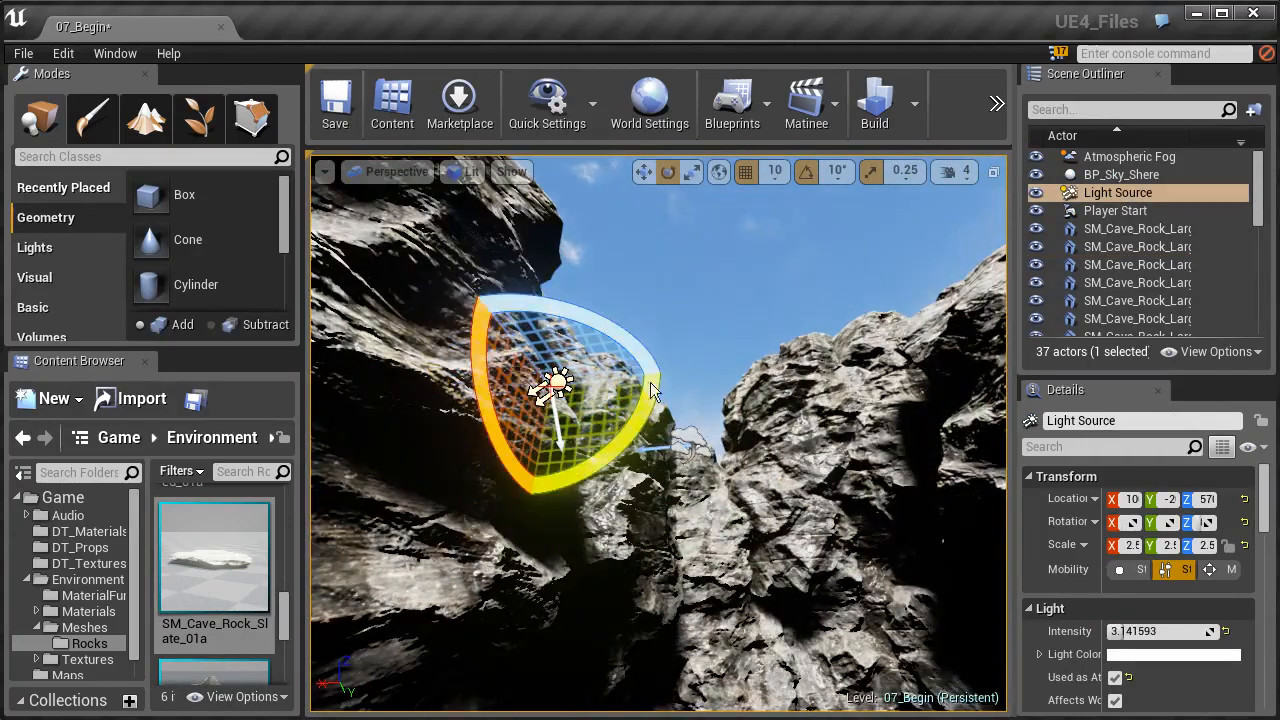
right_drag(650, 390, 604, 460)
drag(545, 464, 525, 415)
drag(497, 367, 497, 392)
right_drag(470, 240, 560, 300)
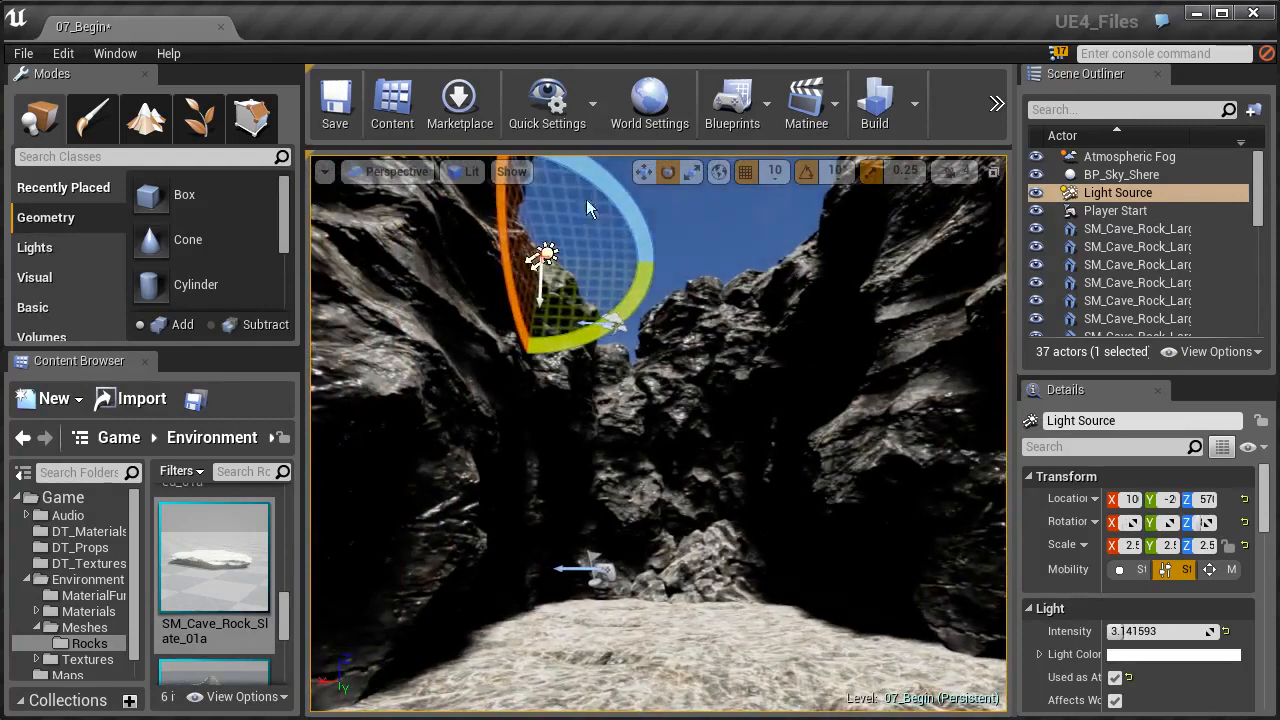
drag(658, 263, 645, 310)
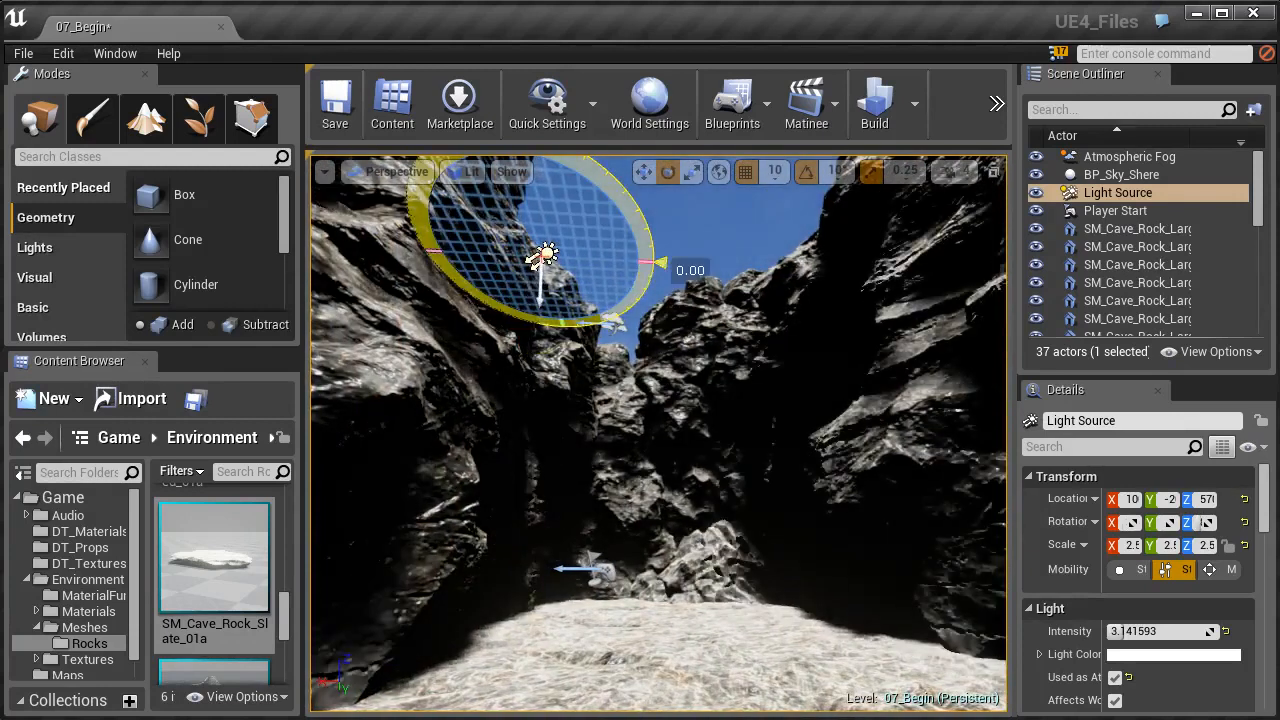
- Duplicate the three floor slates at the cave's closed end upward and shift the copies back to form a raised ledge
right_drag(757, 318, 786, 334)
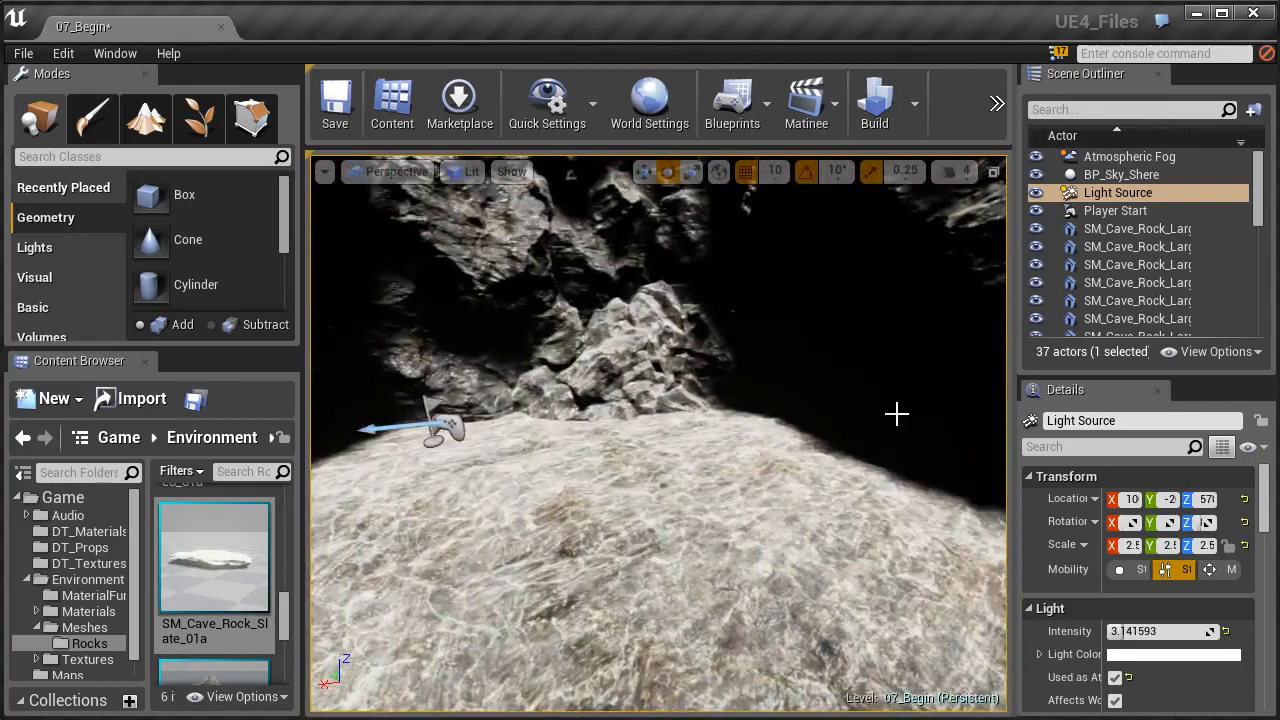
right_drag(625, 506, 495, 506)
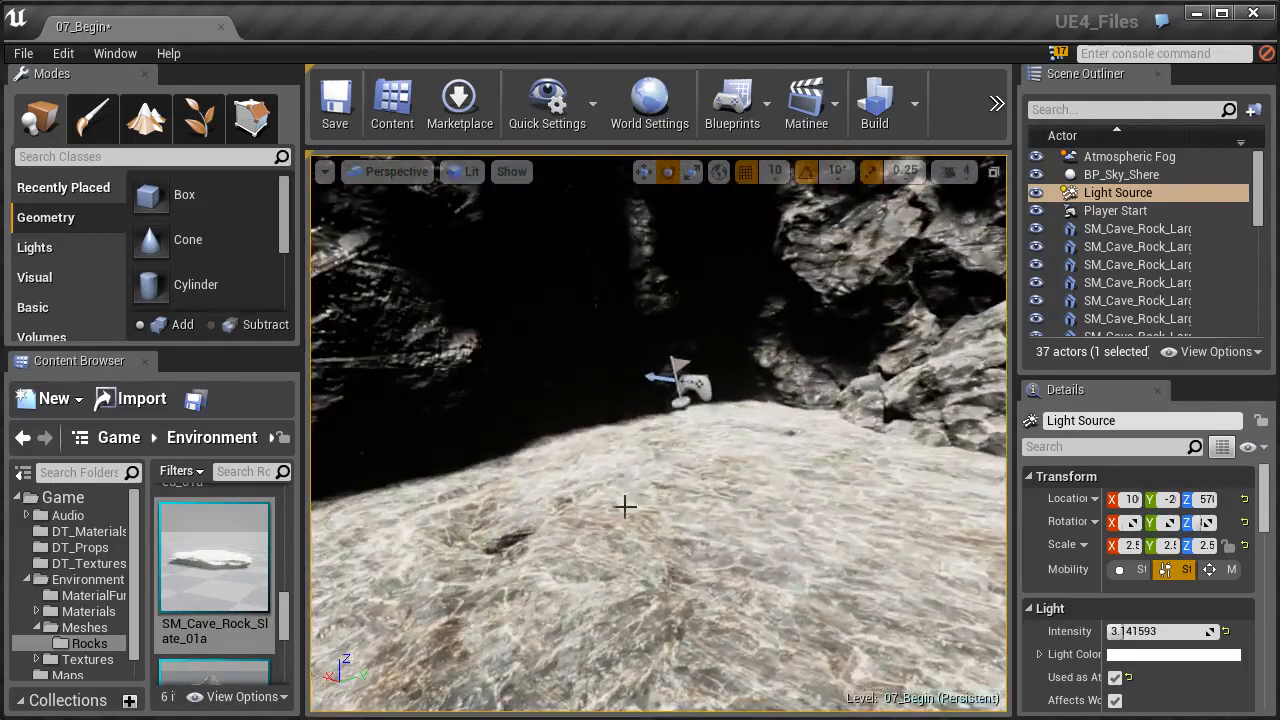
right_drag(577, 492, 592, 552)
click(657, 530)
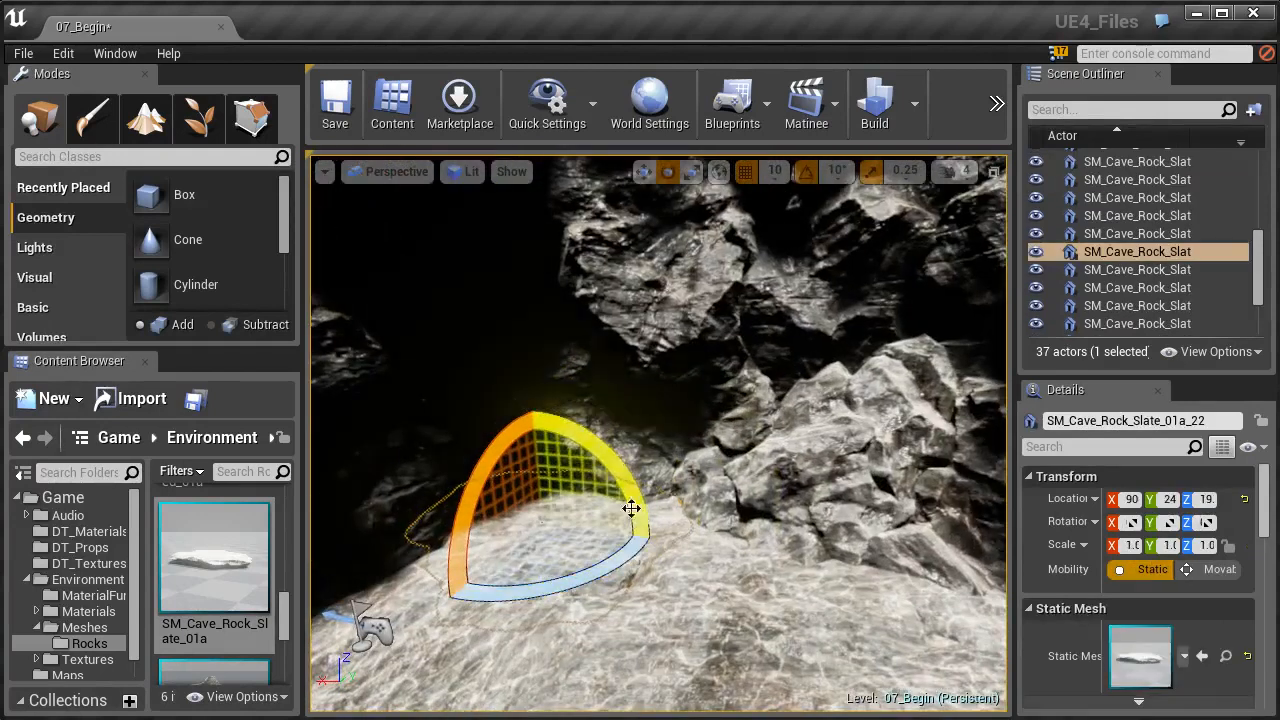
click(644, 171)
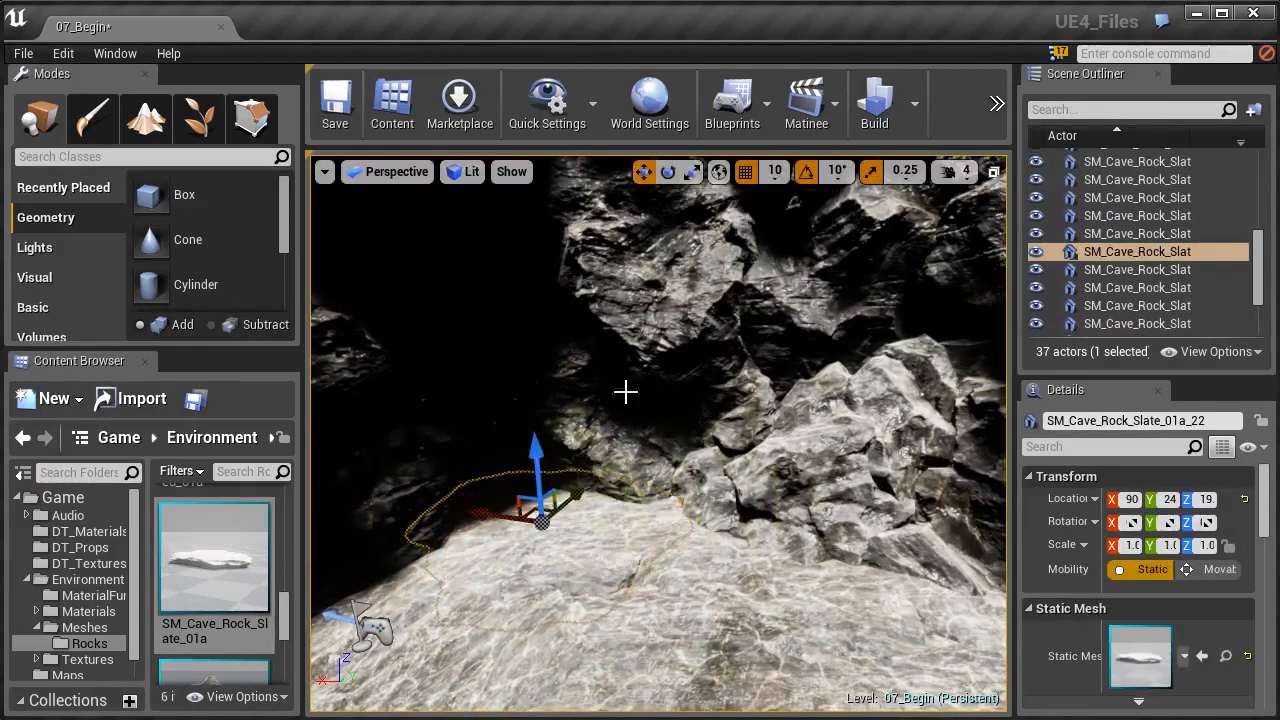
ctrl+click(697, 568)
right_drag(703, 571, 740, 543)
ctrl+click(697, 503)
alt+drag(796, 461, 796, 428)
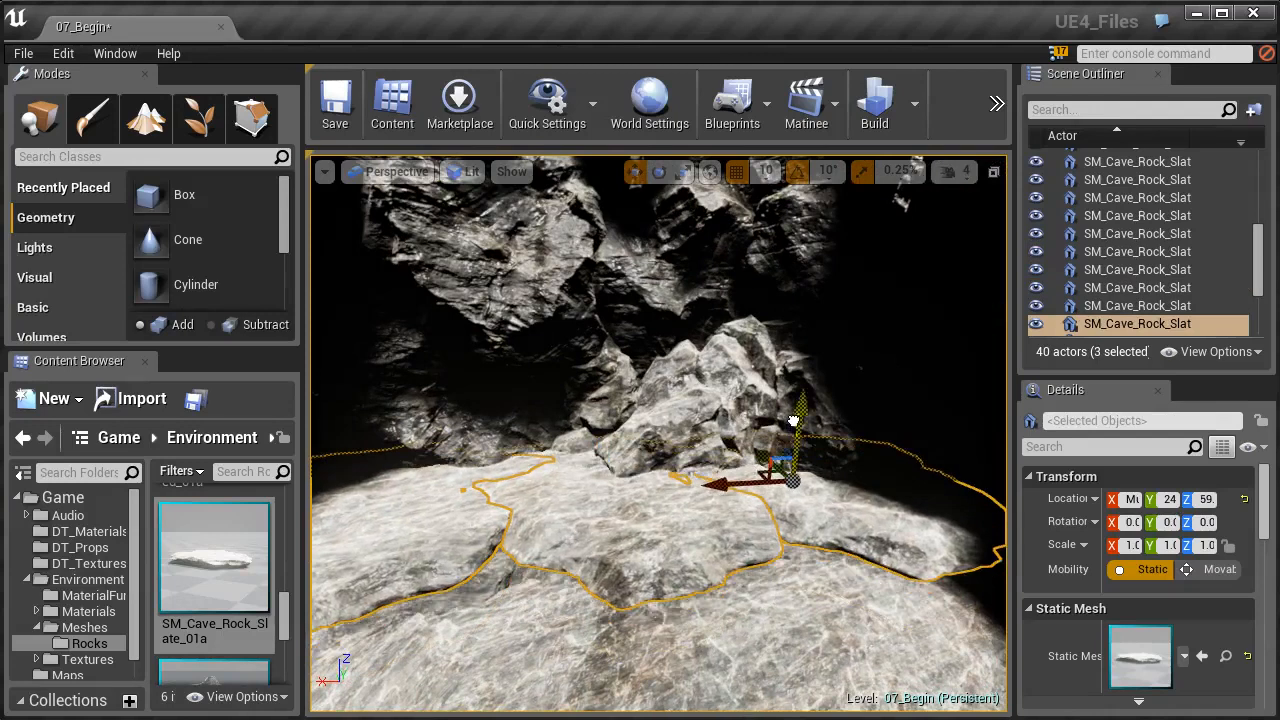
mouse_move(740, 517)
right_down()
mouse_move(662, 506)
mouse_move(730, 511)
right_up()
drag(776, 472, 764, 466)
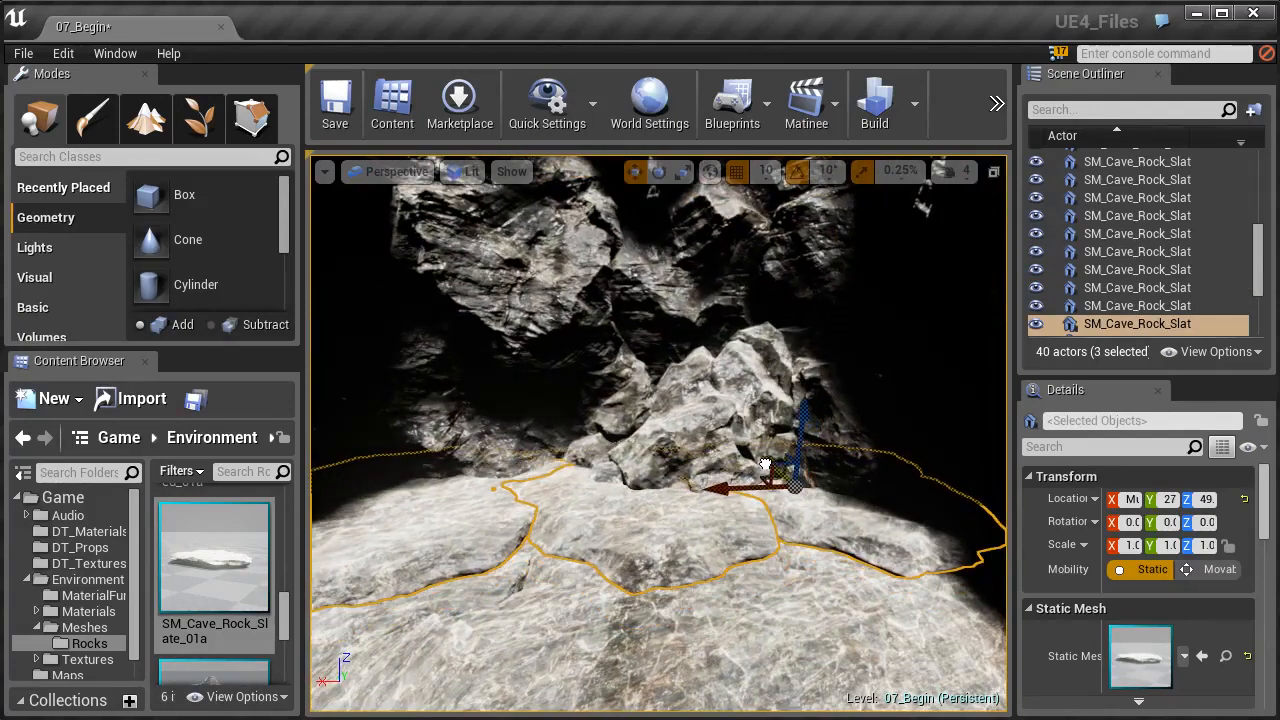
- Rotate the middle slate of the raised ledge and its neighbour SM_Cave_Rock_Slate_01a_28 so their edges look irregular
click(726, 560)
key(e)
drag(680, 537, 686, 540)
click(850, 535)
drag(787, 539, 797, 541)
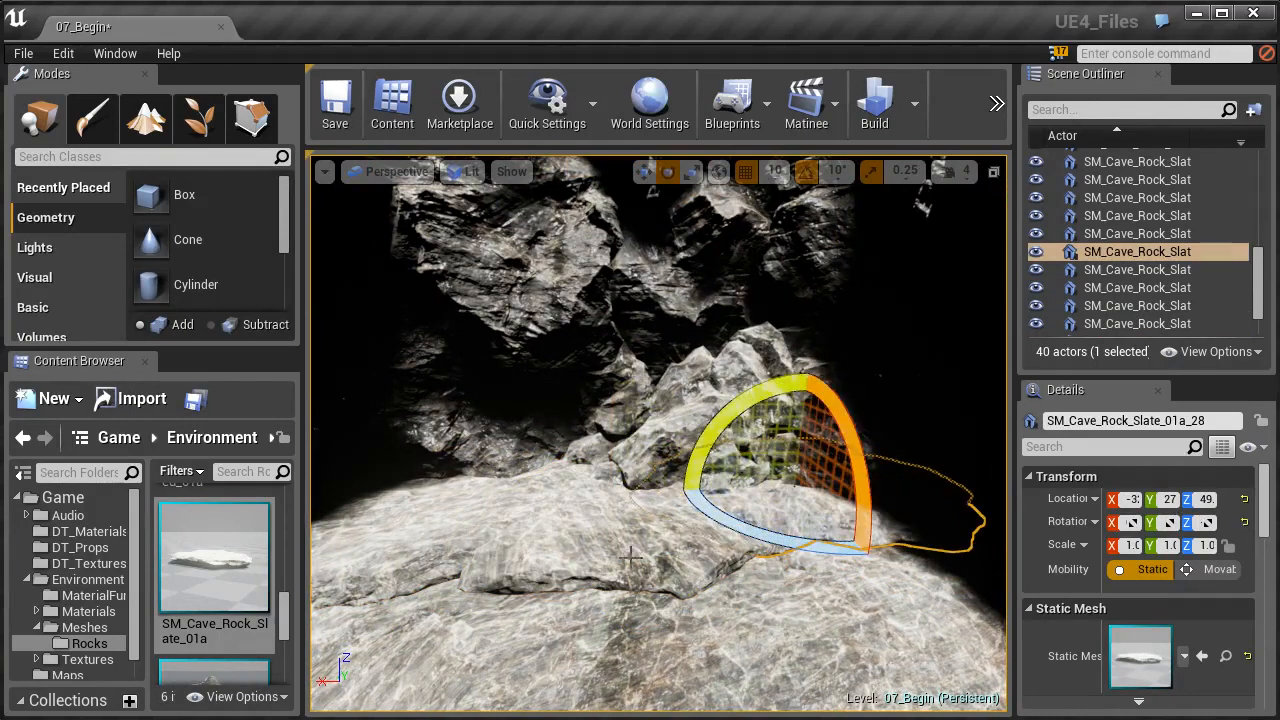
- Select the three ledge slates, duplicate them upward as a second layer and shift the copies back
ctrl+click(445, 523)
ctrl+click(597, 542)
right_drag(630, 541, 595, 541)
key(w)
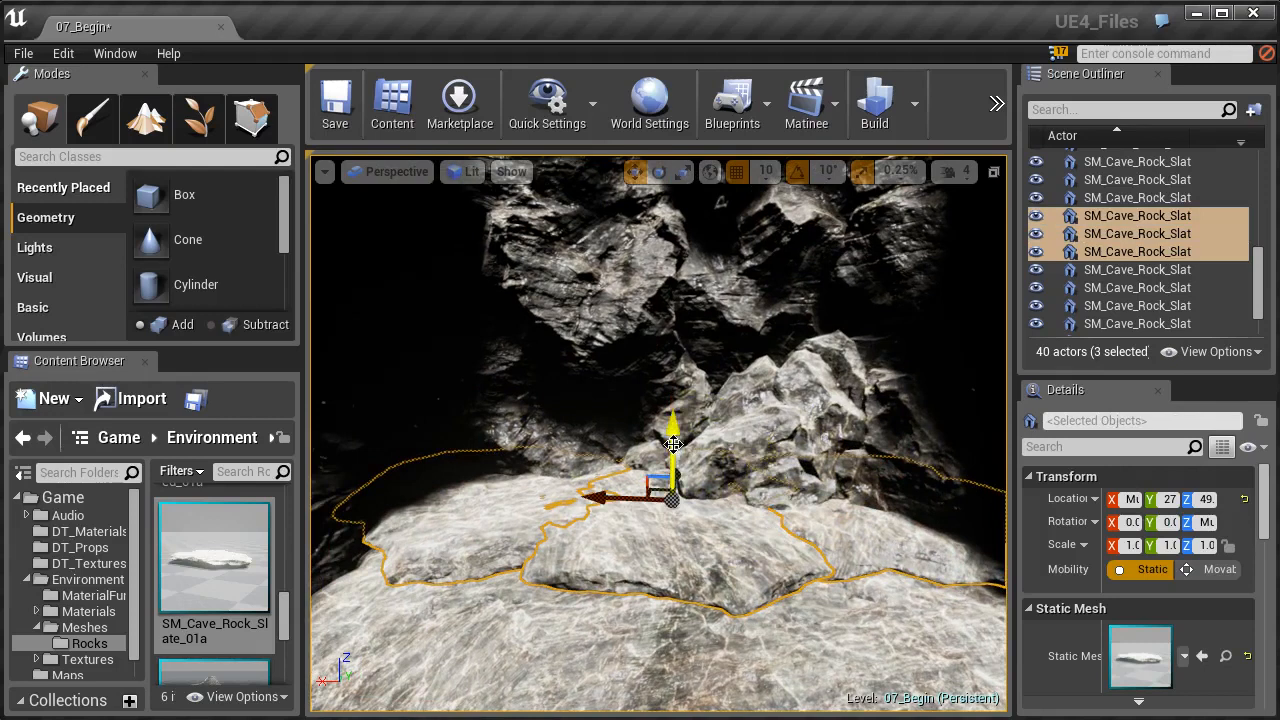
alt+drag(672, 440, 671, 427)
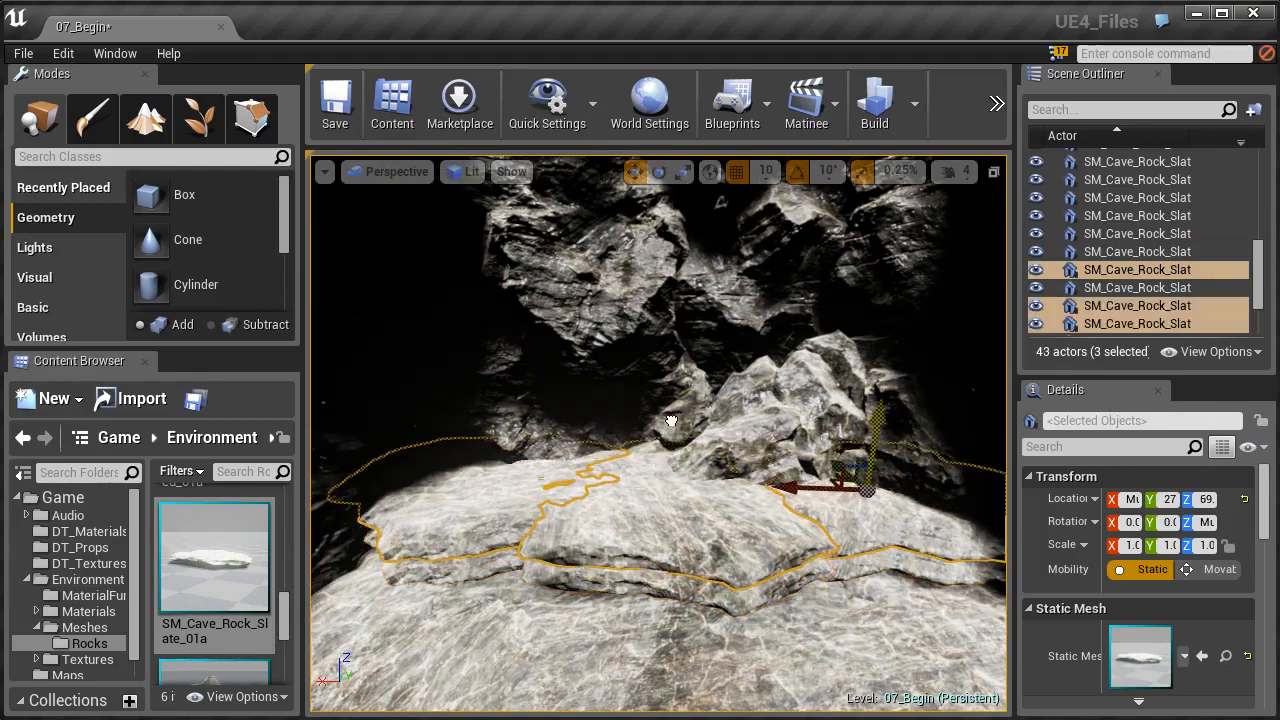
mouse_move(671, 430)
right_down()
mouse_move(730, 430)
mouse_move(695, 432)
right_up()
drag(788, 437, 774, 431)
- Rotate the top-layer slate SM_Cave_Rock_Slate_01a_30 about 80° around the vertical axis
click(767, 525)
key(e)
drag(690, 520, 845, 541)
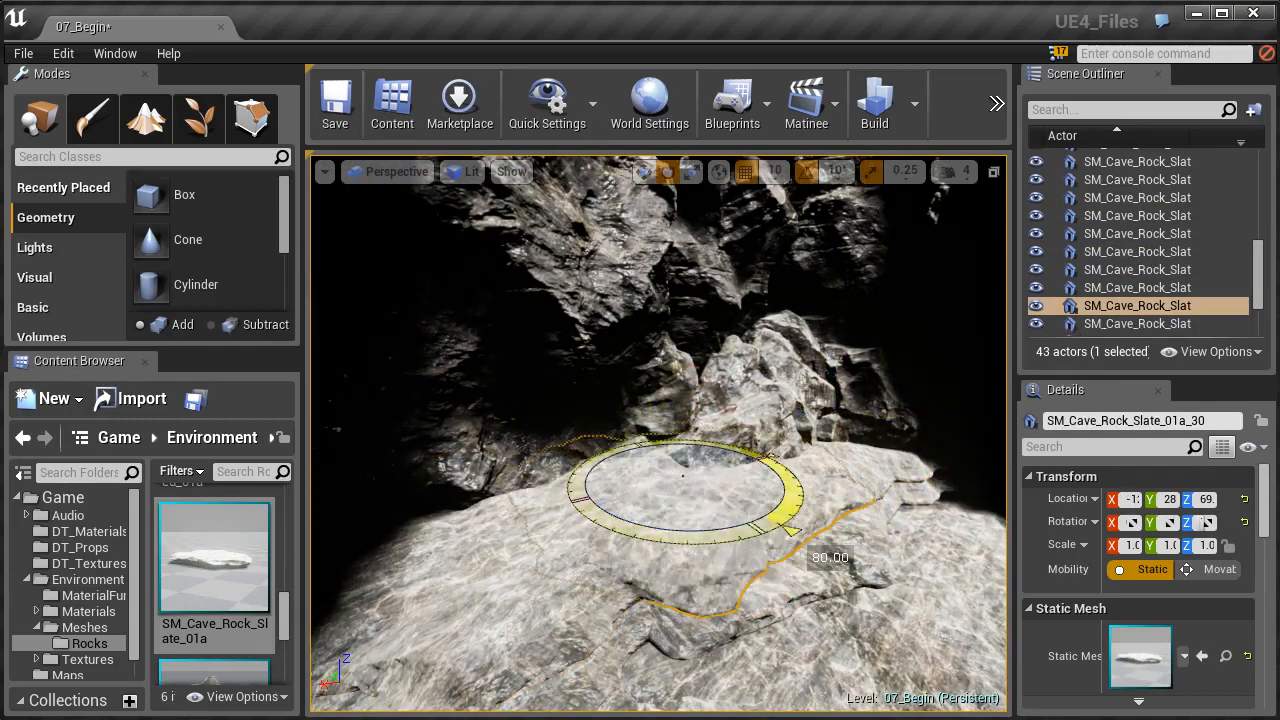
- Rotate the outer slates of the ledge, including SM_Cave_Rock_Slate_01a_31, to vary the layered rock edge
click(552, 612)
drag(510, 580, 450, 662)
right_drag(466, 590, 400, 570)
right_drag(554, 536, 656, 530)
drag(522, 518, 562, 534)
right_drag(606, 560, 700, 562)
click(681, 560)
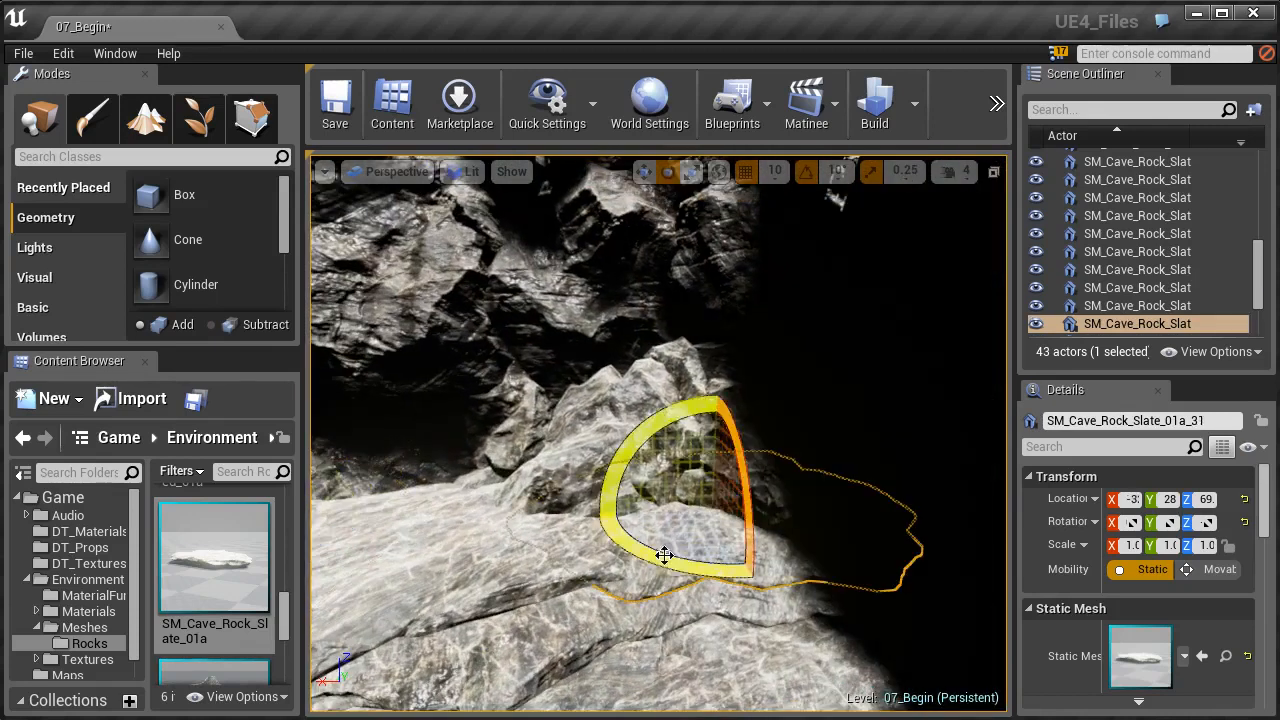
drag(685, 560, 648, 583)
right_drag(615, 583, 513, 631)
- Select all six ledge slates and lower them closer to the floor, turning off position grid snapping for the fine adjustment
key(w)
ctrl+click(513, 631)
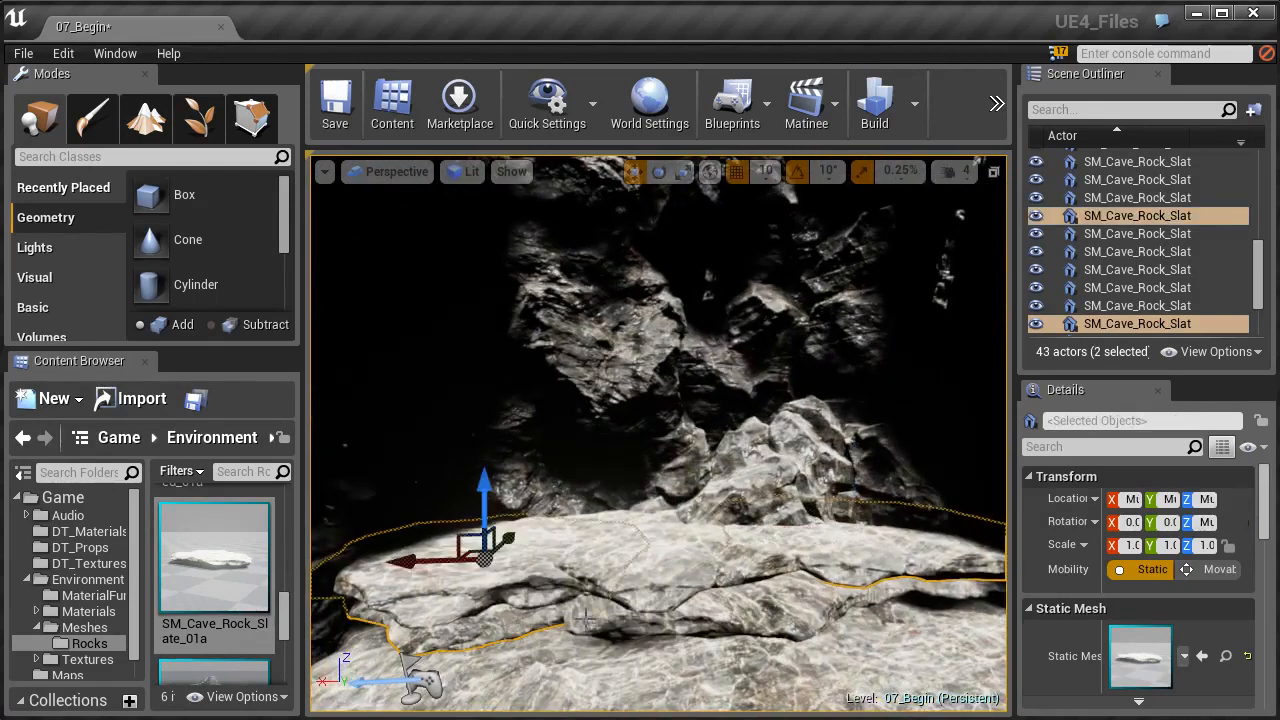
ctrl+click(682, 612)
ctrl+click(880, 592)
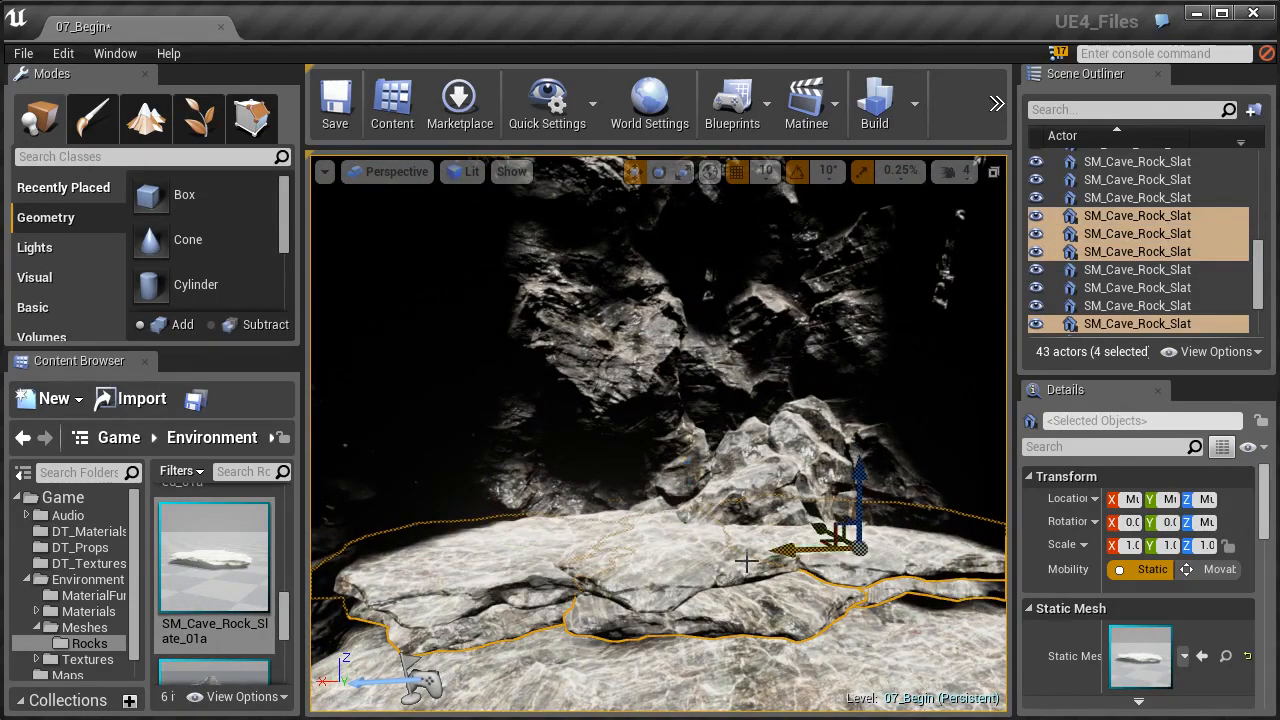
ctrl+click(623, 557)
ctrl+click(508, 563)
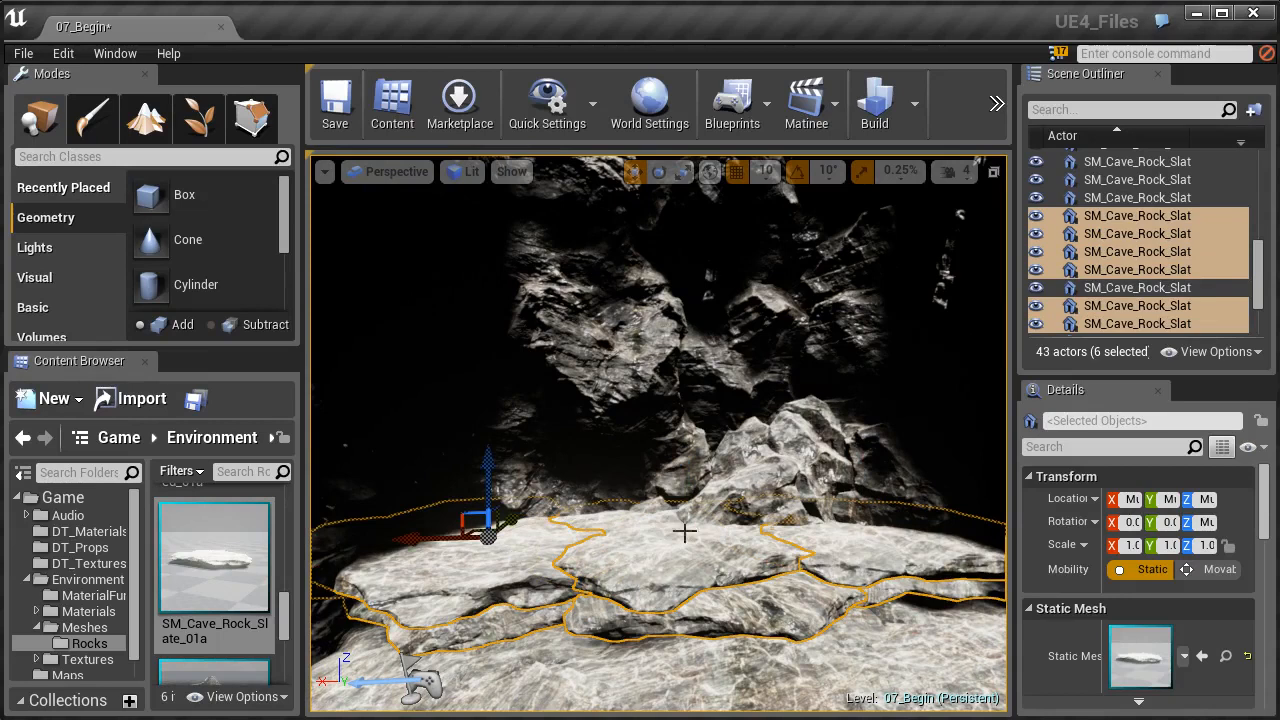
drag(488, 483, 490, 497)
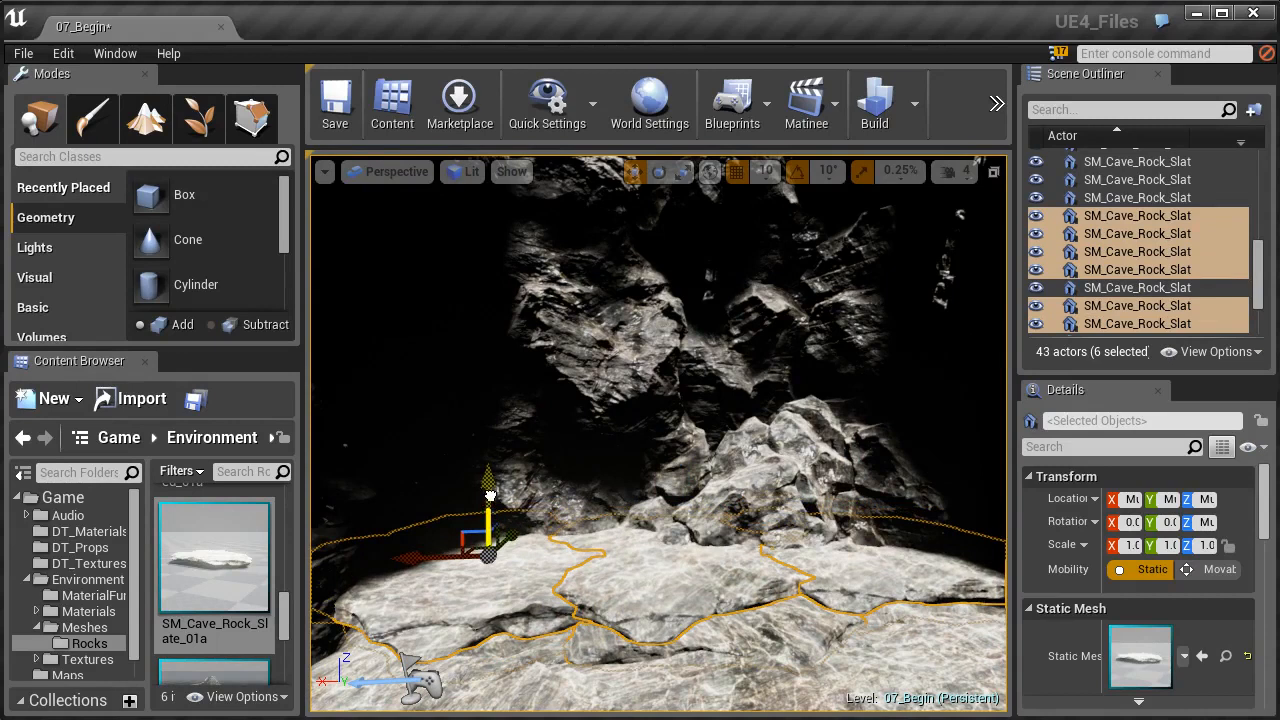
click(736, 174)
drag(493, 508, 490, 500)
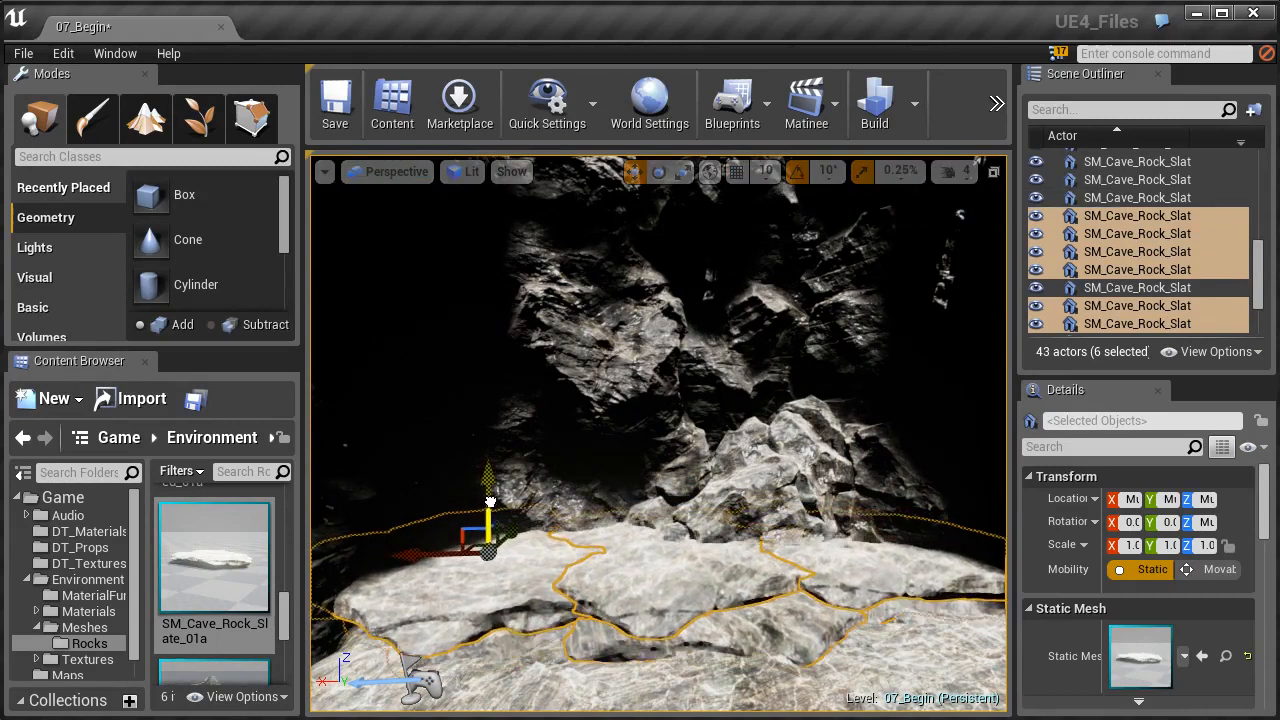
- Duplicate SM_Cave_Rock_Slate_01a_29 upward, rotate the copy and move it back toward the rock pile as a third layer
right_drag(651, 553, 660, 605)
click(500, 573)
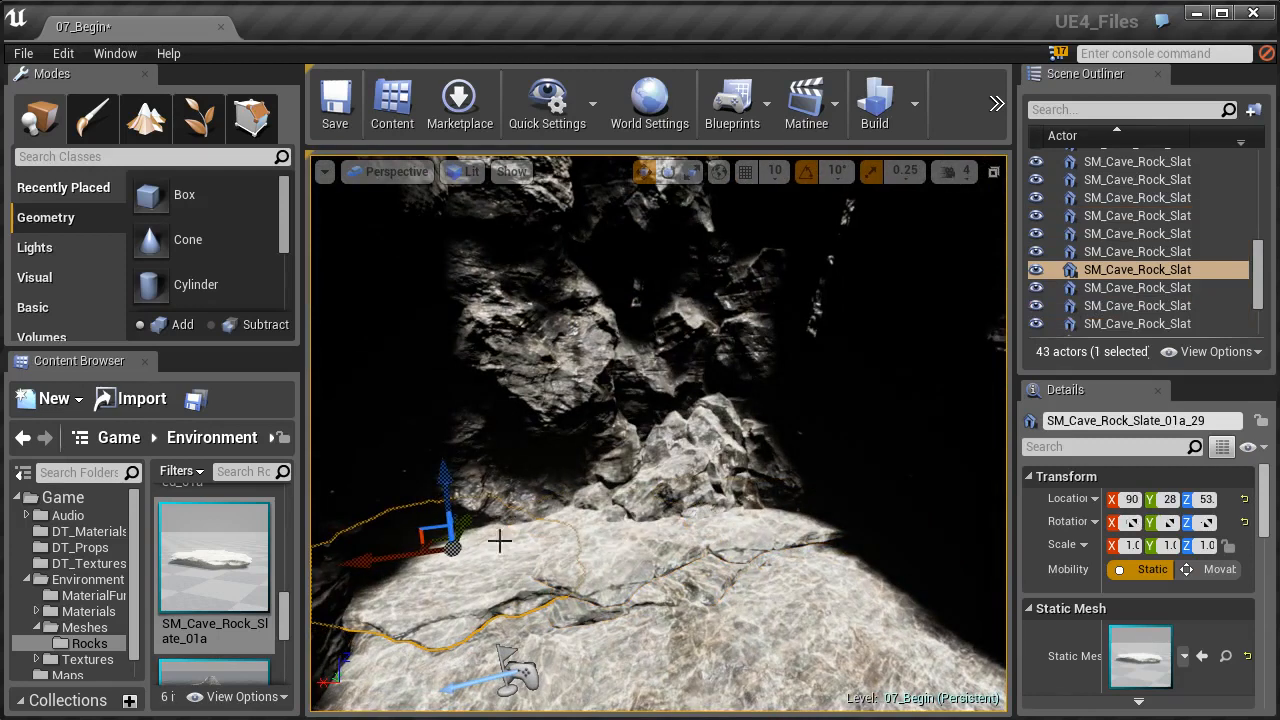
alt+drag(450, 500, 444, 483)
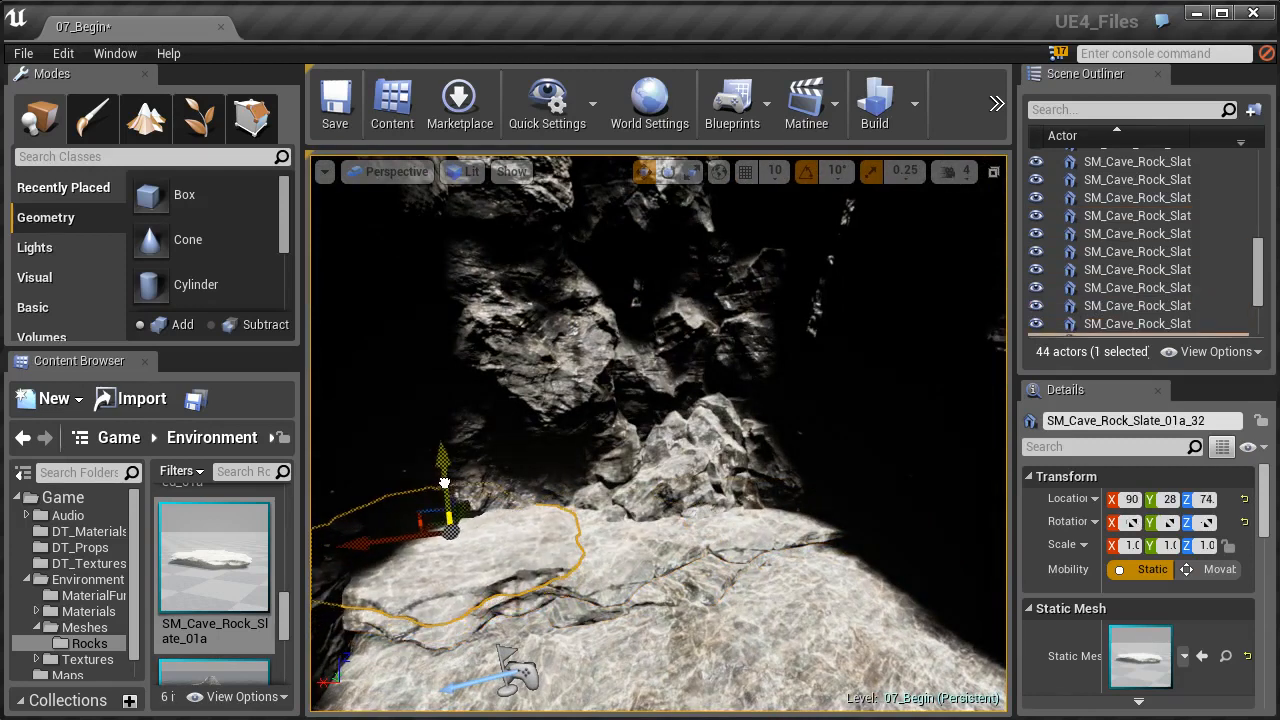
key(e)
drag(496, 576, 565, 583)
key(w)
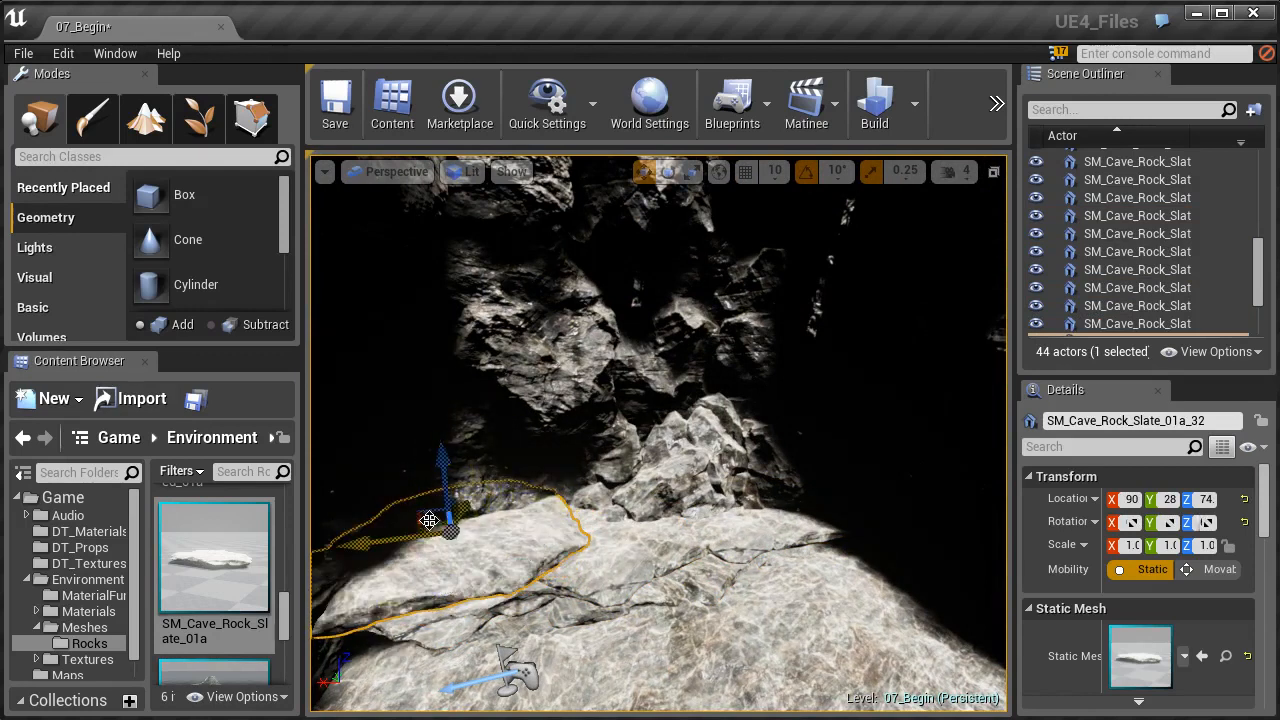
drag(432, 521, 487, 499)
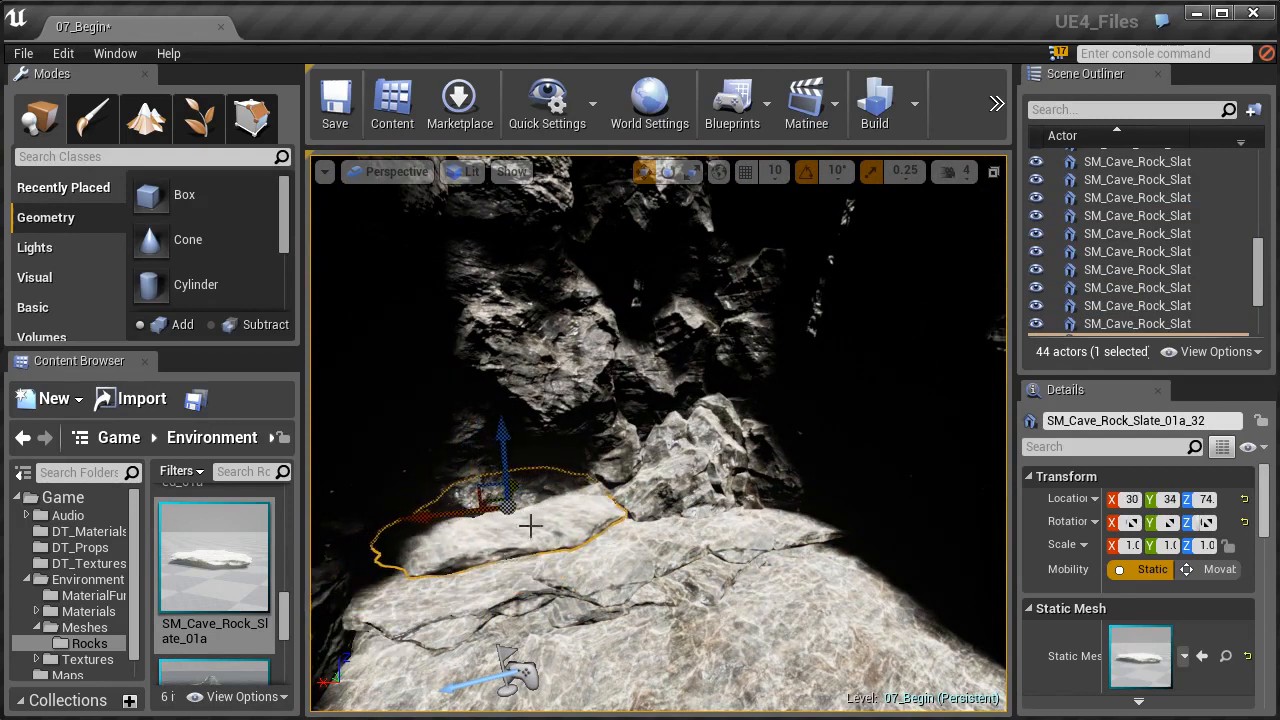
- Examine the lit cave floor and layered ledge, both close up and from the cave's open end
right_click(653, 591)
click(638, 630)
key(f)
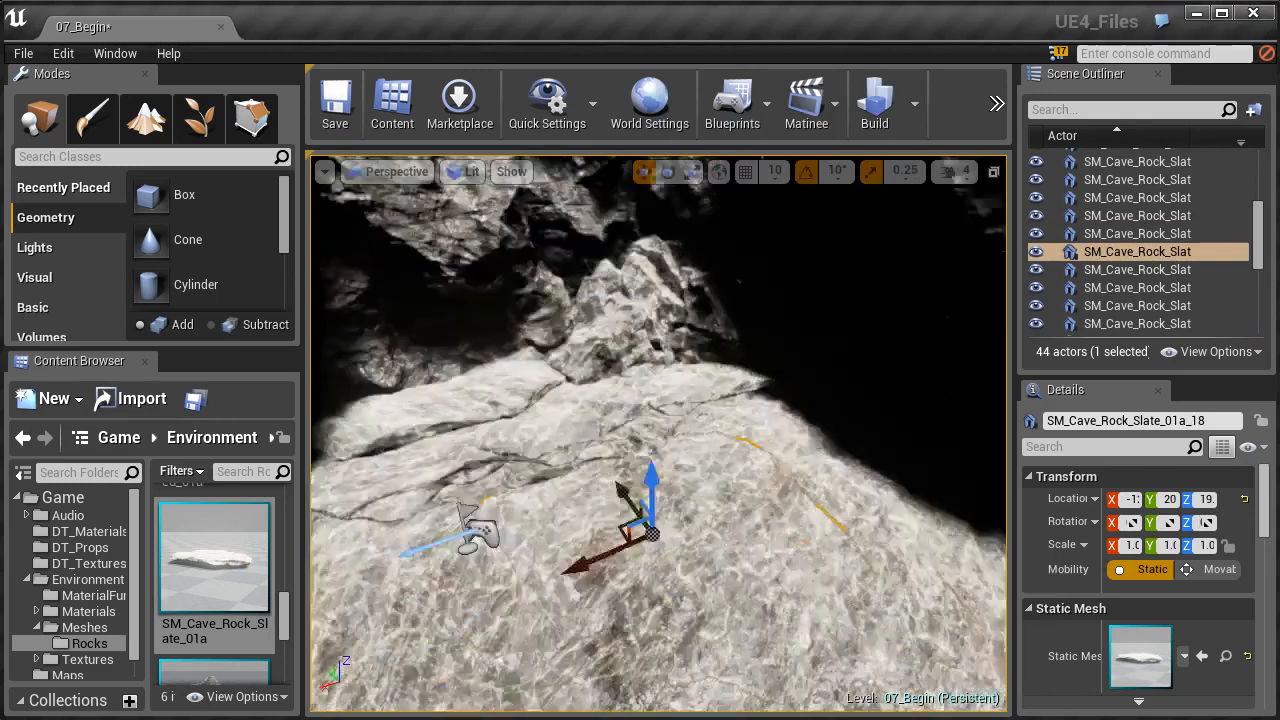
right_drag(650, 500, 617, 341)
right_drag(733, 272, 790, 284)
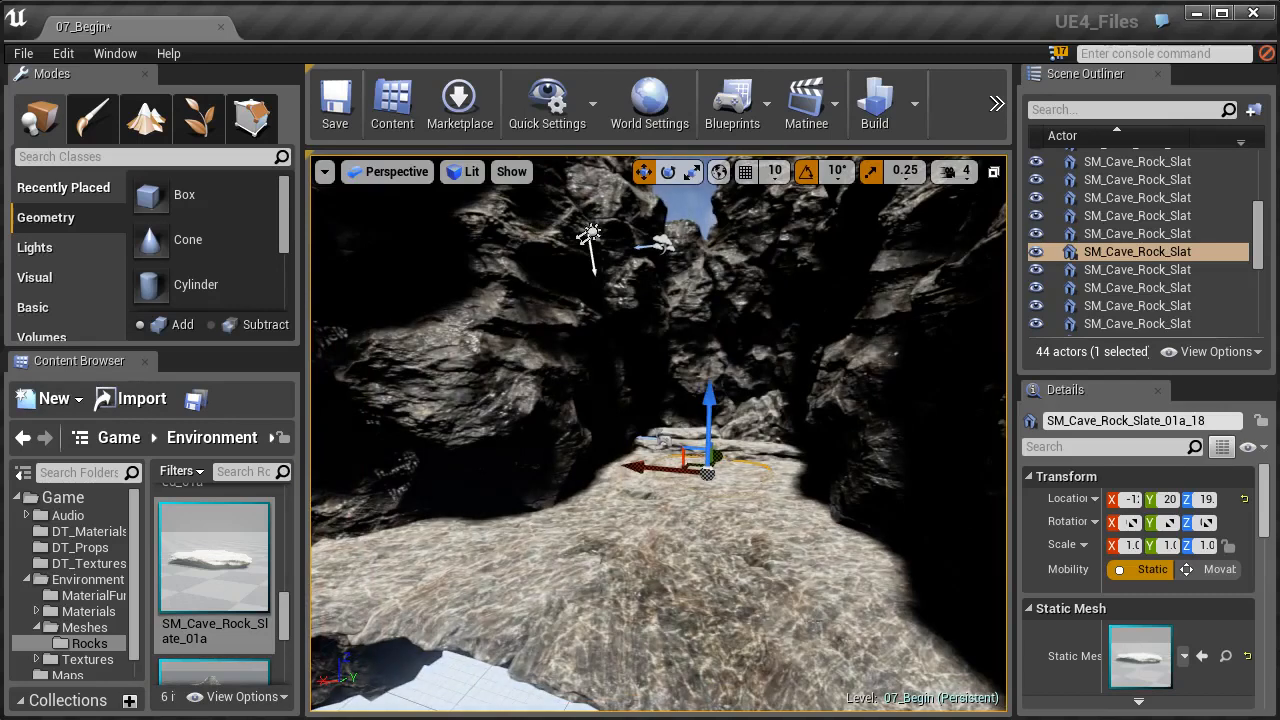
right_drag(727, 484, 764, 450)
key(w)
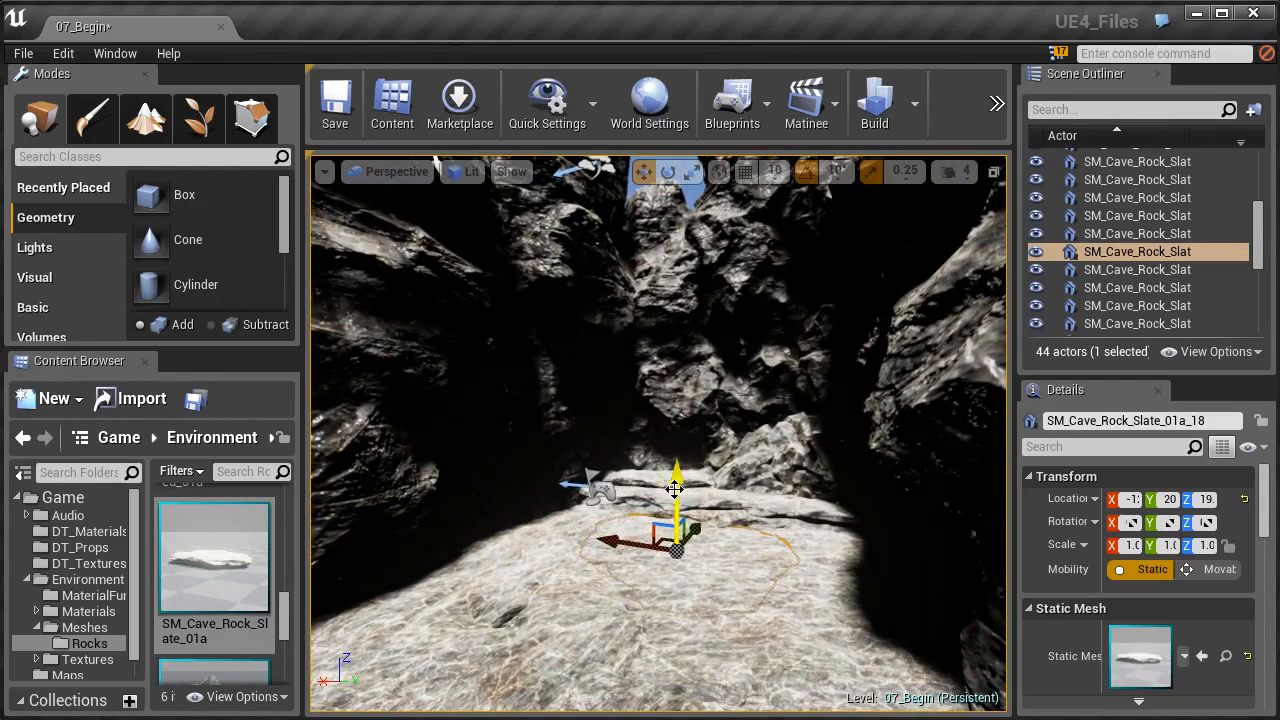
drag(646, 485, 632, 560)
drag(624, 393, 624, 455)
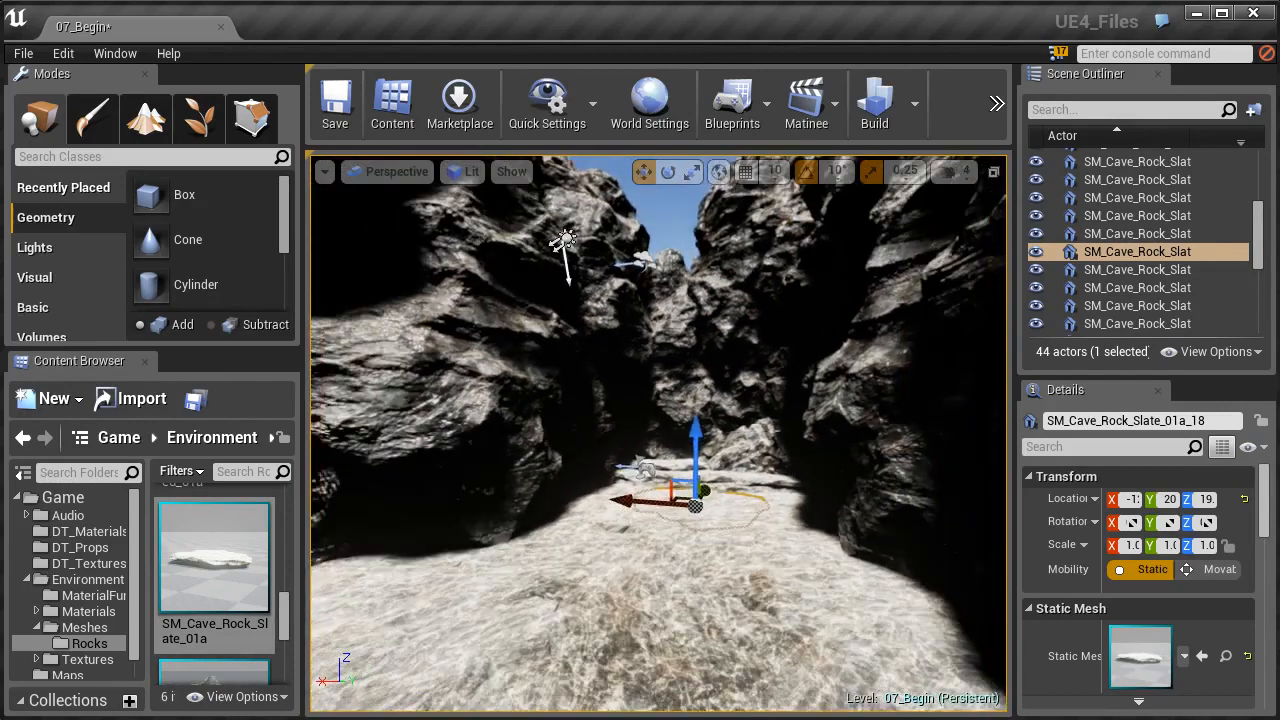
key(w)
mouse_move(628, 467)
right_down()
mouse_move(650, 458)
mouse_move(625, 545)
mouse_move(627, 468)
right_up()
key(s)
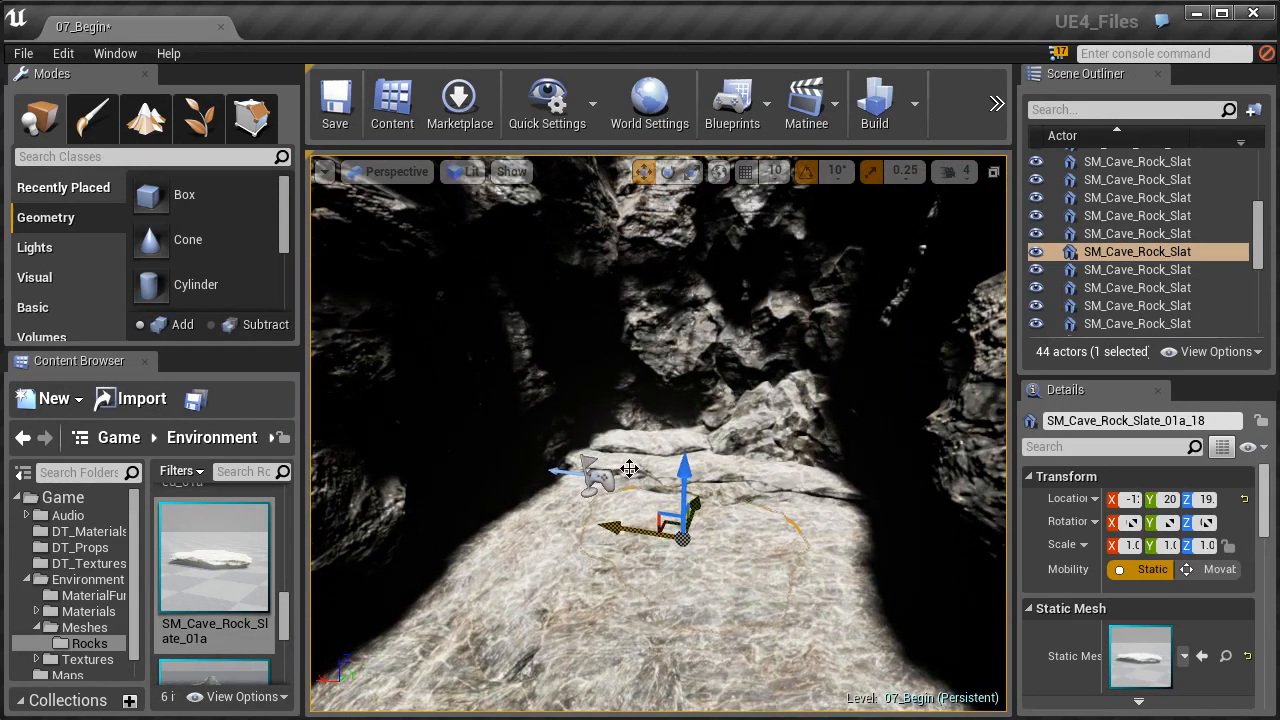